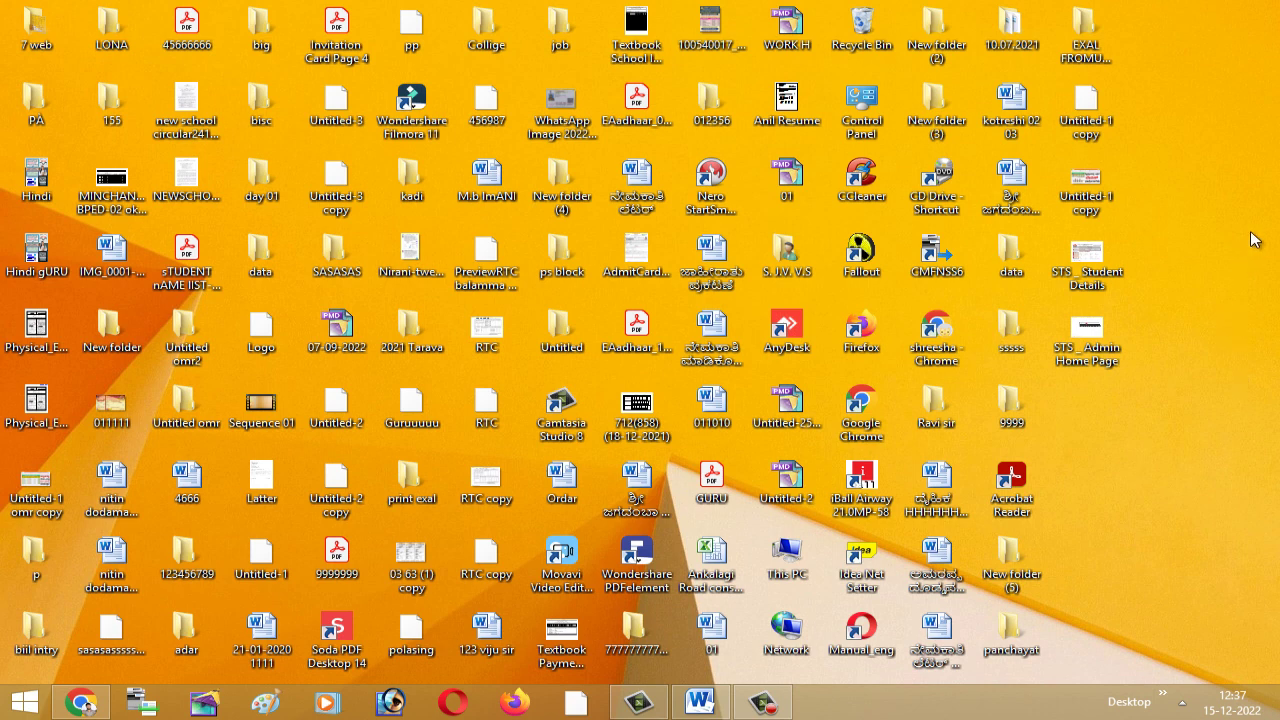
Bring the RESUME (1) (1) Word window to the front from the taskbar
{"action": "left_click", "coordinate": [700, 703]}
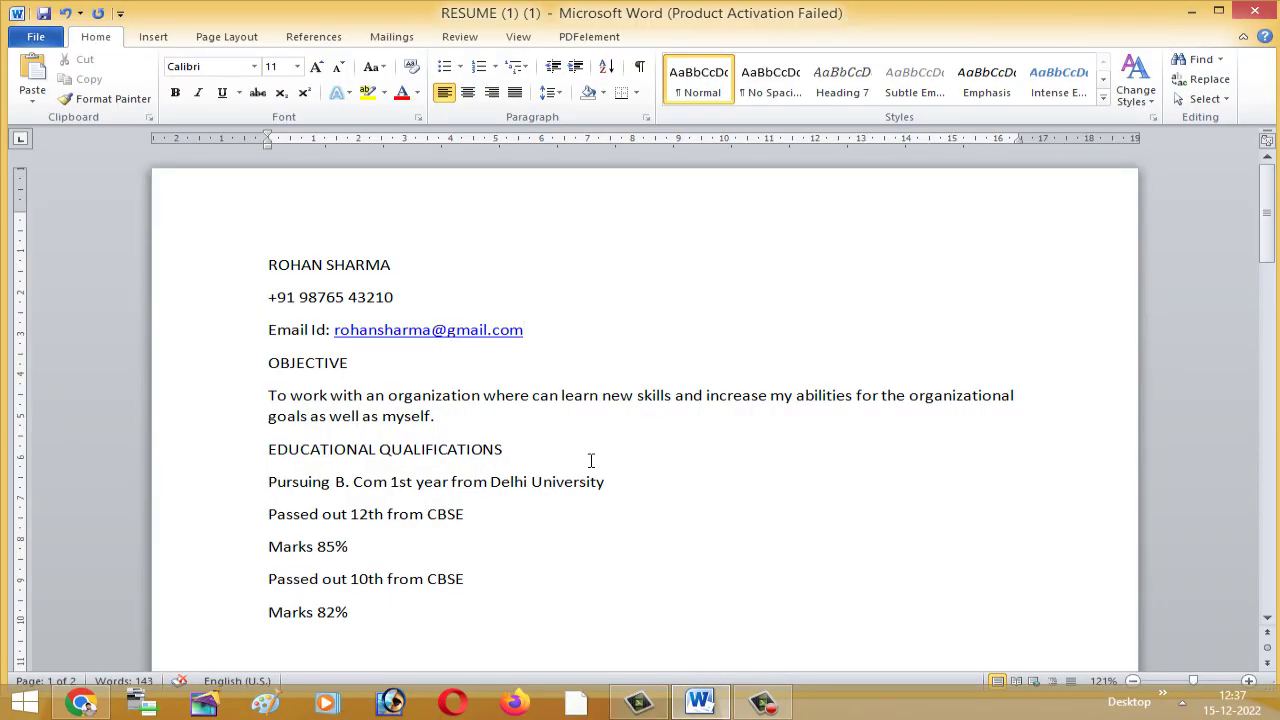
Type RESUME on the empty 18 pt bold underlined centred line above the name
{"action": "left_click", "coordinate": [287, 240]}
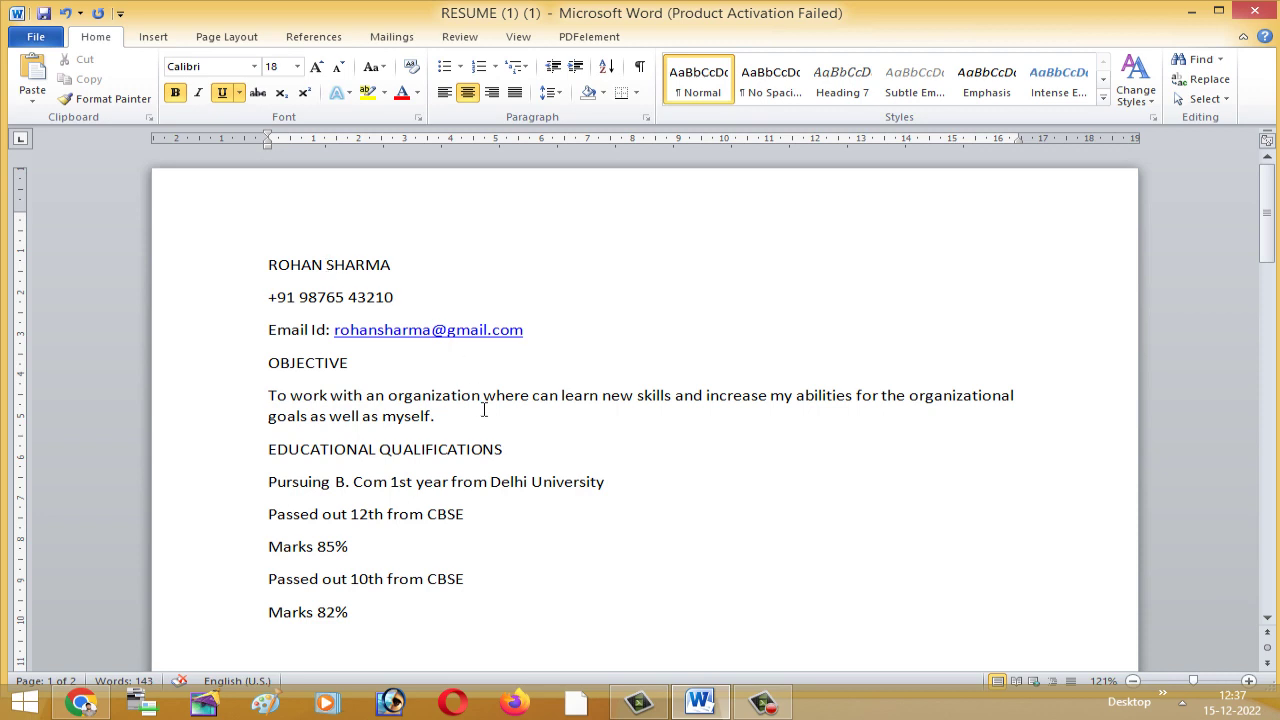
{"action": "scroll", "coordinate": [432, 344], "scroll_direction": "down", "scroll_amount": 1}
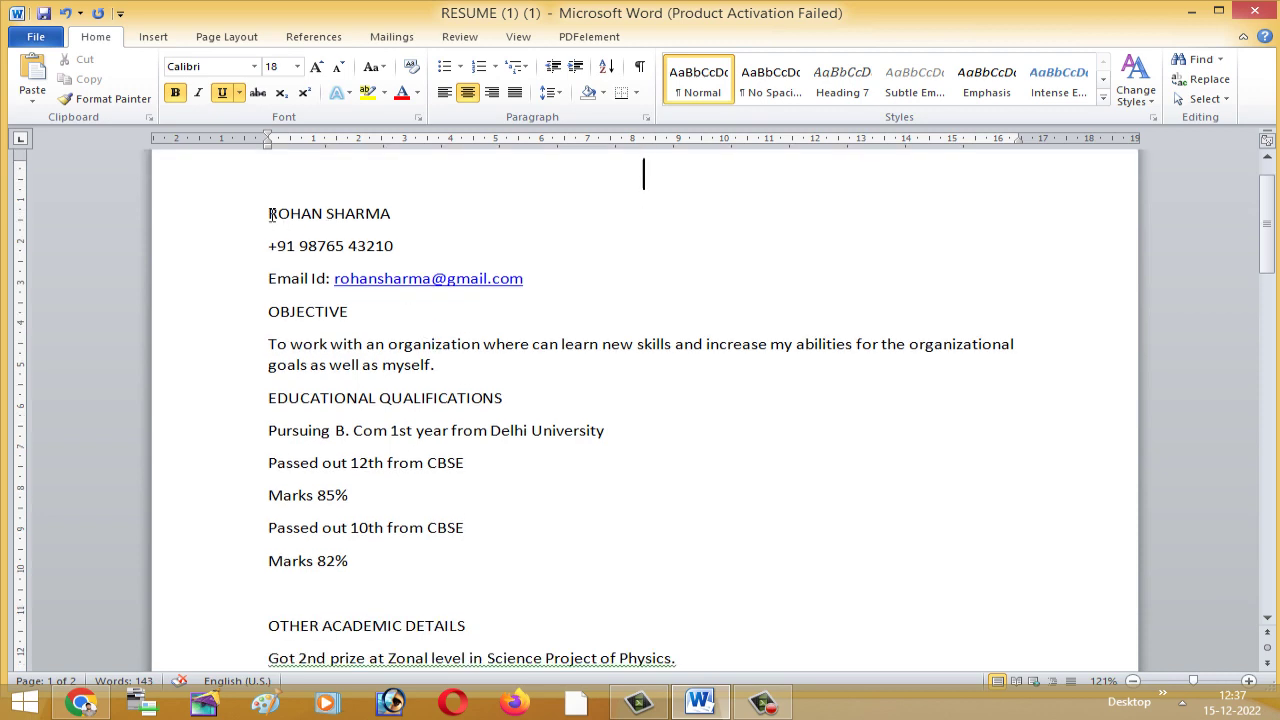
{"action": "left_click_drag", "start_coordinate": [268, 214], "coordinate": [407, 222]}
{"action": "left_click", "coordinate": [403, 245]}
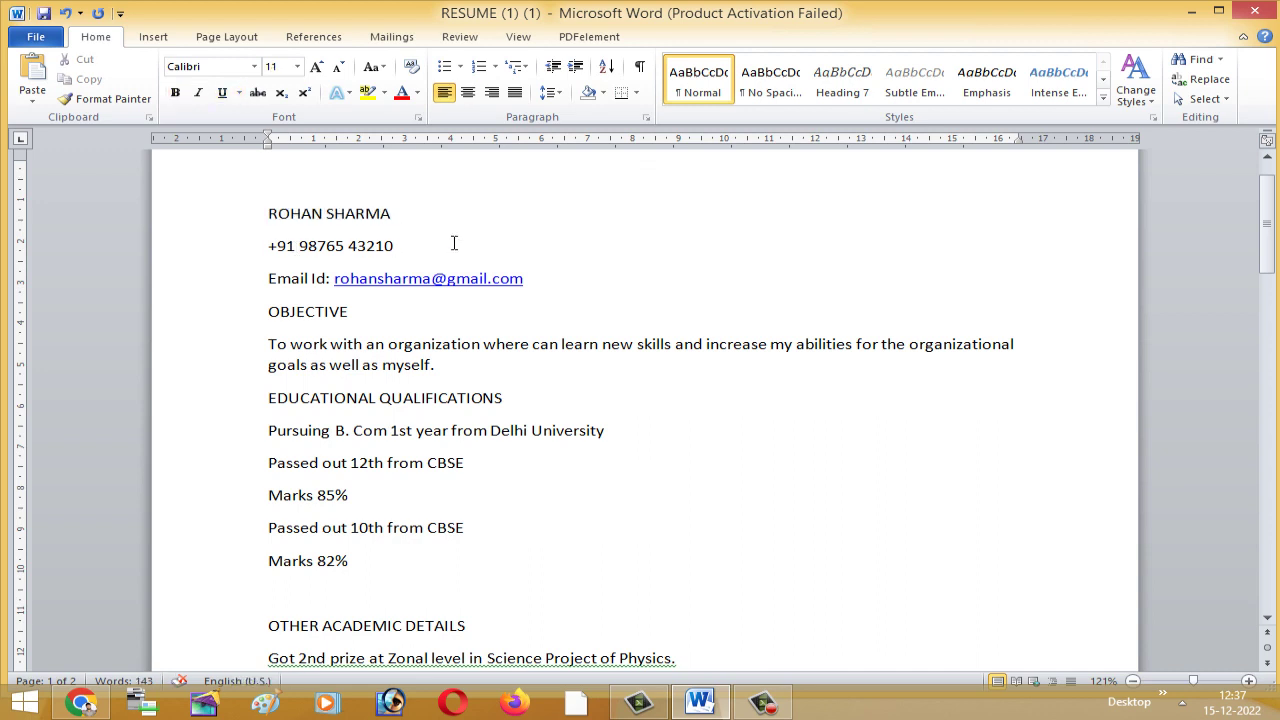
{"action": "scroll", "coordinate": [446, 238], "scroll_direction": "up", "scroll_amount": 1}
{"action": "left_click", "coordinate": [402, 229]}
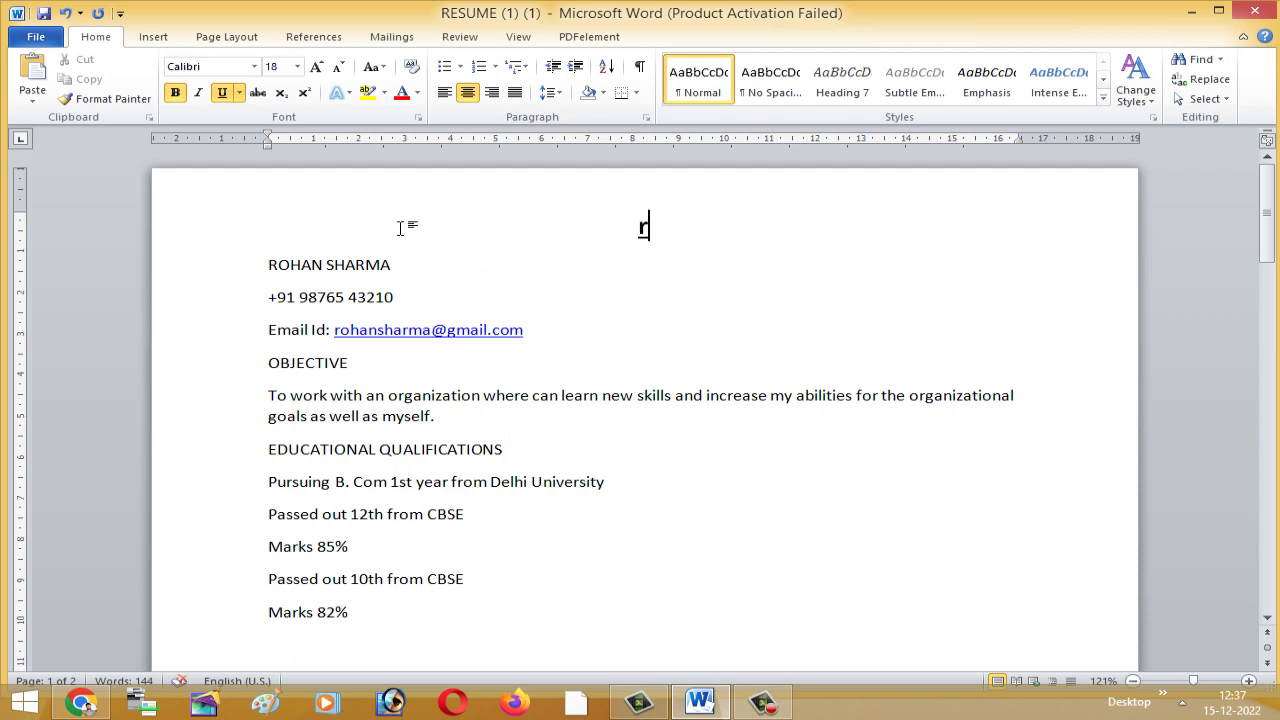
{"action": "type", "text": "RE"}
{"action": "type", "text": "SUME"}
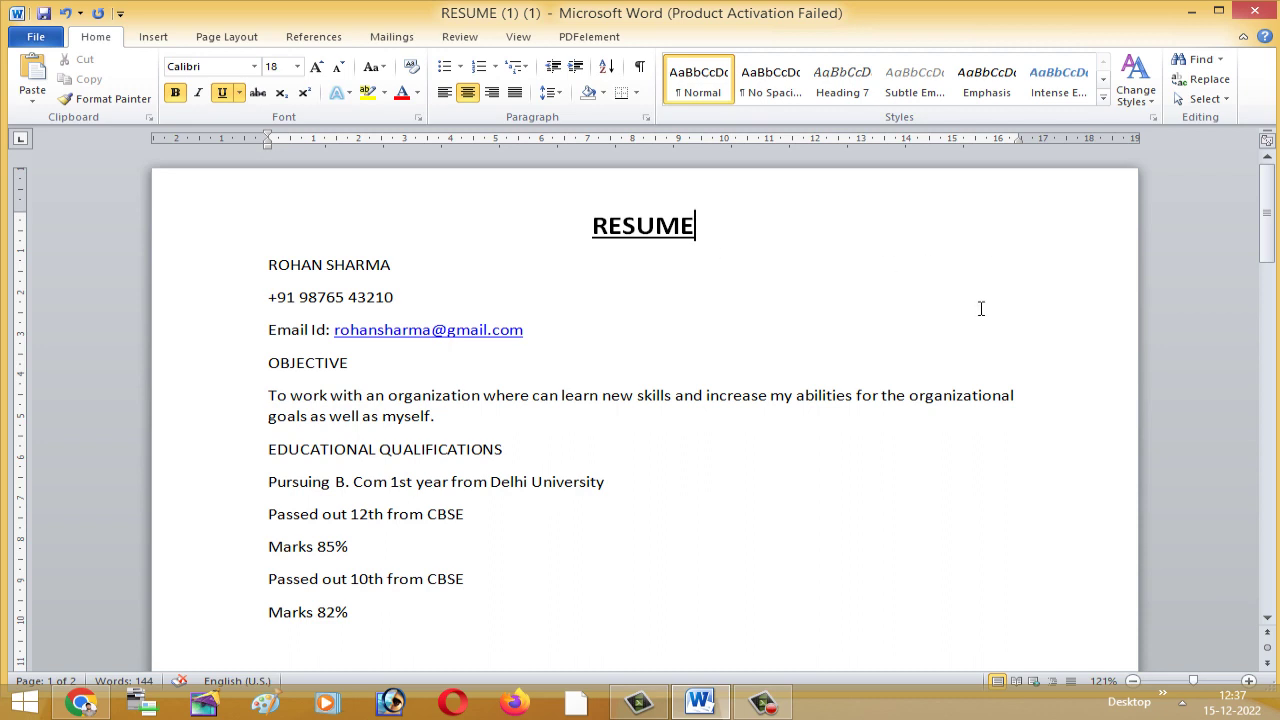
{"action": "left_click", "coordinate": [155, 37]}
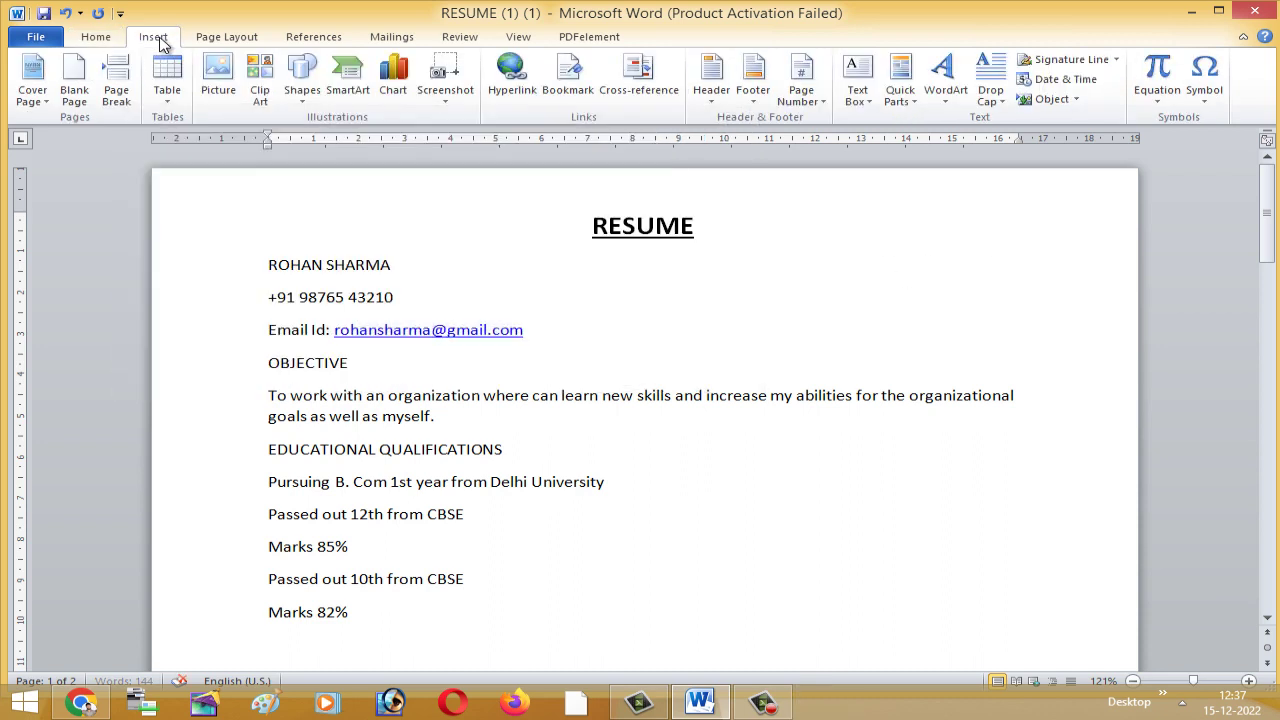
Browse the Desktop and Downloads folders for the photo in the Insert Picture dialog
{"action": "left_click", "coordinate": [222, 91]}
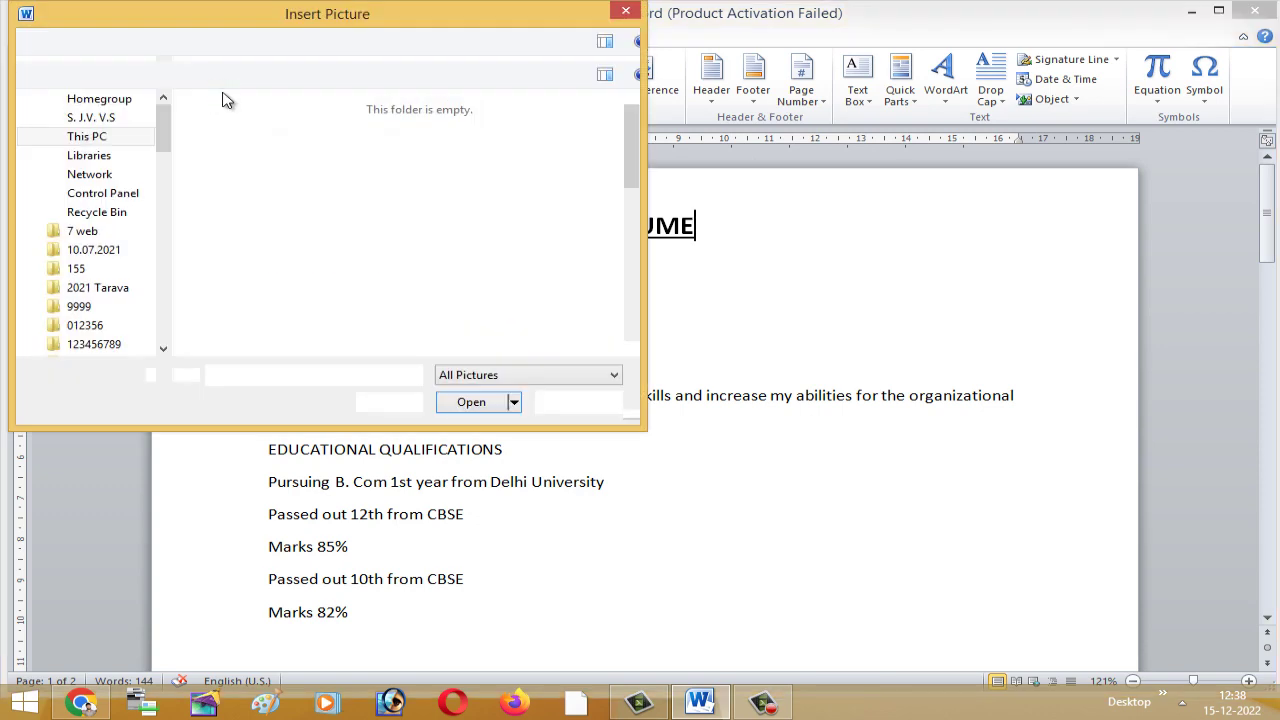
{"action": "mouse_move", "coordinate": [630, 176]}
{"action": "left_mouse_down"}
{"action": "mouse_move", "coordinate": [630, 289]}
{"action": "mouse_move", "coordinate": [630, 153]}
{"action": "left_mouse_up"}
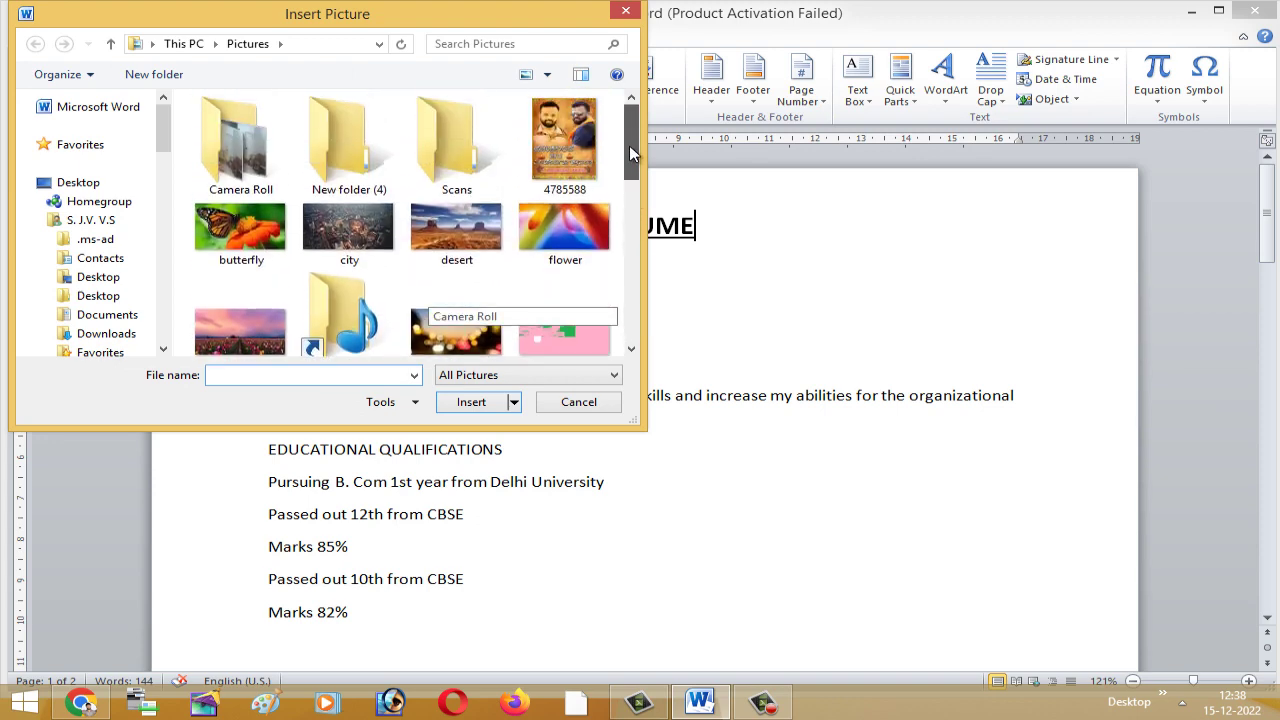
{"action": "left_click", "coordinate": [76, 184]}
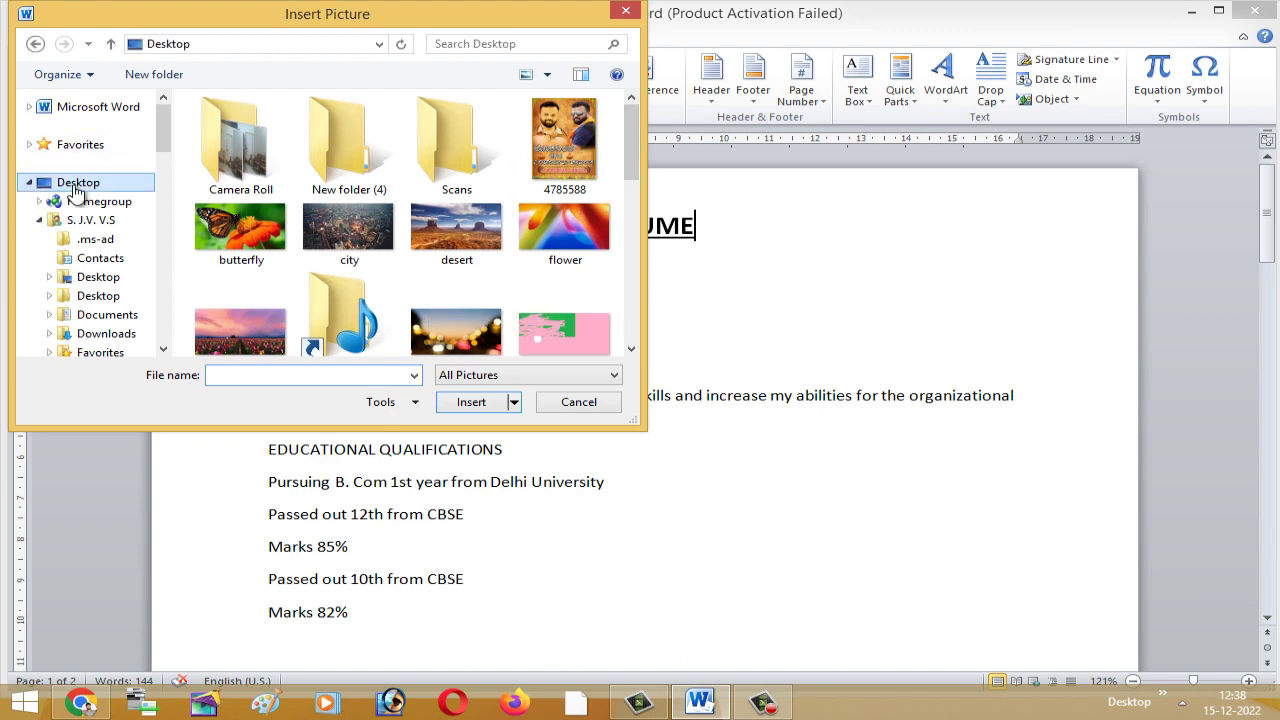
{"action": "scroll", "coordinate": [636, 131], "scroll_direction": "down", "scroll_amount": 1}
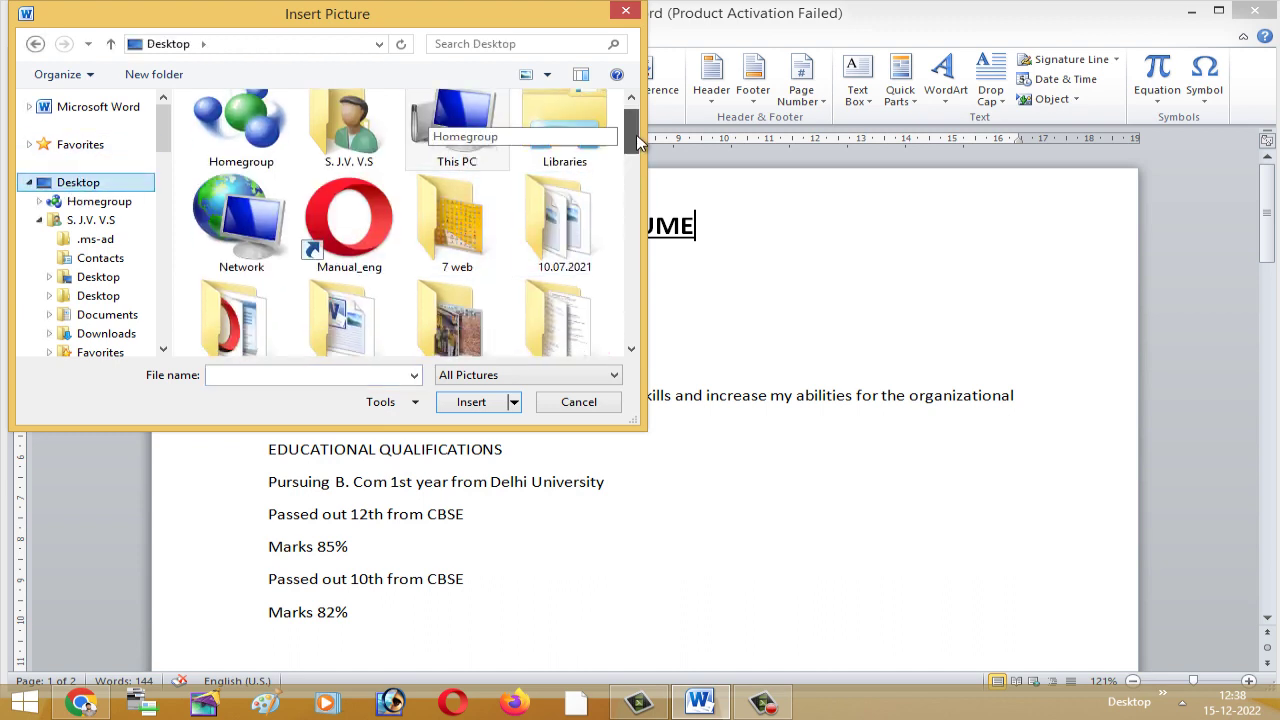
{"action": "left_click", "coordinate": [108, 336]}
{"action": "left_click_drag", "start_coordinate": [631, 115], "coordinate": [632, 192]}
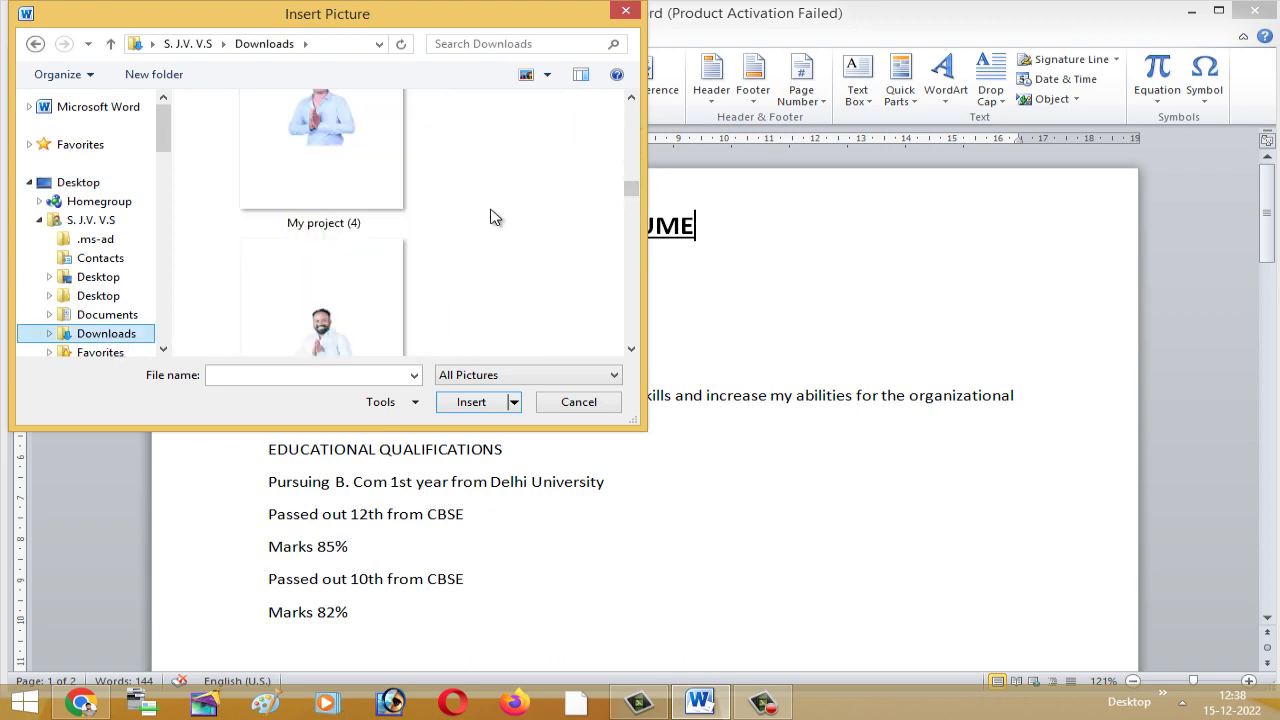
Try list and medium-thumbnail views, cancel, and paste the copied photo instead
{"action": "left_click", "coordinate": [548, 76]}
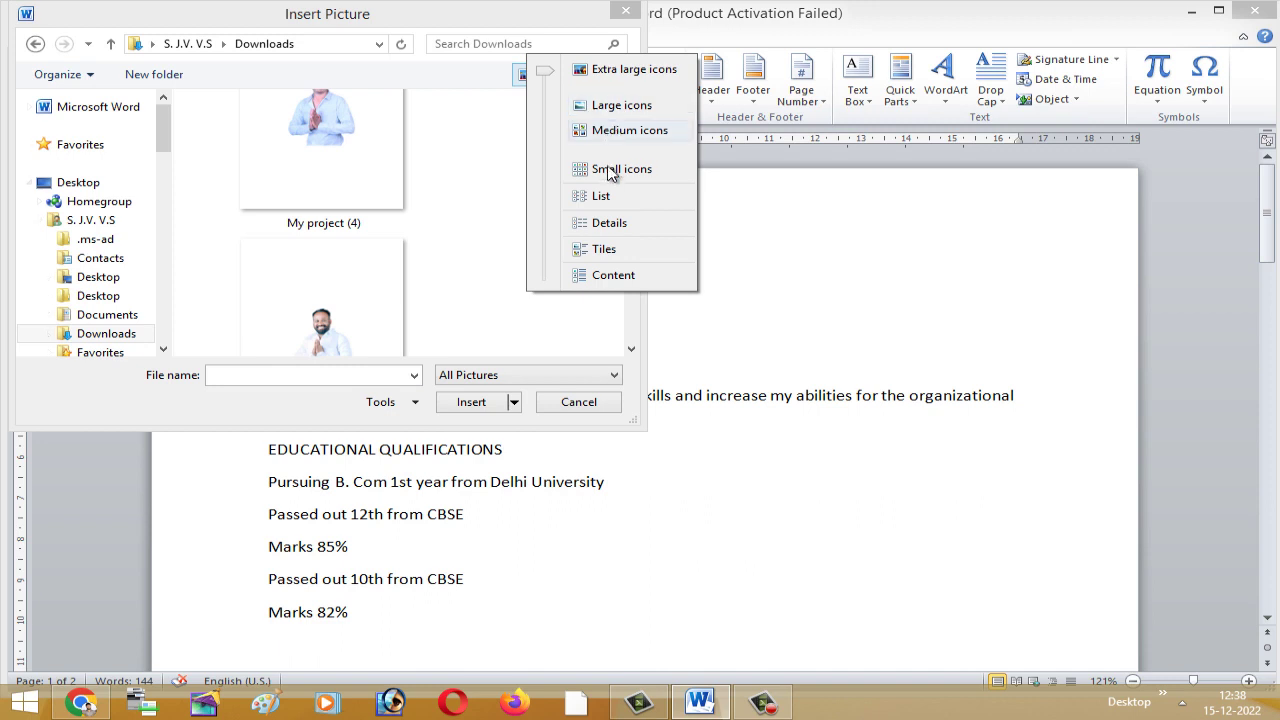
{"action": "left_click", "coordinate": [605, 197]}
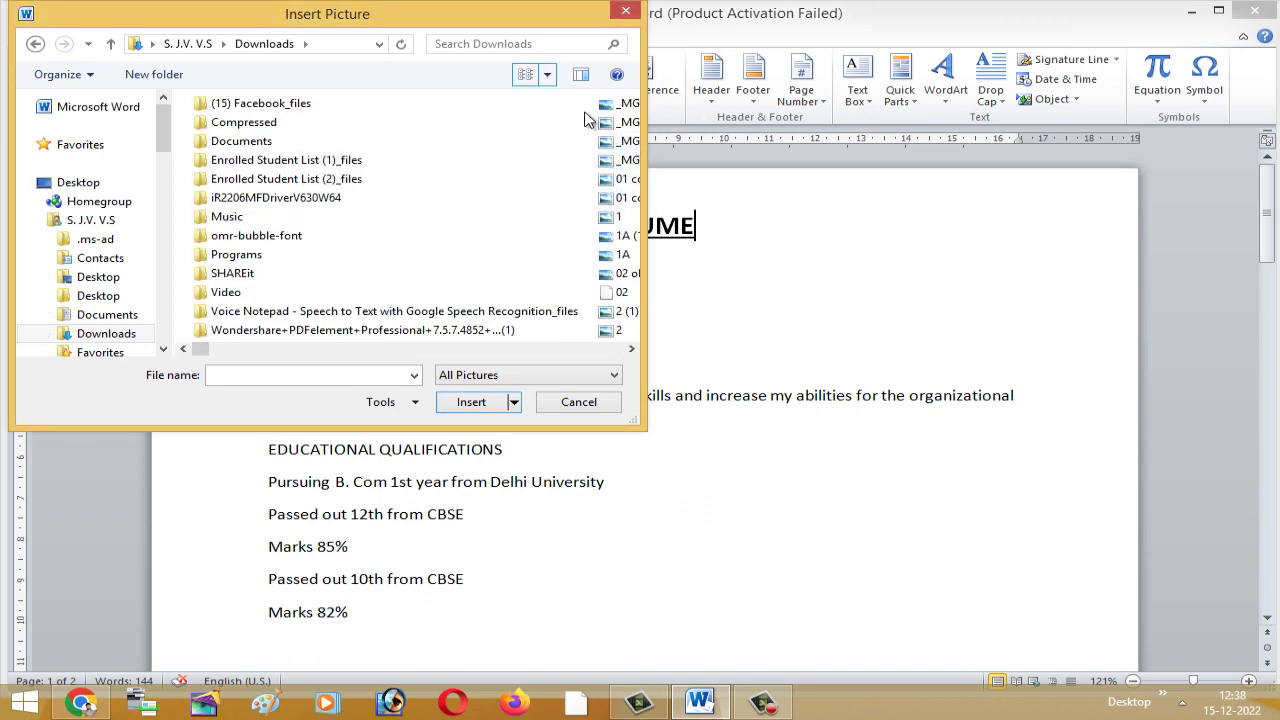
{"action": "left_click", "coordinate": [550, 78]}
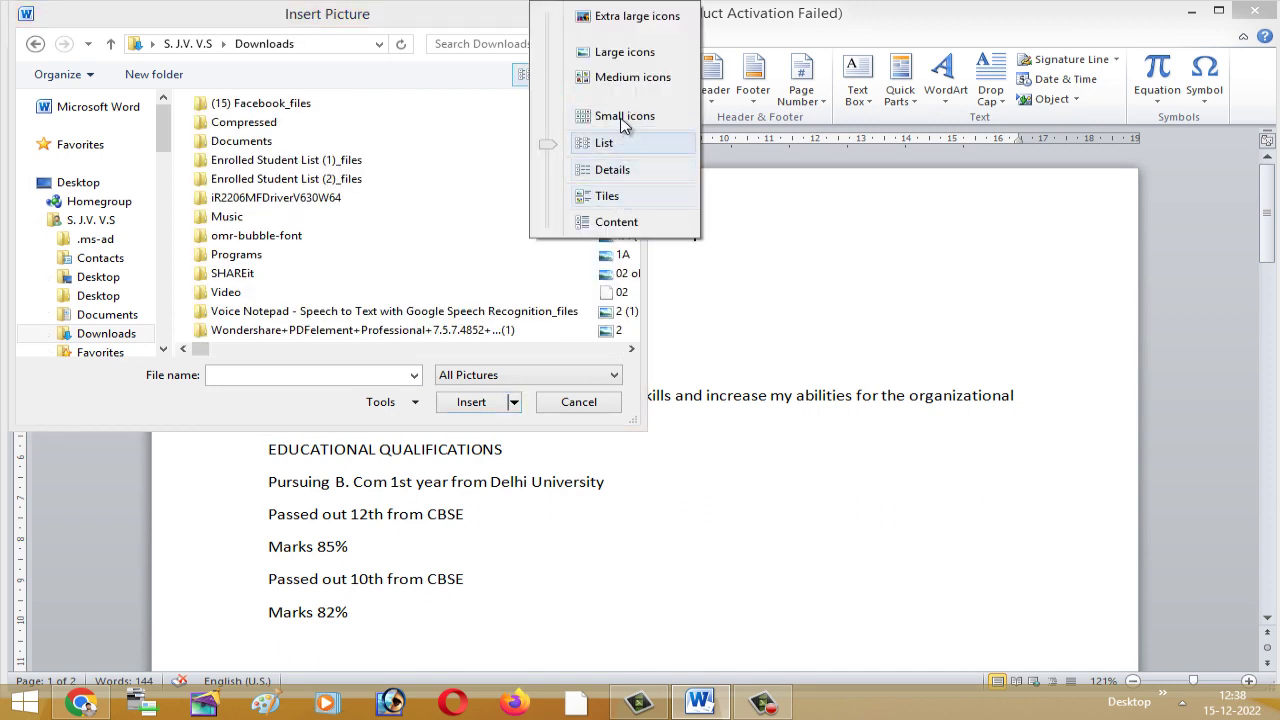
{"action": "left_click", "coordinate": [622, 88]}
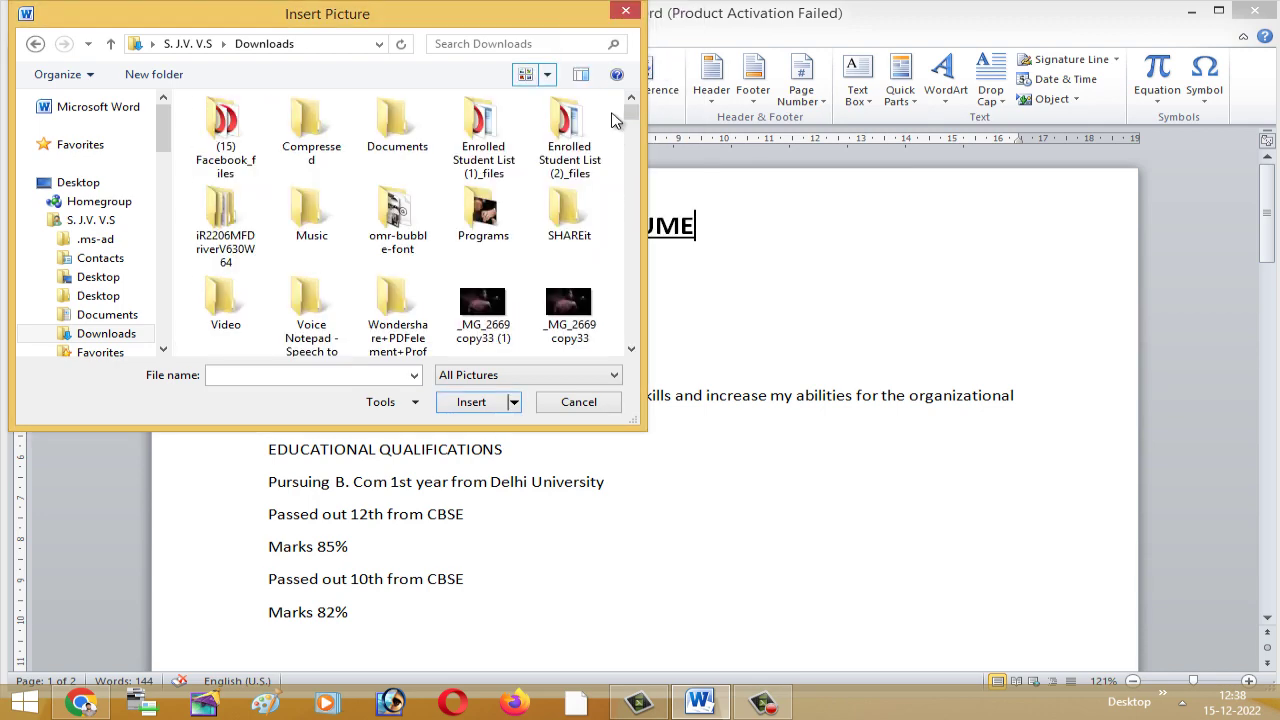
{"action": "left_click_drag", "start_coordinate": [630, 112], "coordinate": [651, 243]}
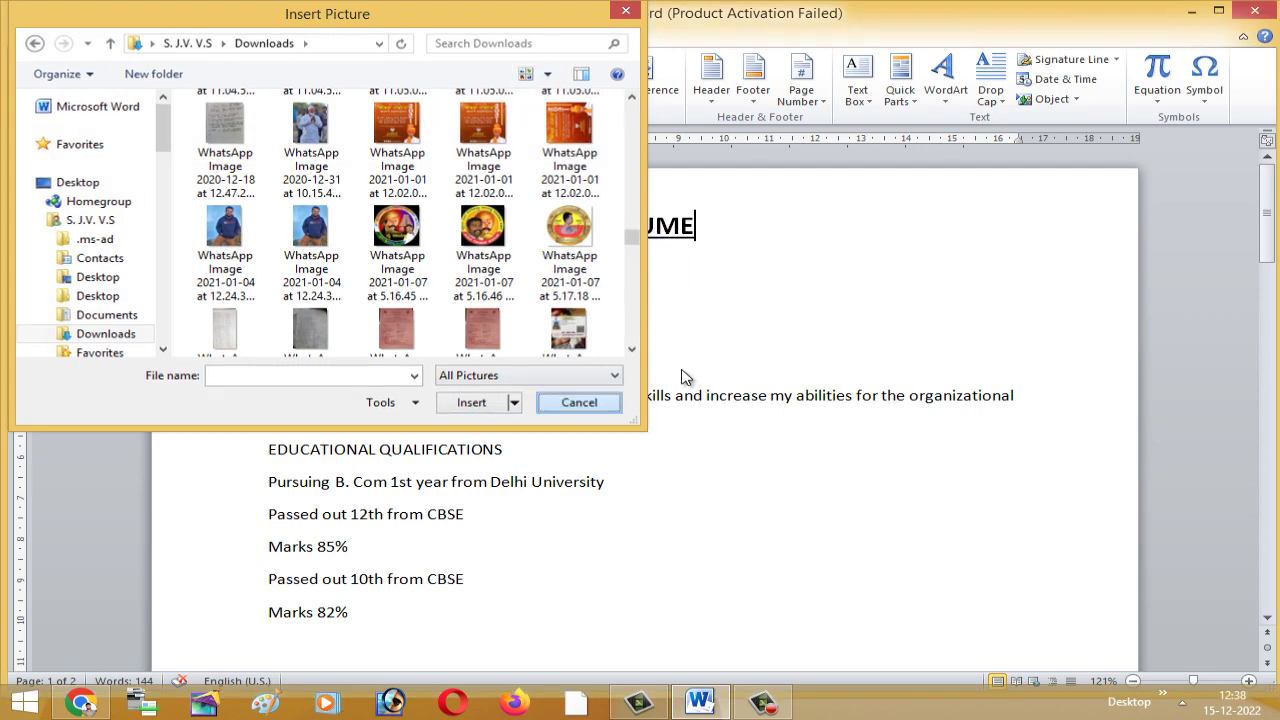
{"action": "key", "text": "Escape"}
{"action": "key", "text": "ctrl+v"}
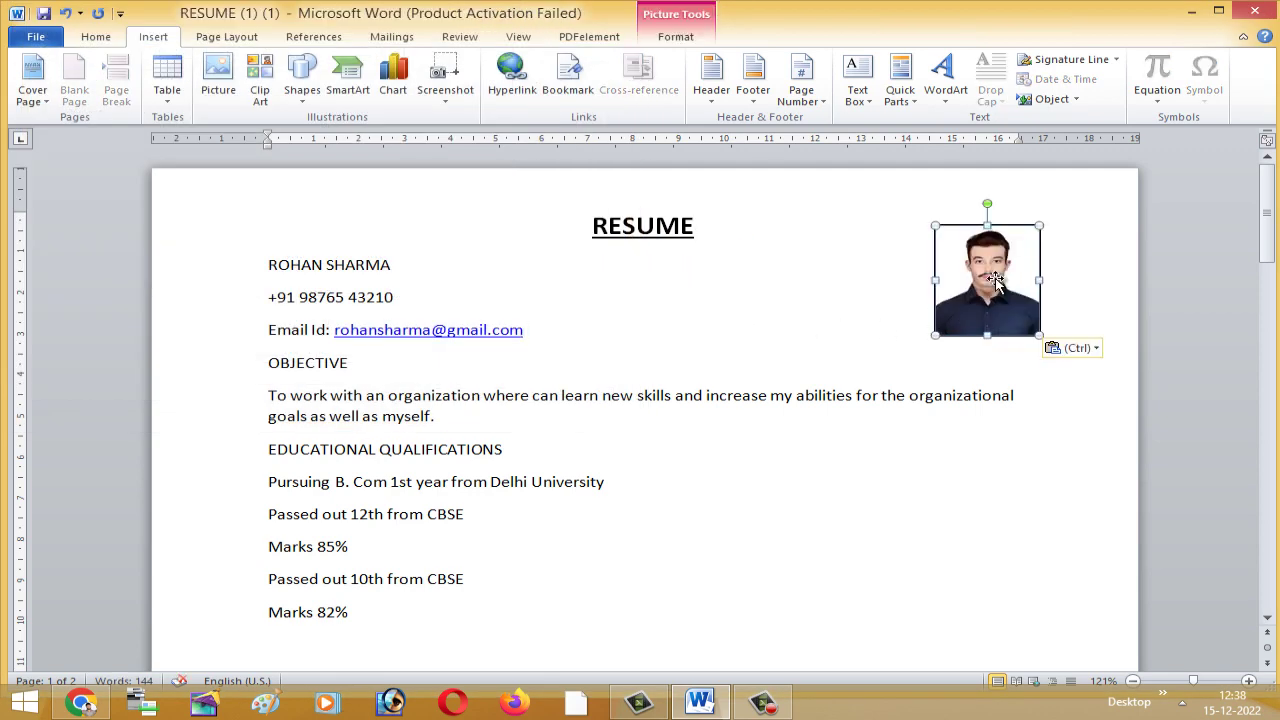
Set the photo to In Front of Text at the top right, then add a blank line after the email
{"action": "mouse_move", "coordinate": [995, 281]}
{"action": "left_mouse_down"}
{"action": "mouse_move", "coordinate": [633, 458]}
{"action": "mouse_move", "coordinate": [544, 403]}
{"action": "mouse_move", "coordinate": [703, 306]}
{"action": "left_mouse_up"}
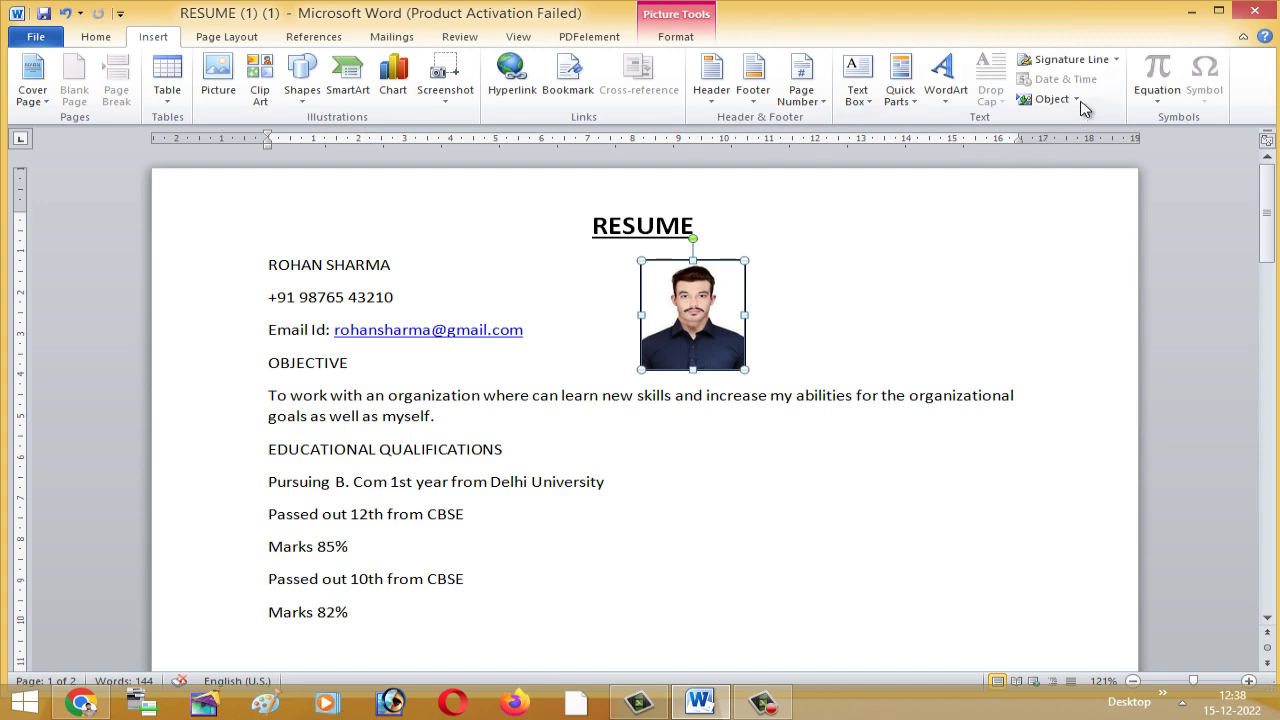
{"action": "left_click", "coordinate": [688, 37]}
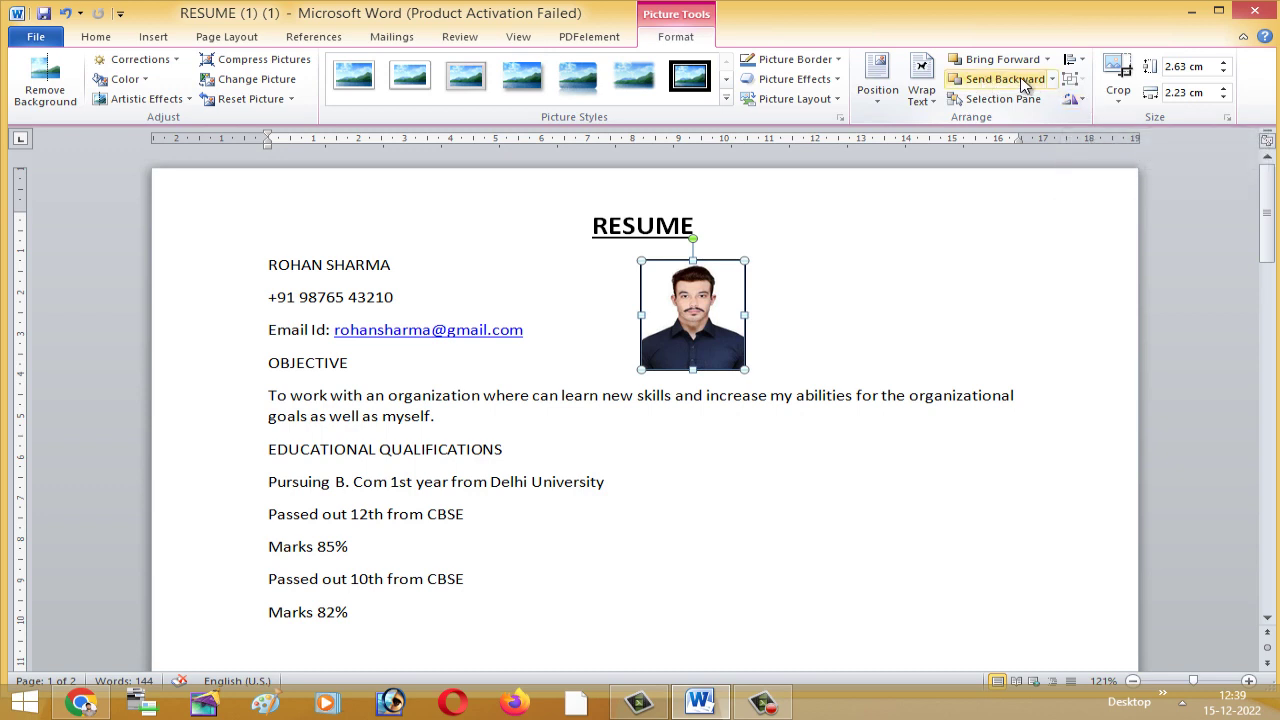
{"action": "left_click", "coordinate": [921, 92]}
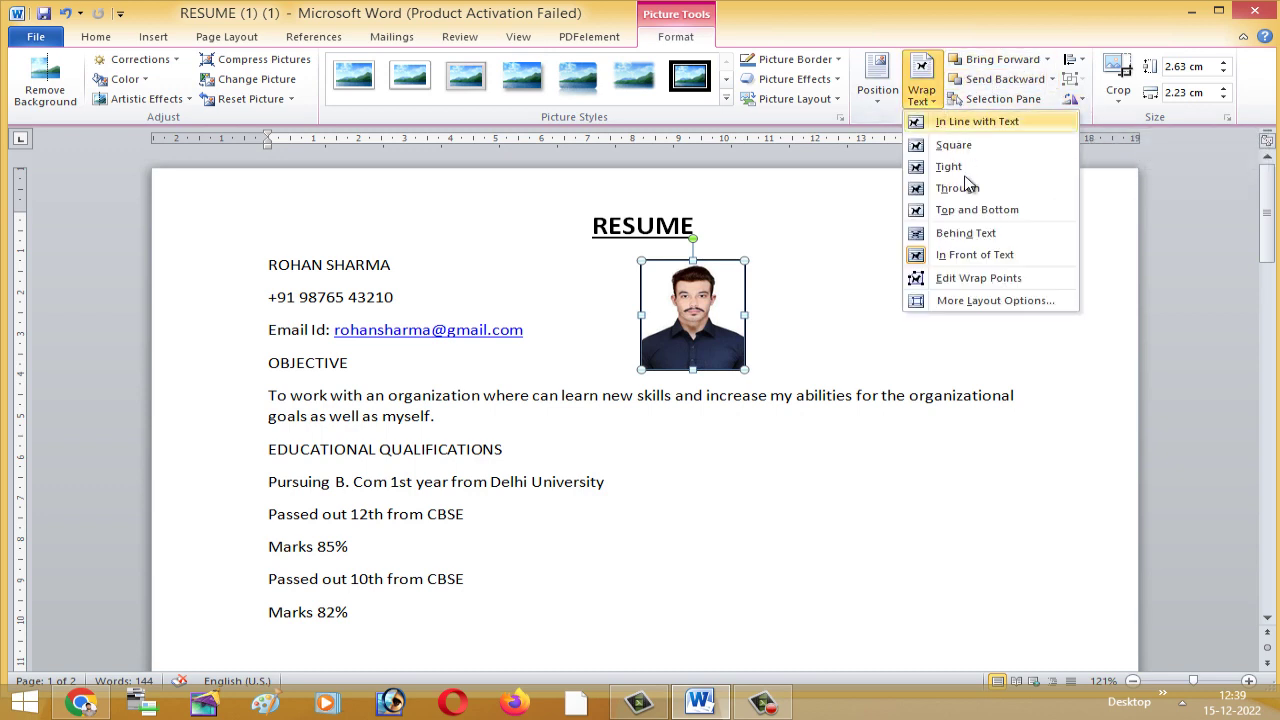
{"action": "left_click", "coordinate": [975, 255]}
{"action": "mouse_move", "coordinate": [708, 321]}
{"action": "left_mouse_down"}
{"action": "mouse_move", "coordinate": [1016, 278]}
{"action": "mouse_move", "coordinate": [994, 271]}
{"action": "left_mouse_up"}
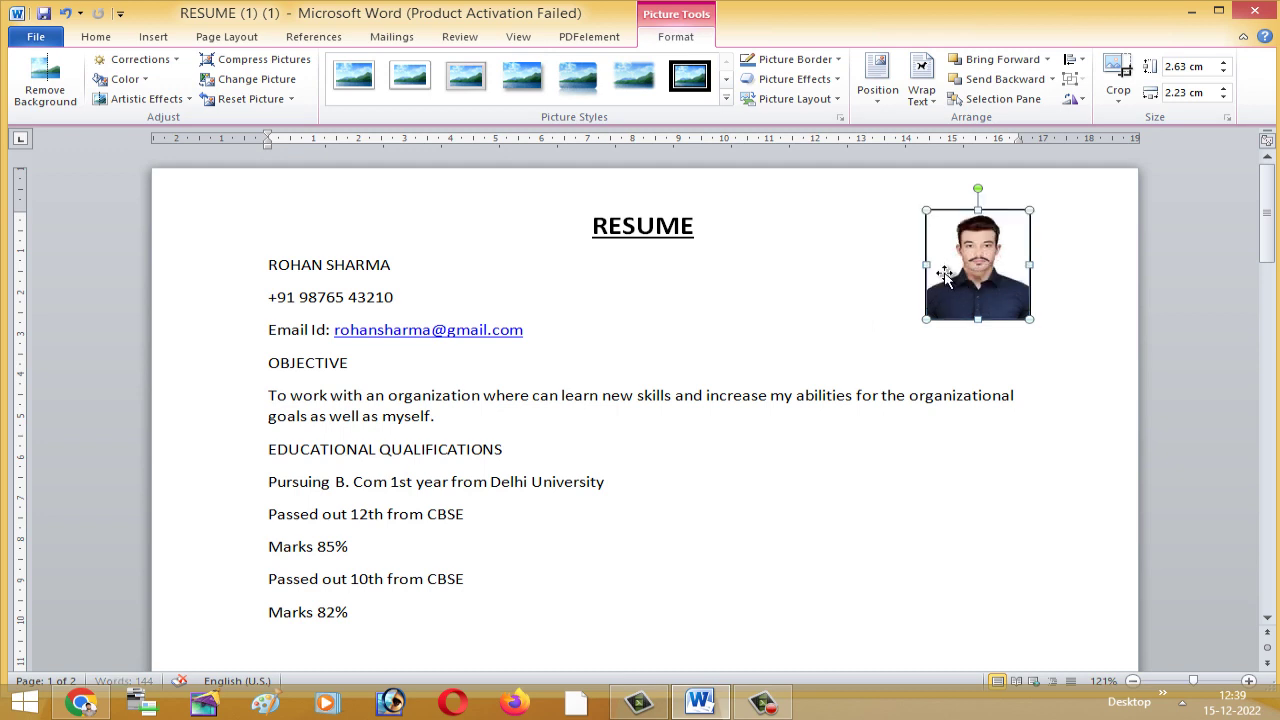
{"action": "left_click", "coordinate": [548, 343]}
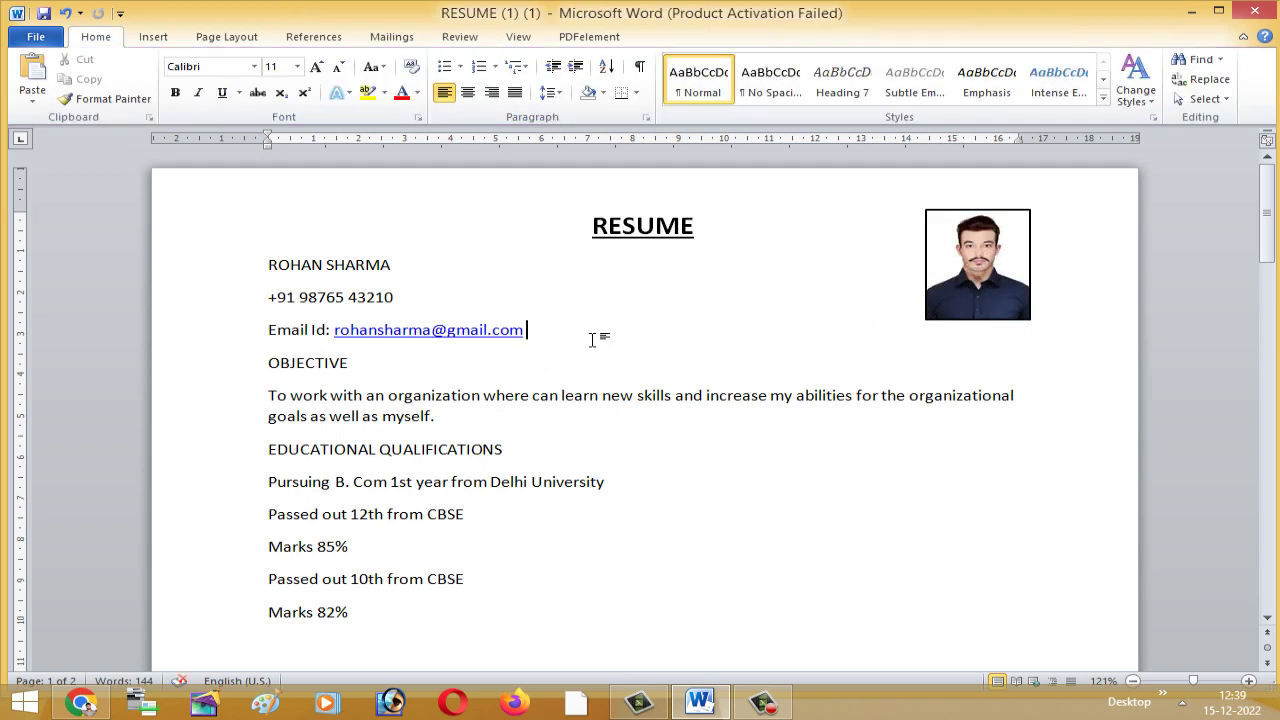
{"action": "key", "text": "Return"}
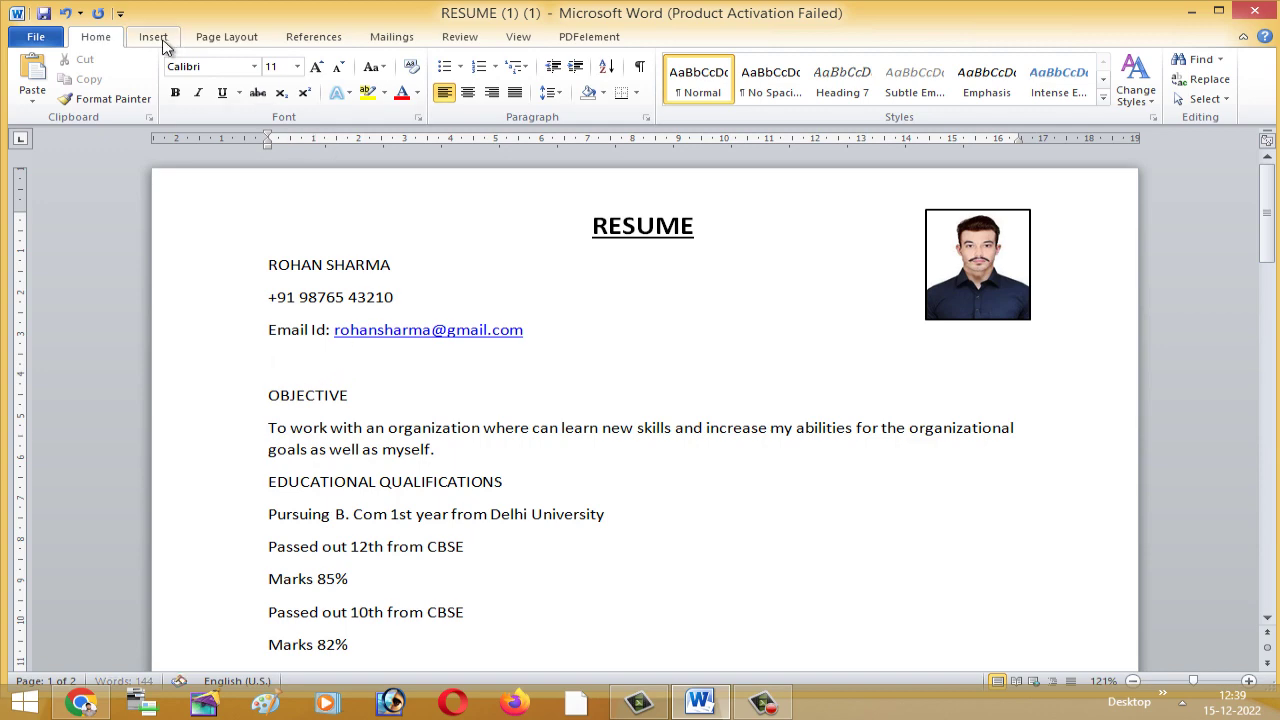
Draw a horizontal line across the text width below the email line
{"action": "left_click", "coordinate": [158, 38]}
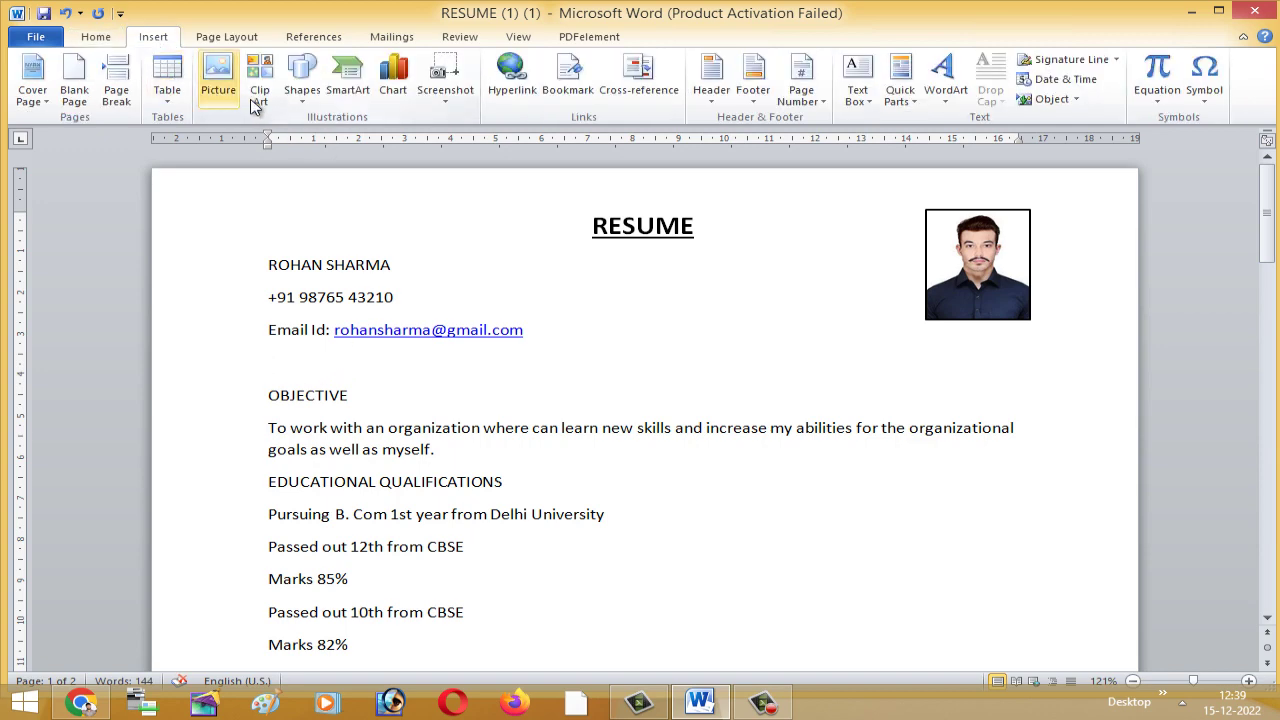
{"action": "left_click", "coordinate": [301, 88]}
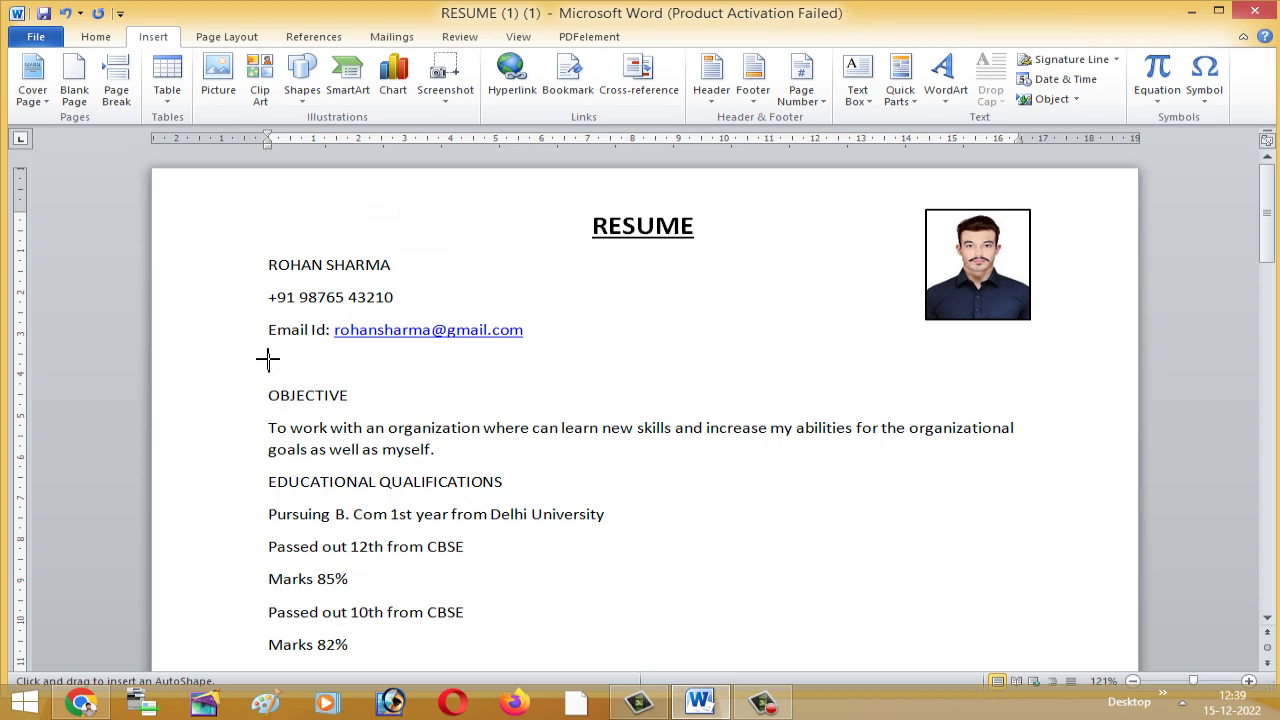
{"action": "left_click_drag", "start_coordinate": [268, 358], "coordinate": [1050, 360]}
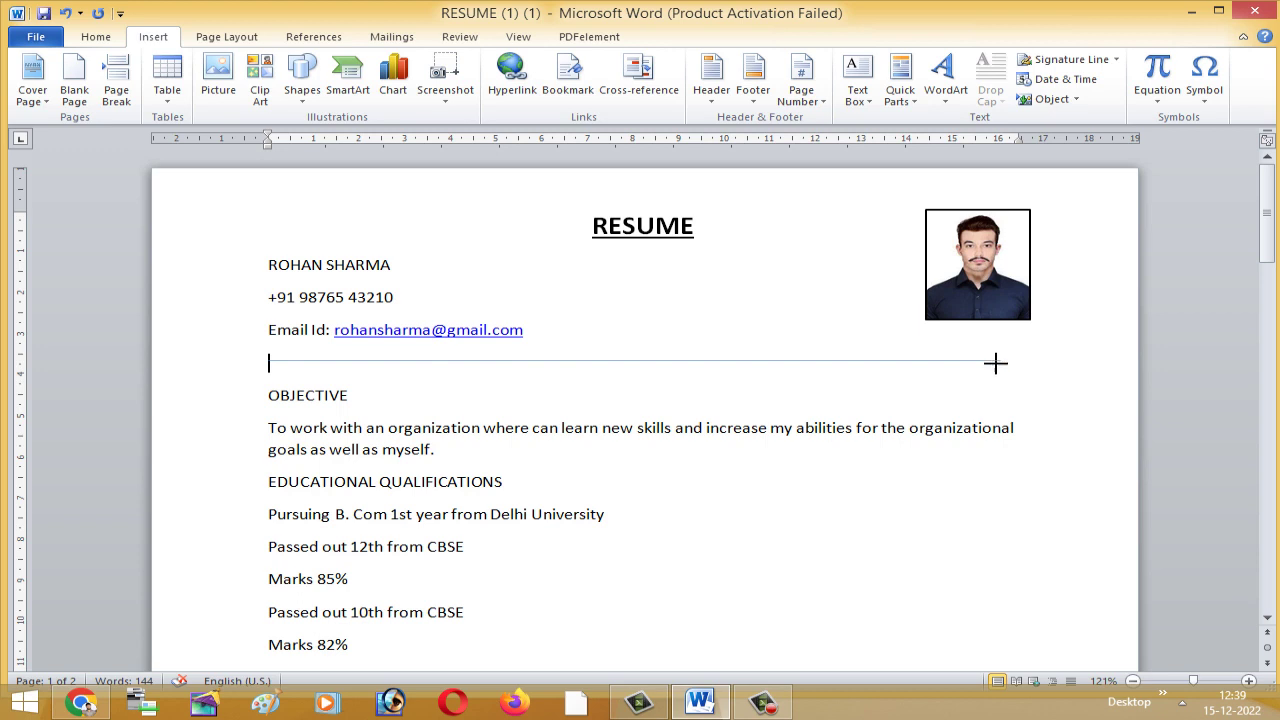
{"action": "left_click_drag", "start_coordinate": [1064, 360], "coordinate": [980, 360]}
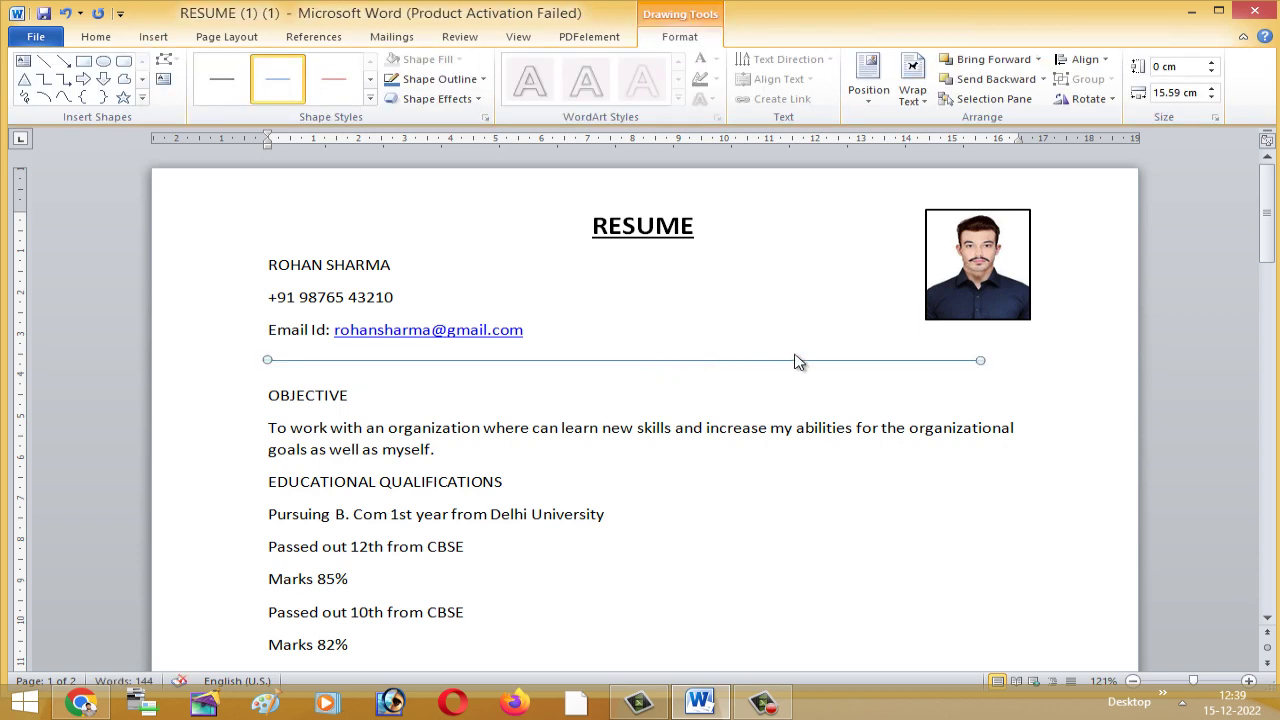
Nudge the separator line up two steps and move the photo up-left
{"action": "left_click", "coordinate": [945, 320]}
{"action": "mouse_move", "coordinate": [964, 286]}
{"action": "left_mouse_down"}
{"action": "mouse_move", "coordinate": [921, 315]}
{"action": "mouse_move", "coordinate": [951, 316]}
{"action": "left_mouse_up"}
{"action": "left_click", "coordinate": [897, 380]}
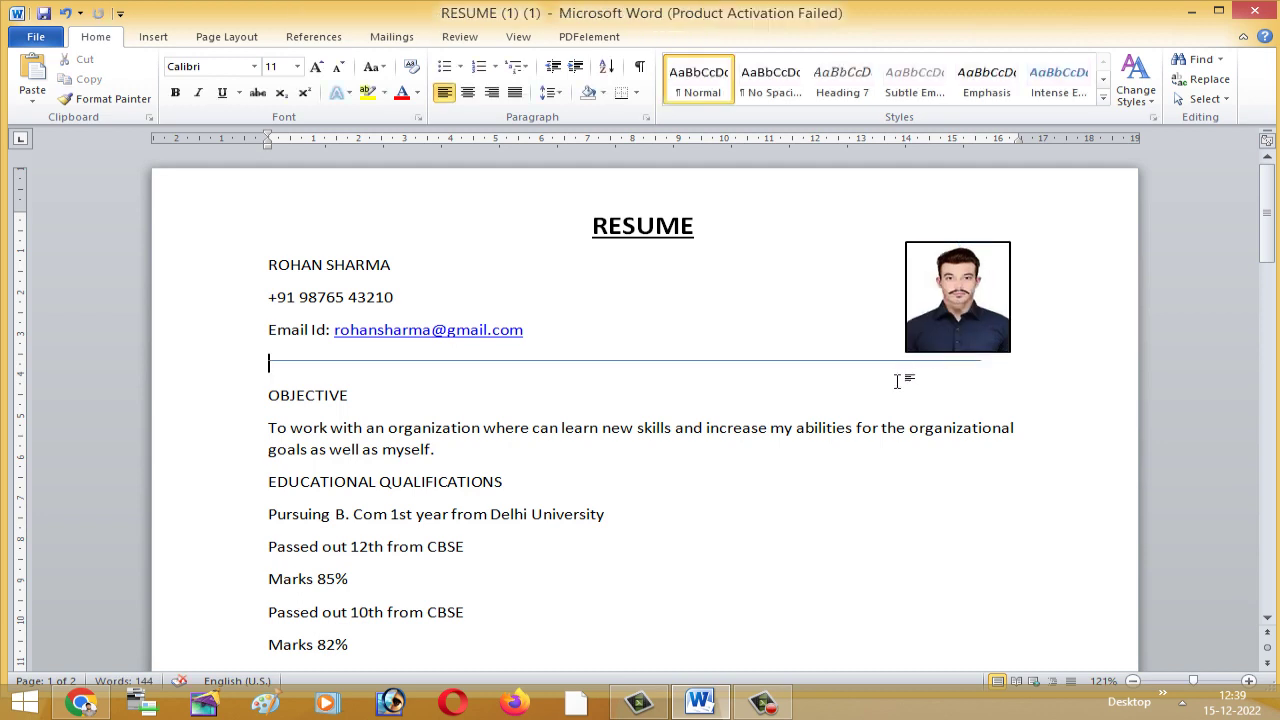
{"action": "left_click", "coordinate": [430, 361]}
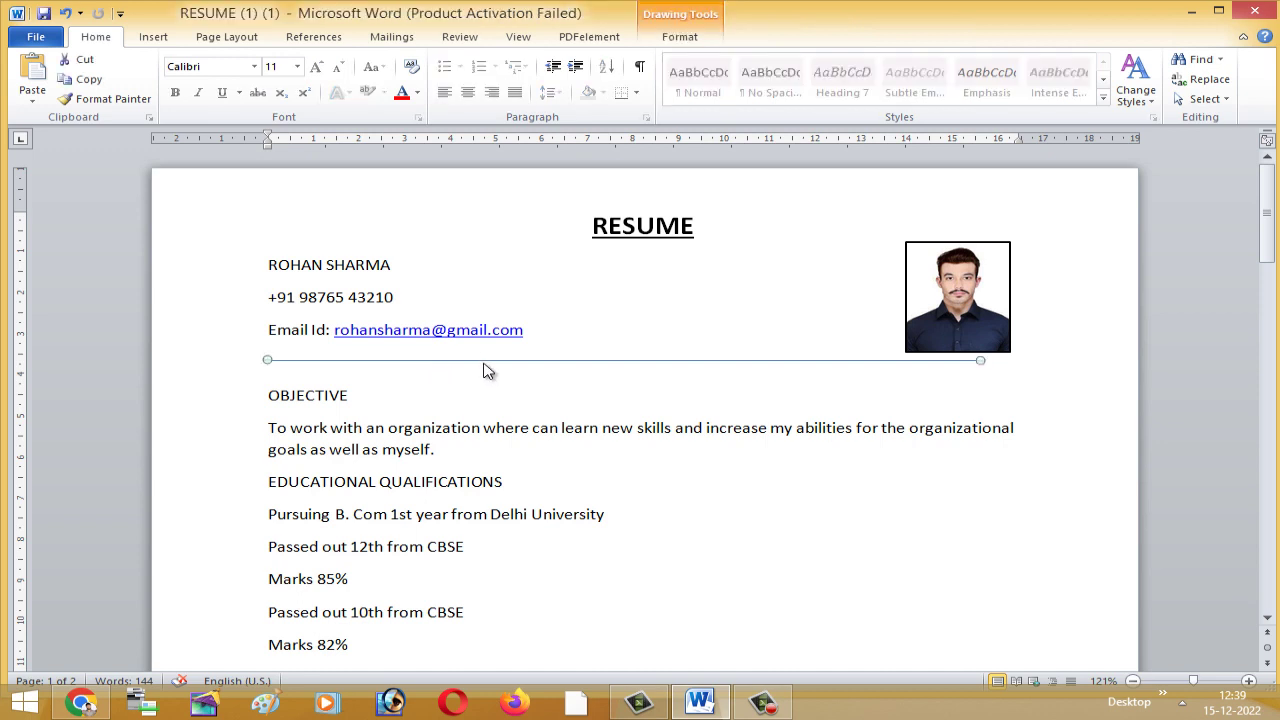
{"action": "key", "text": "Up"}
{"action": "key", "text": "Up"}
{"action": "key", "text": "Up"}
{"action": "key", "text": "Up"}
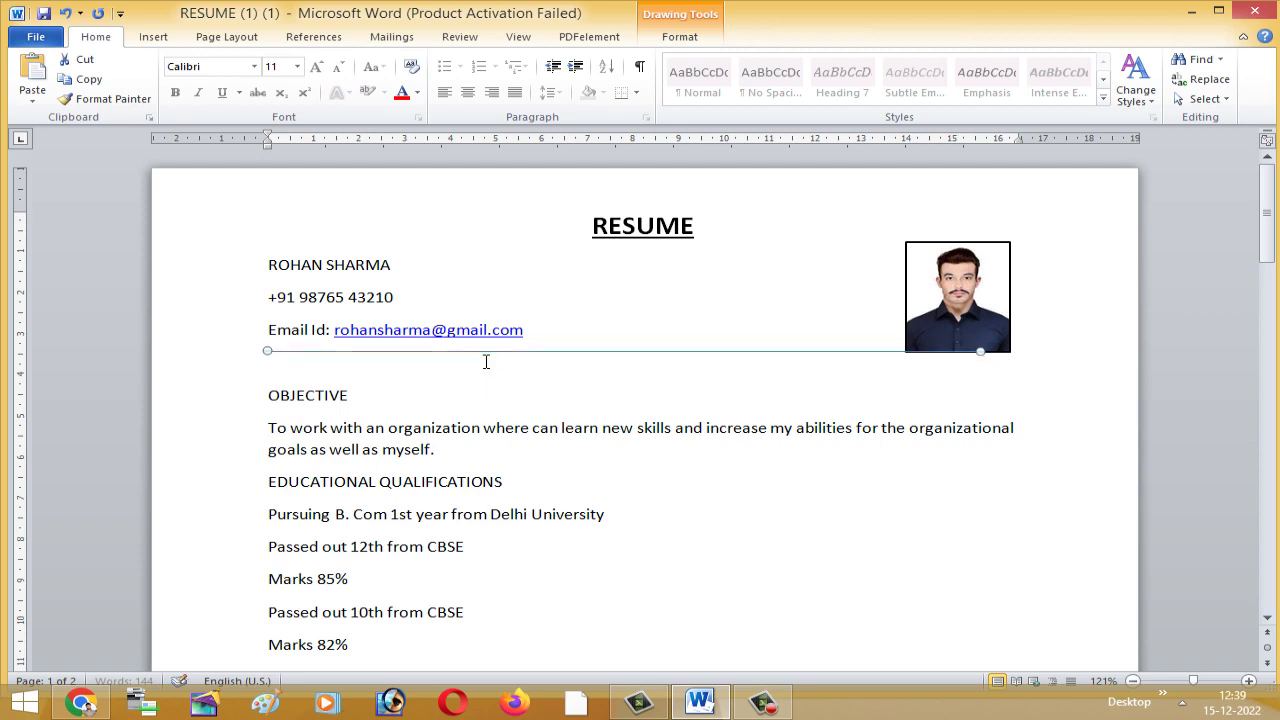
{"action": "key", "text": "Up"}
{"action": "key", "text": "Up"}
{"action": "key", "text": "Up"}
{"action": "left_click_drag", "start_coordinate": [955, 306], "coordinate": [950, 290]}
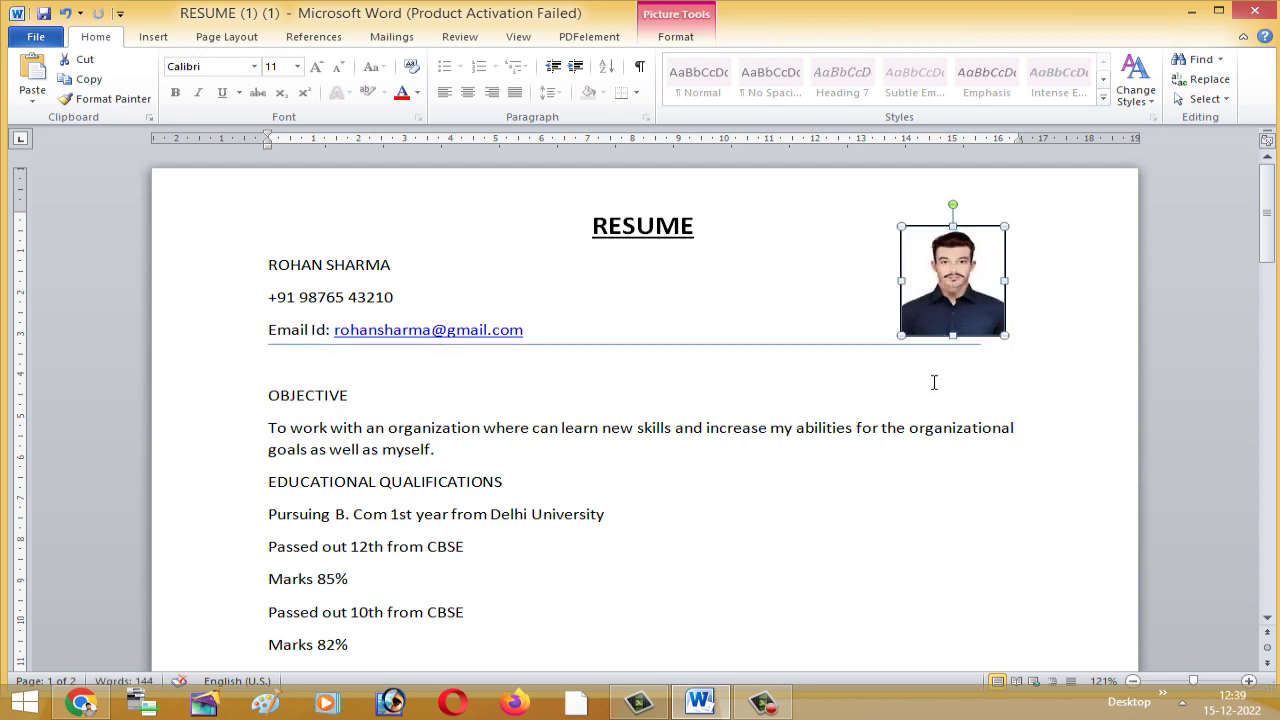
Give the separator line a thick black shape style
{"action": "left_click", "coordinate": [600, 345]}
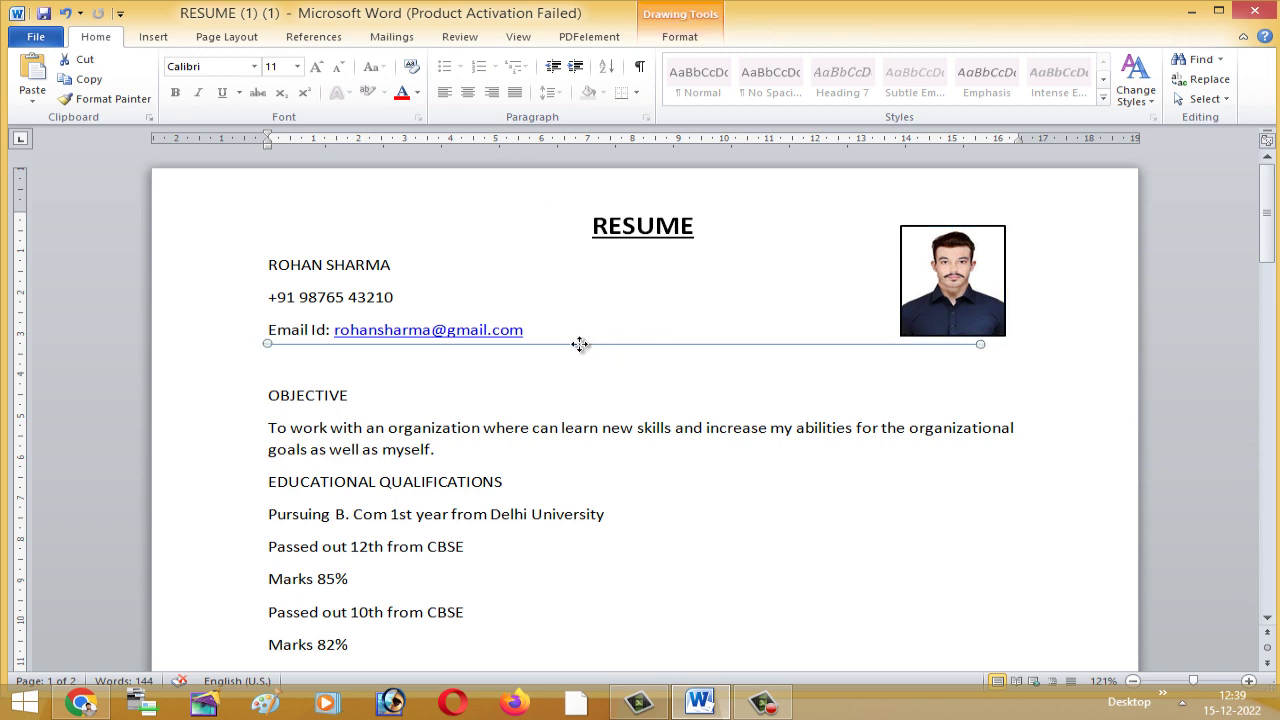
{"action": "left_click", "coordinate": [680, 36]}
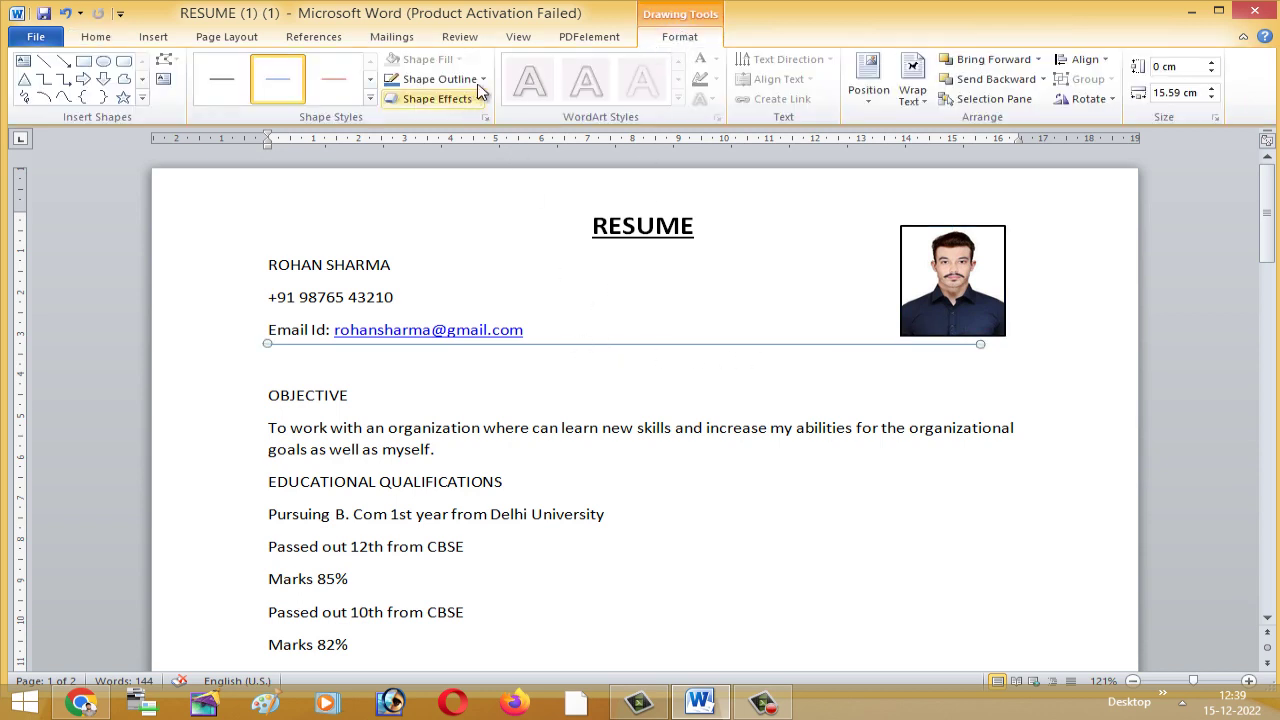
{"action": "left_click", "coordinate": [370, 98]}
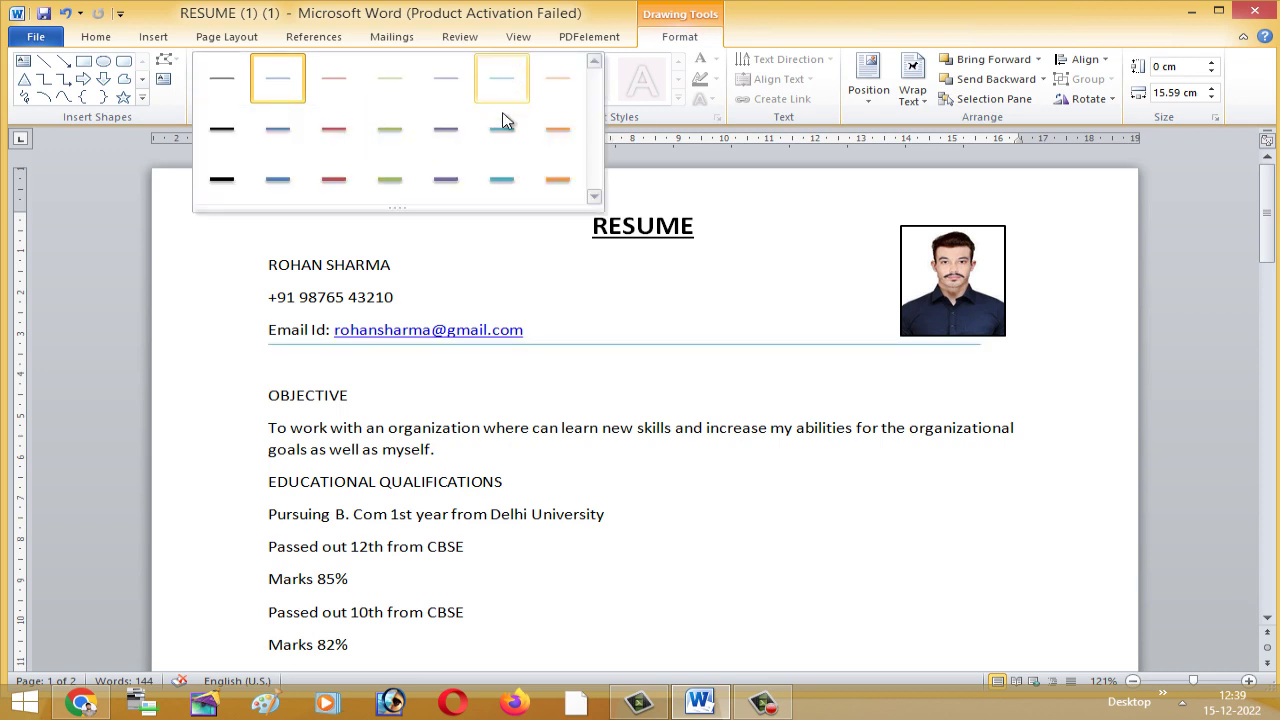
{"action": "left_click", "coordinate": [226, 128]}
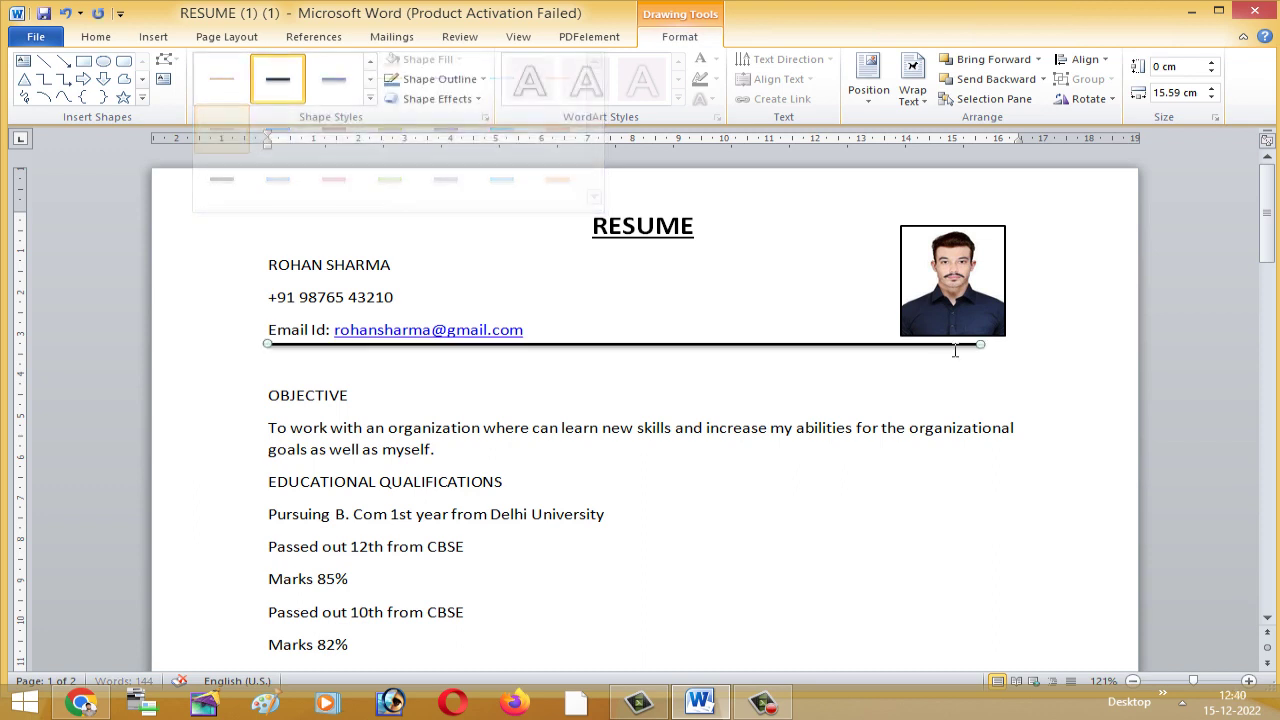
{"action": "left_click", "coordinate": [672, 380]}
{"action": "left_click", "coordinate": [712, 346]}
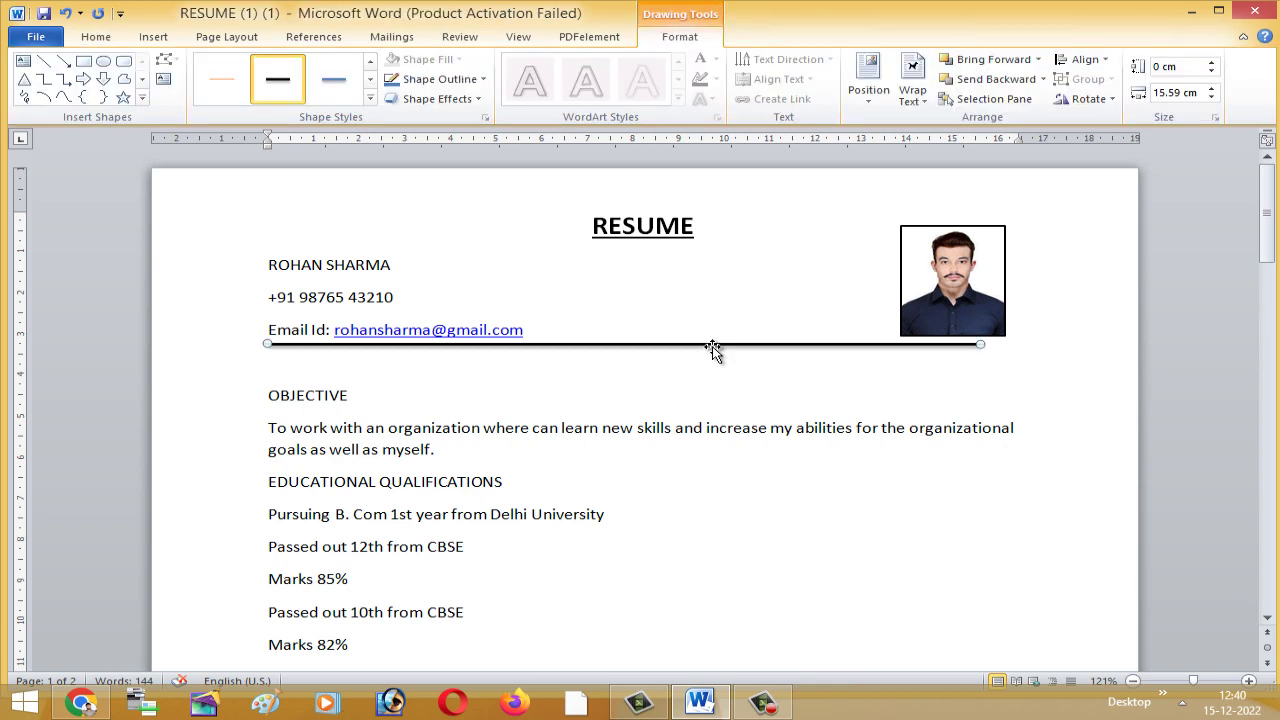
{"action": "left_click", "coordinate": [615, 386]}
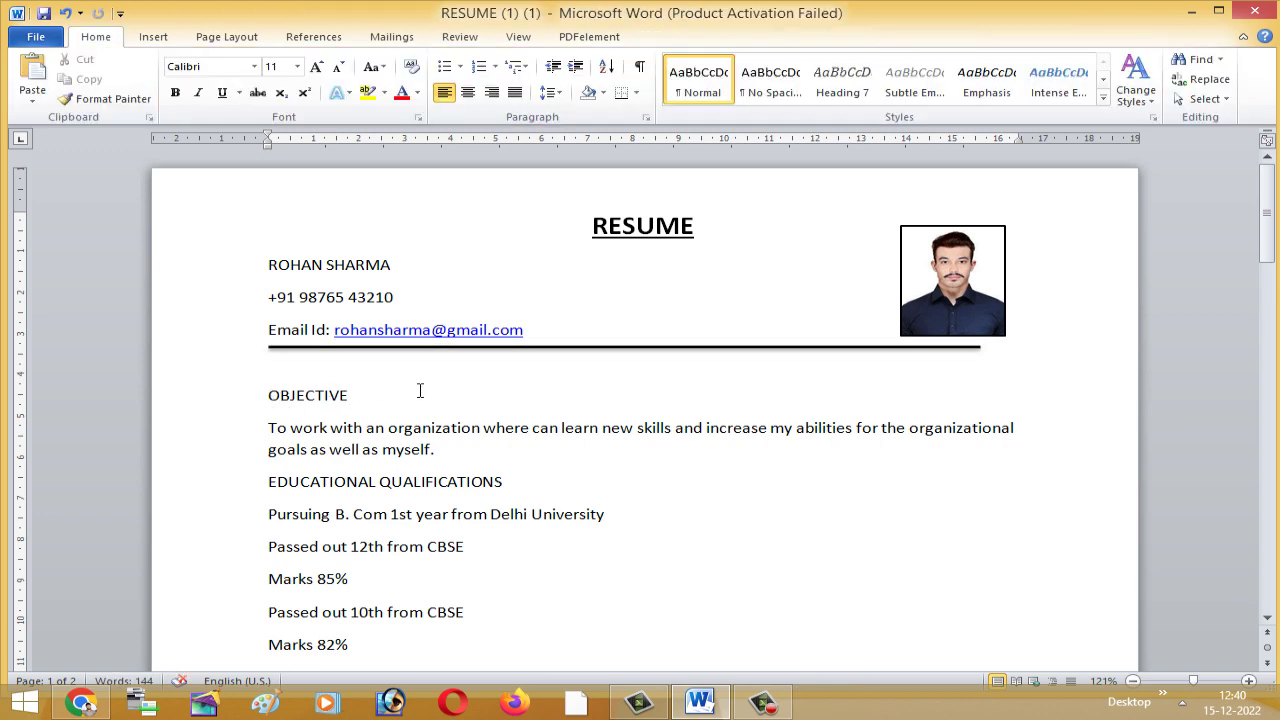
Apply a bright green text highlight to the word OBJECTIVE
{"action": "mouse_move", "coordinate": [270, 427]}
{"action": "left_mouse_down"}
{"action": "mouse_move", "coordinate": [443, 437]}
{"action": "mouse_move", "coordinate": [471, 457]}
{"action": "left_mouse_up"}
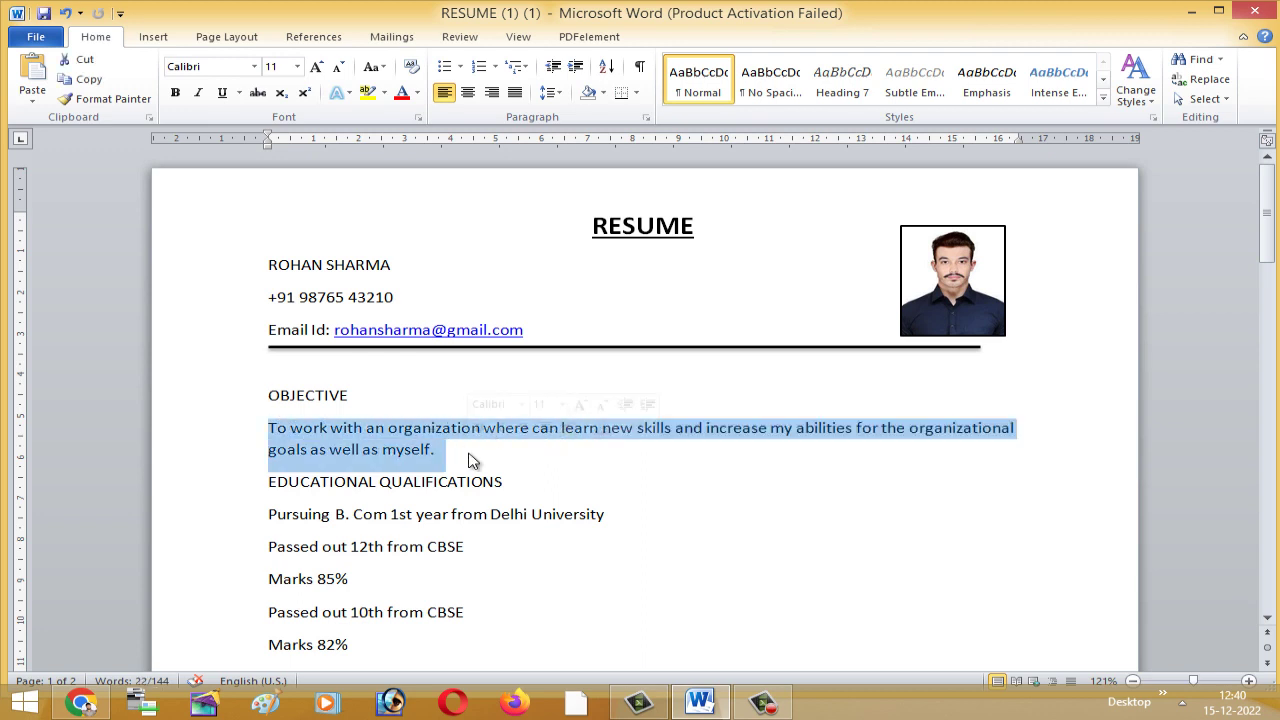
{"action": "left_click", "coordinate": [374, 400]}
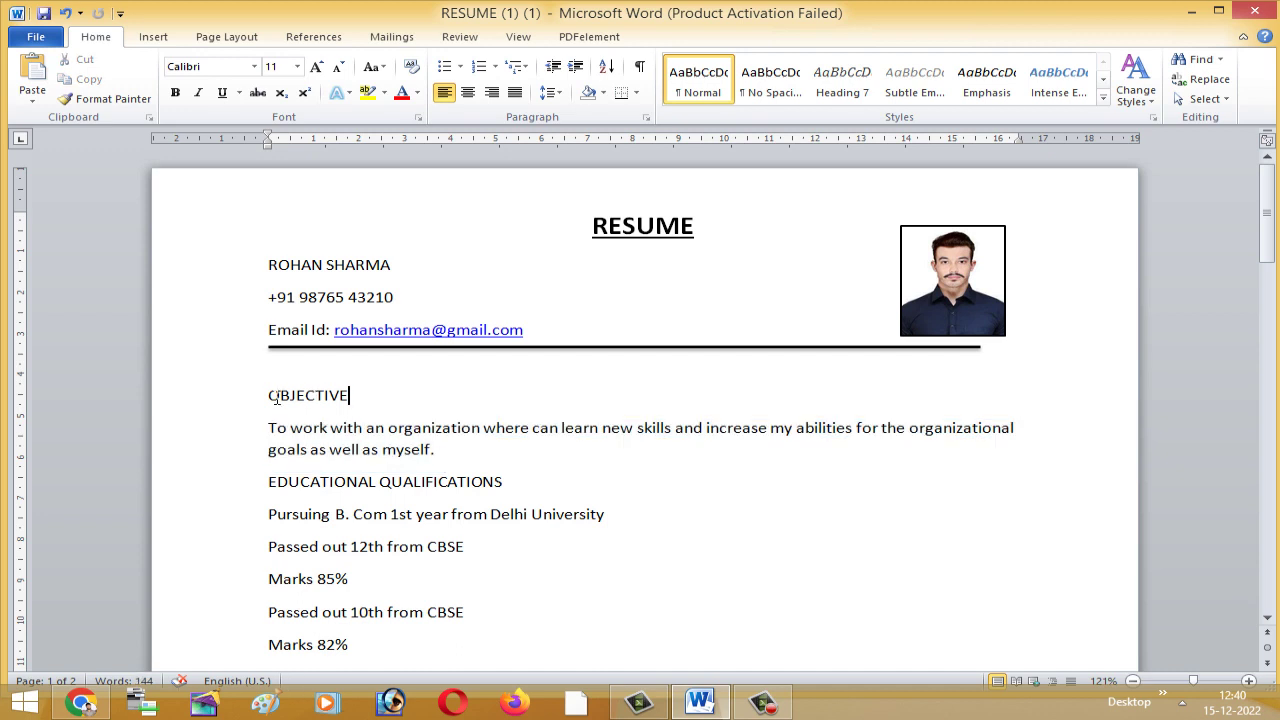
{"action": "mouse_move", "coordinate": [270, 398]}
{"action": "left_mouse_down"}
{"action": "mouse_move", "coordinate": [371, 396]}
{"action": "mouse_move", "coordinate": [266, 398]}
{"action": "left_mouse_up"}
{"action": "left_click", "coordinate": [286, 392]}
{"action": "left_click", "coordinate": [385, 93]}
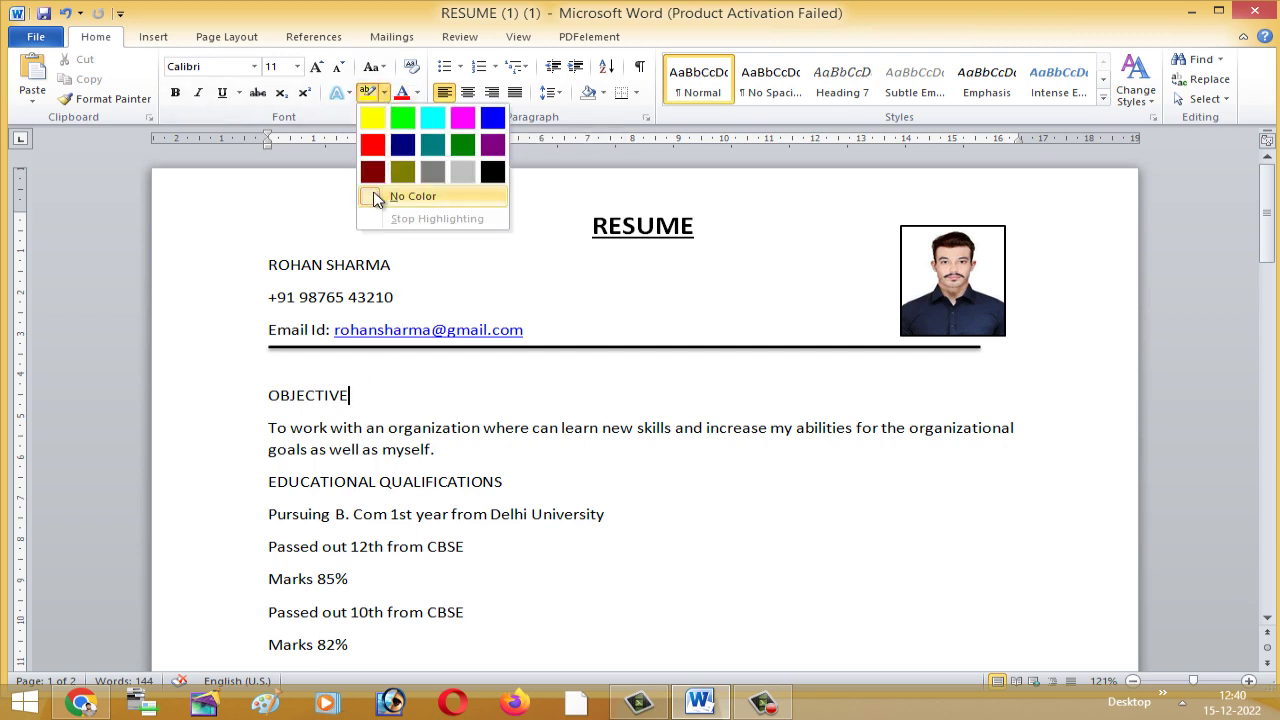
{"action": "left_click", "coordinate": [402, 117]}
{"action": "left_click", "coordinate": [417, 93]}
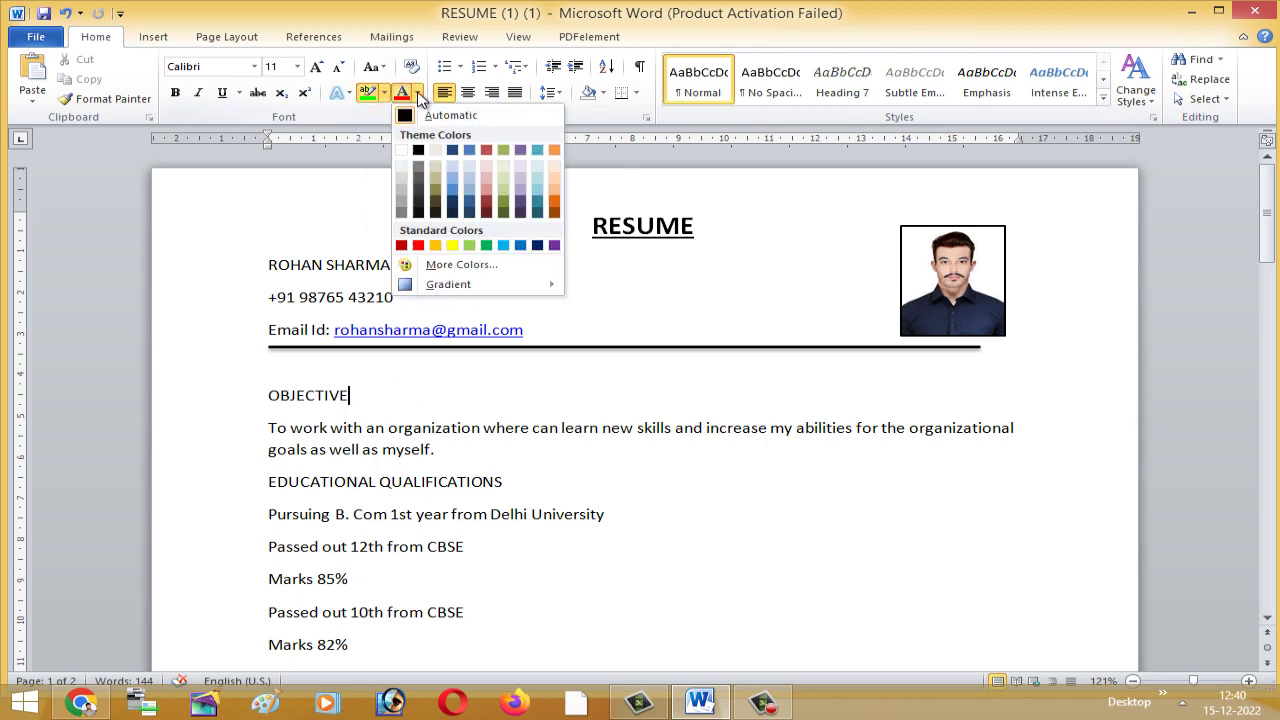
{"action": "left_click", "coordinate": [360, 262]}
{"action": "left_click_drag", "start_coordinate": [270, 395], "coordinate": [350, 395]}
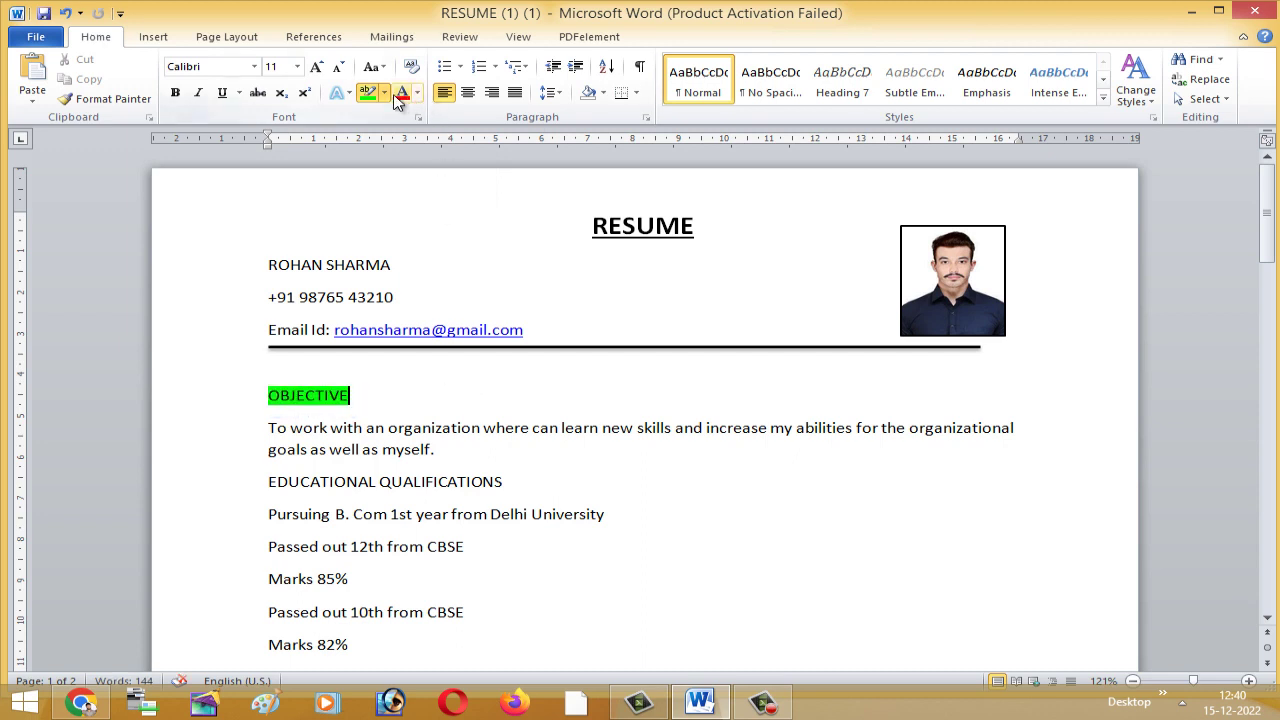
Remove the green highlight from OBJECTIVE and try peach, then light blue shading on it
{"action": "left_click", "coordinate": [603, 92]}
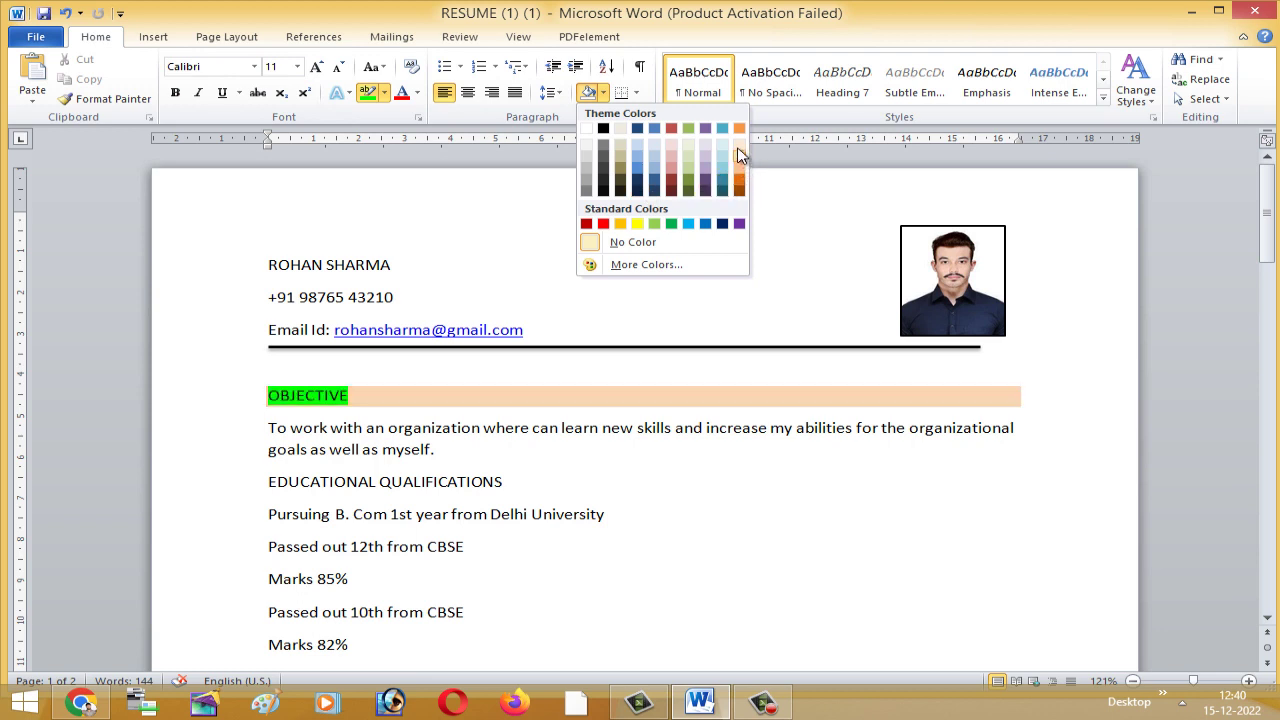
{"action": "left_click", "coordinate": [738, 144]}
{"action": "left_click_drag", "start_coordinate": [352, 397], "coordinate": [268, 397]}
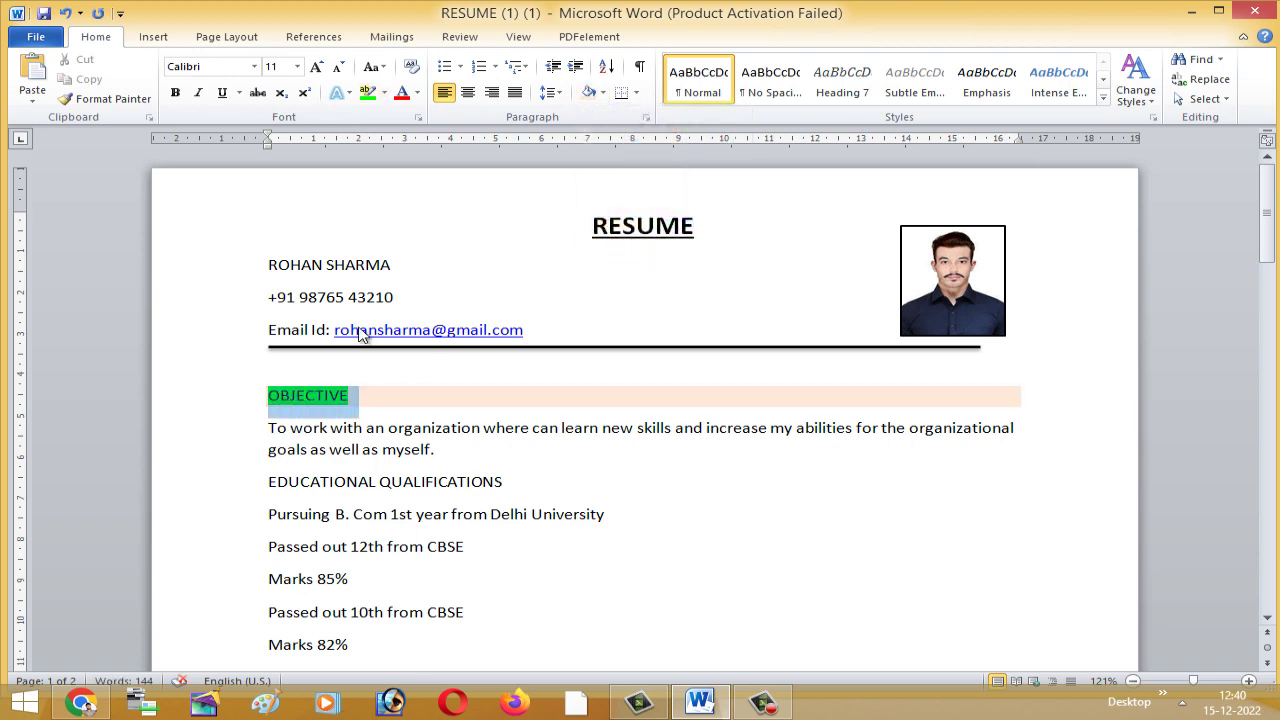
{"action": "left_click", "coordinate": [385, 93]}
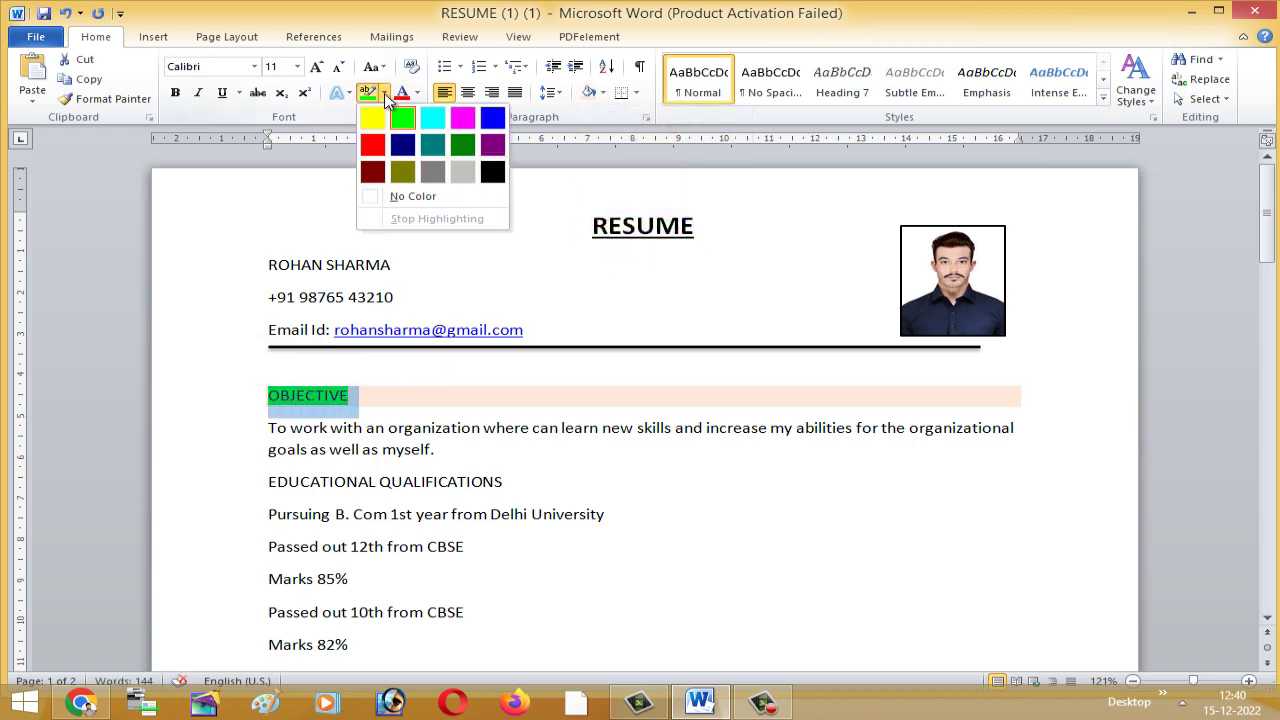
{"action": "left_click", "coordinate": [413, 196]}
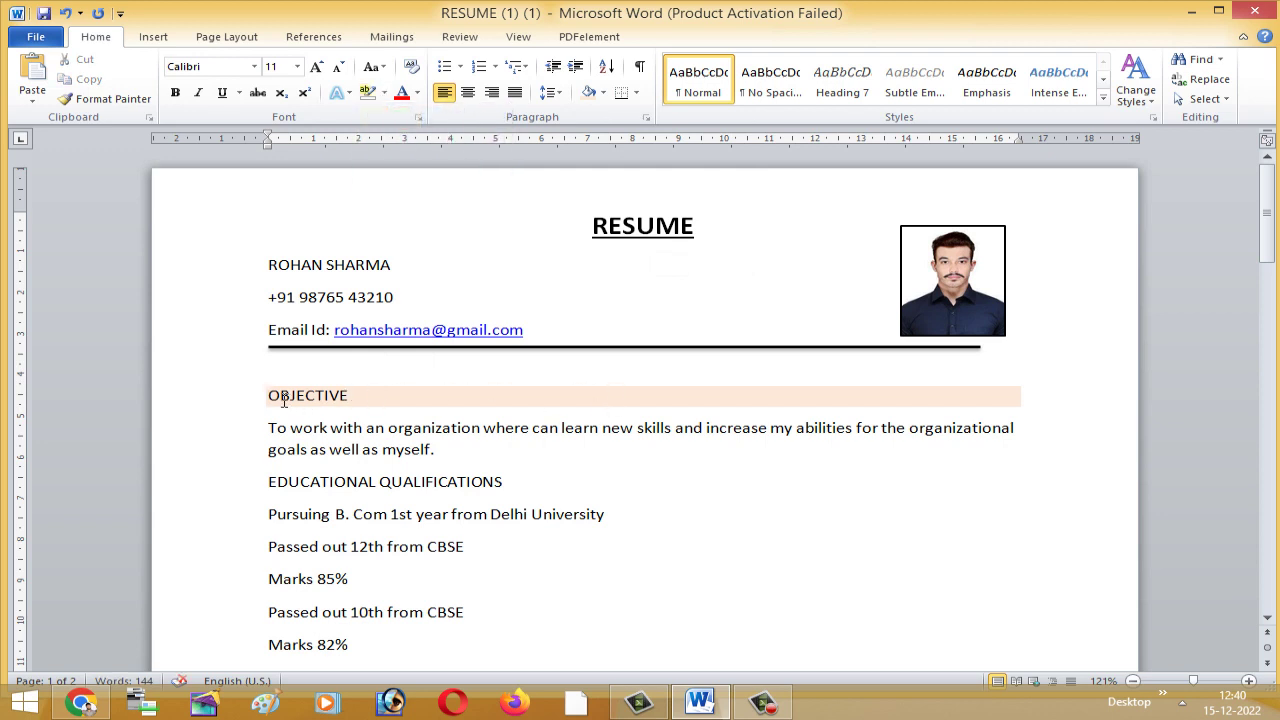
{"action": "left_click", "coordinate": [603, 92]}
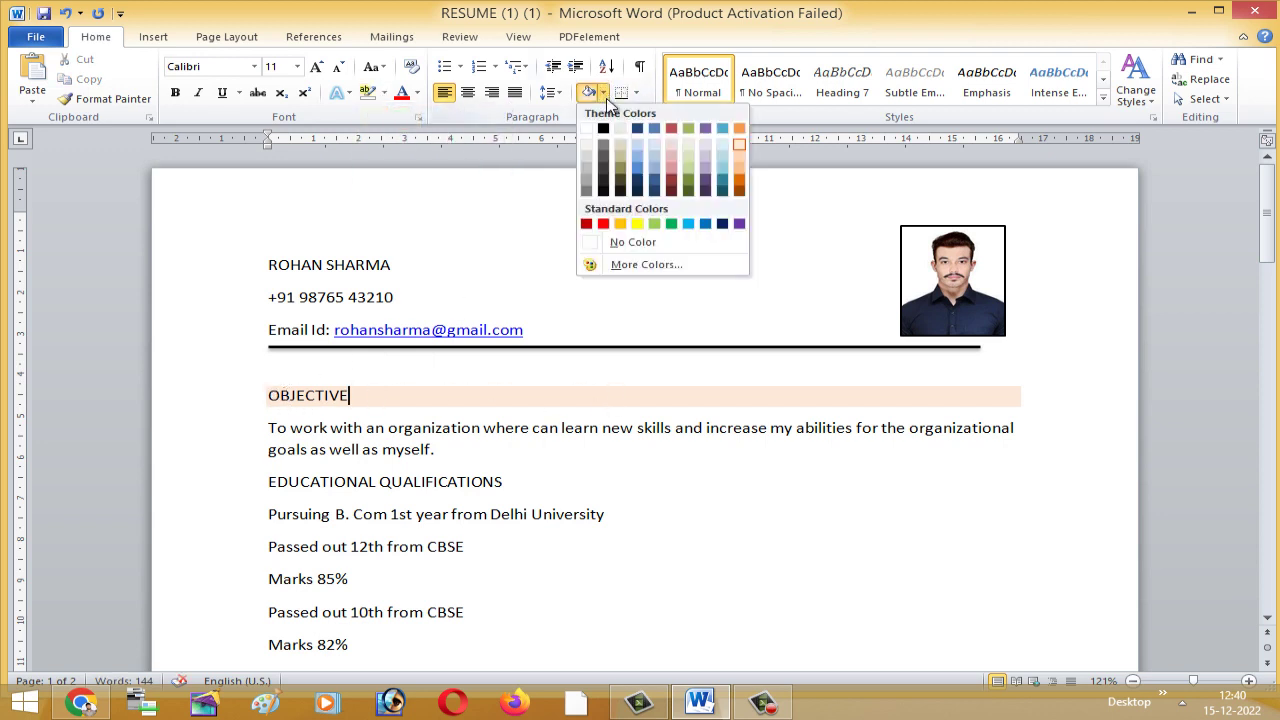
{"action": "left_click", "coordinate": [723, 168]}
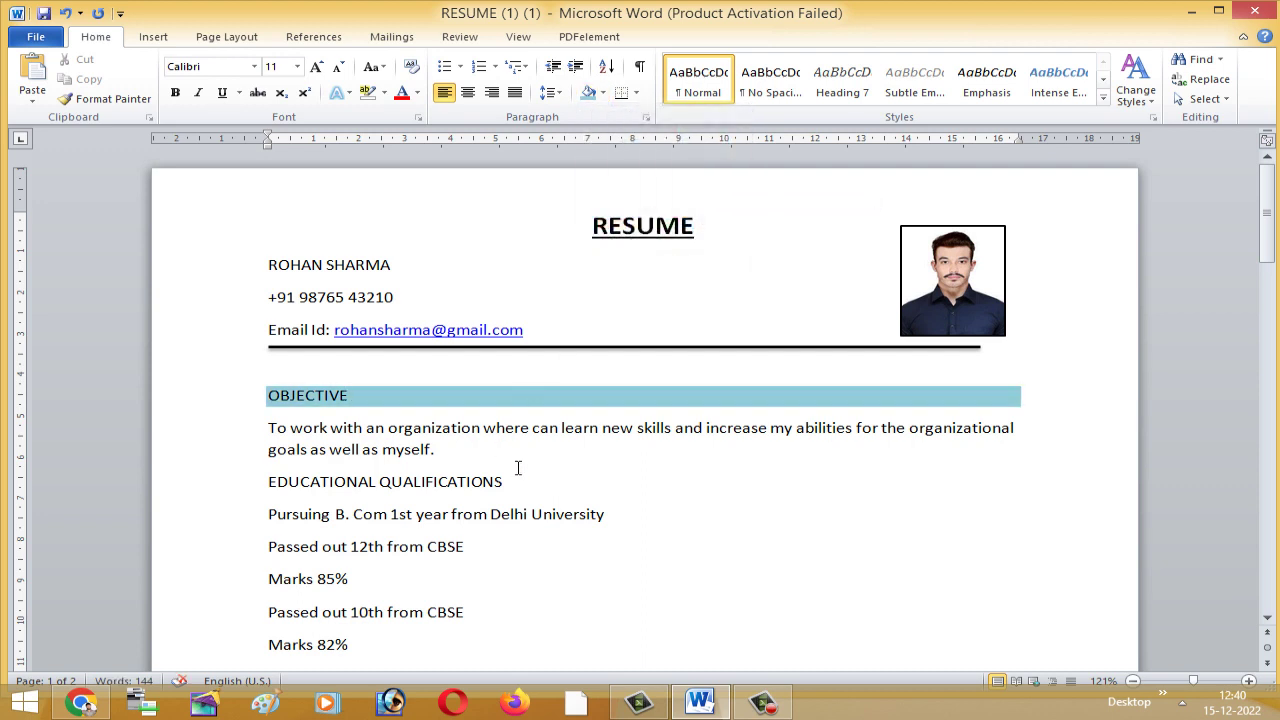
Shade the EDUCATIONAL QUALIFICATIONS and OBJECTIVE headings in matching peach orange
{"action": "scroll", "coordinate": [320, 455], "scroll_direction": "down", "scroll_amount": 2}
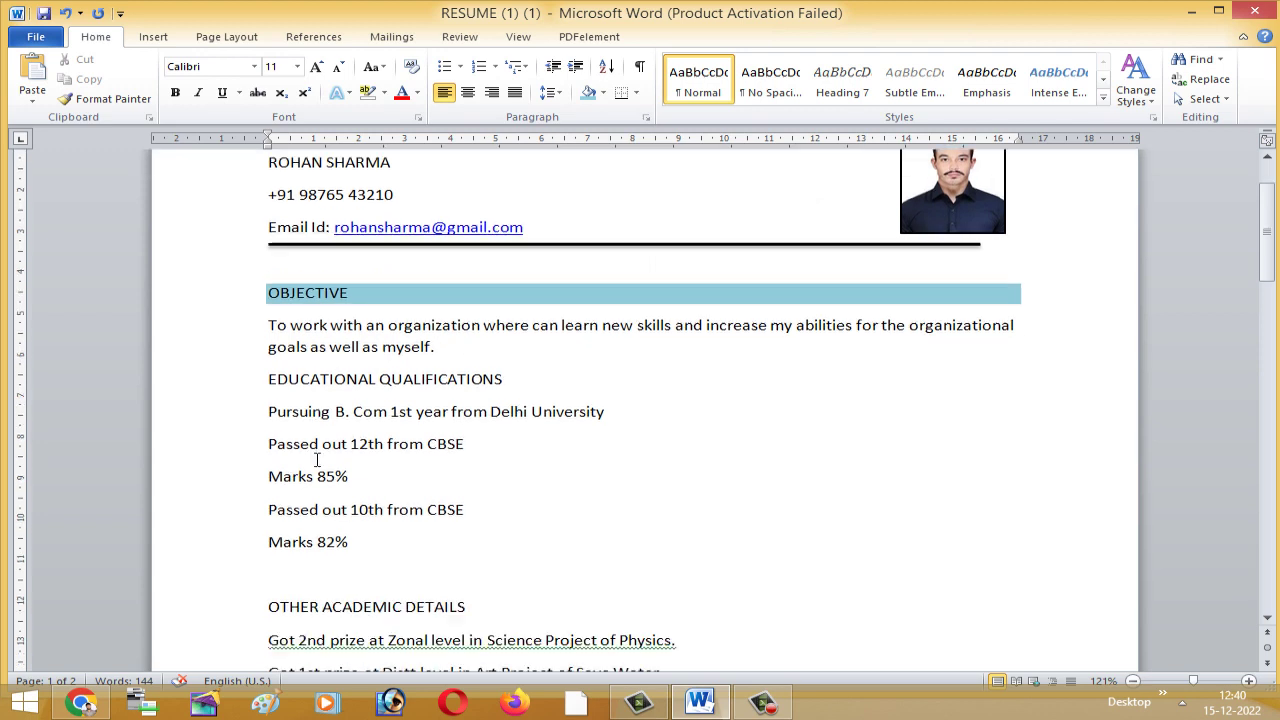
{"action": "left_click_drag", "start_coordinate": [268, 379], "coordinate": [508, 376]}
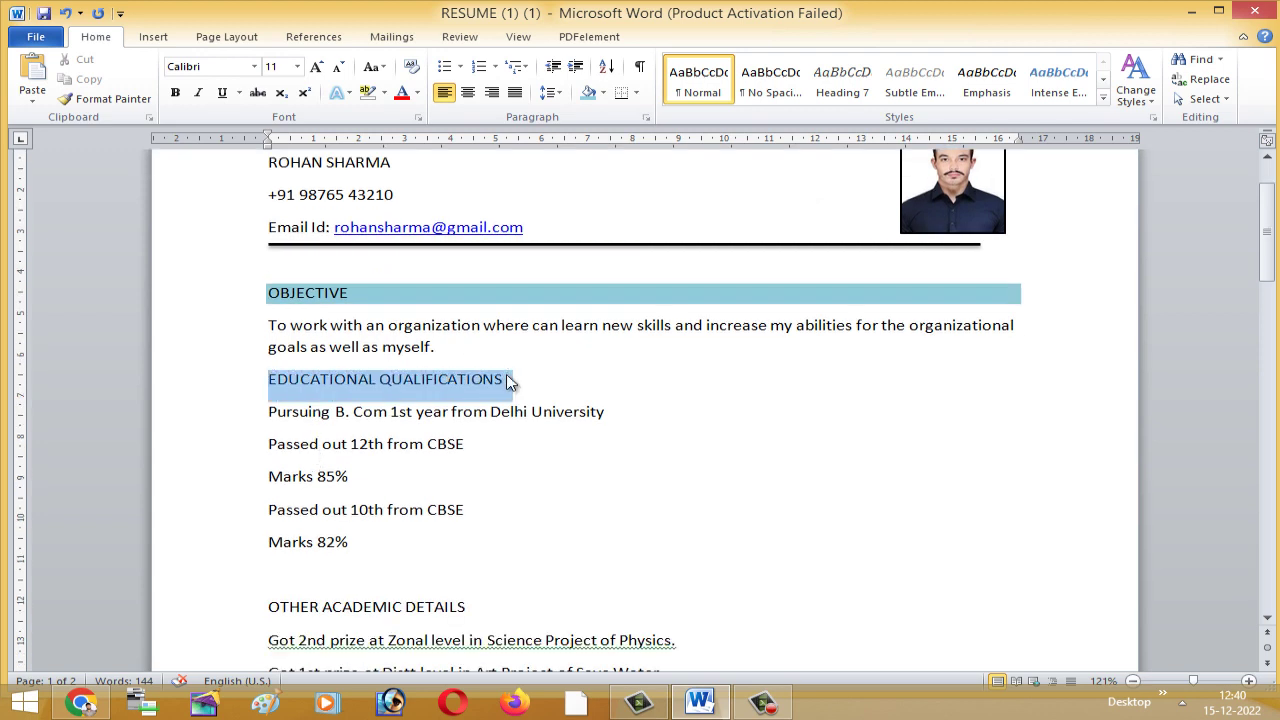
{"action": "left_click", "coordinate": [604, 93]}
{"action": "left_click", "coordinate": [739, 168]}
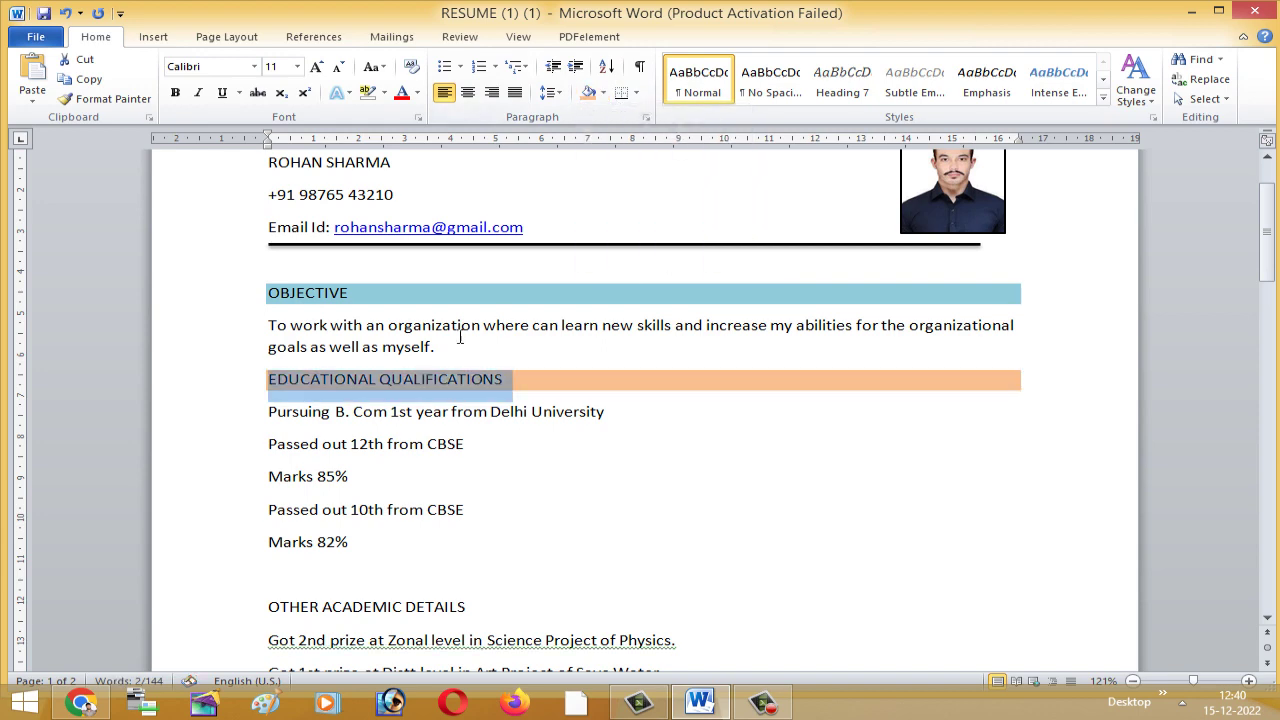
{"action": "left_click_drag", "start_coordinate": [268, 293], "coordinate": [928, 297]}
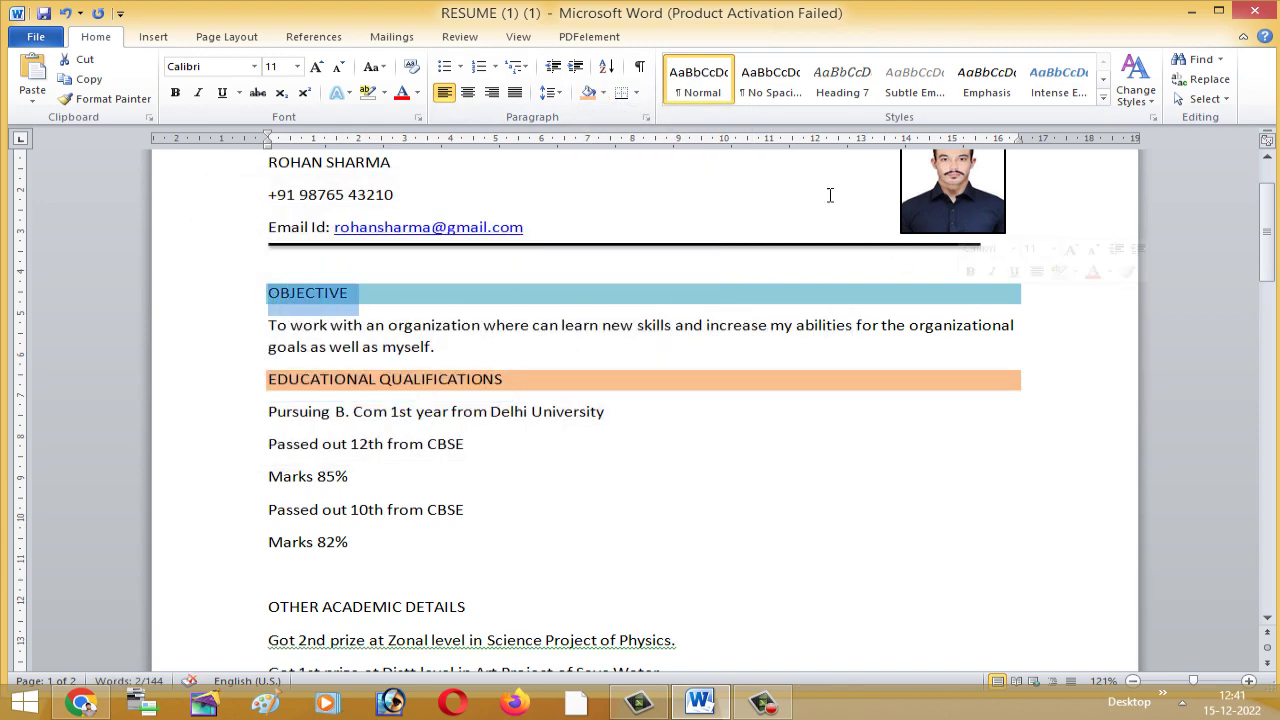
{"action": "left_click", "coordinate": [604, 93]}
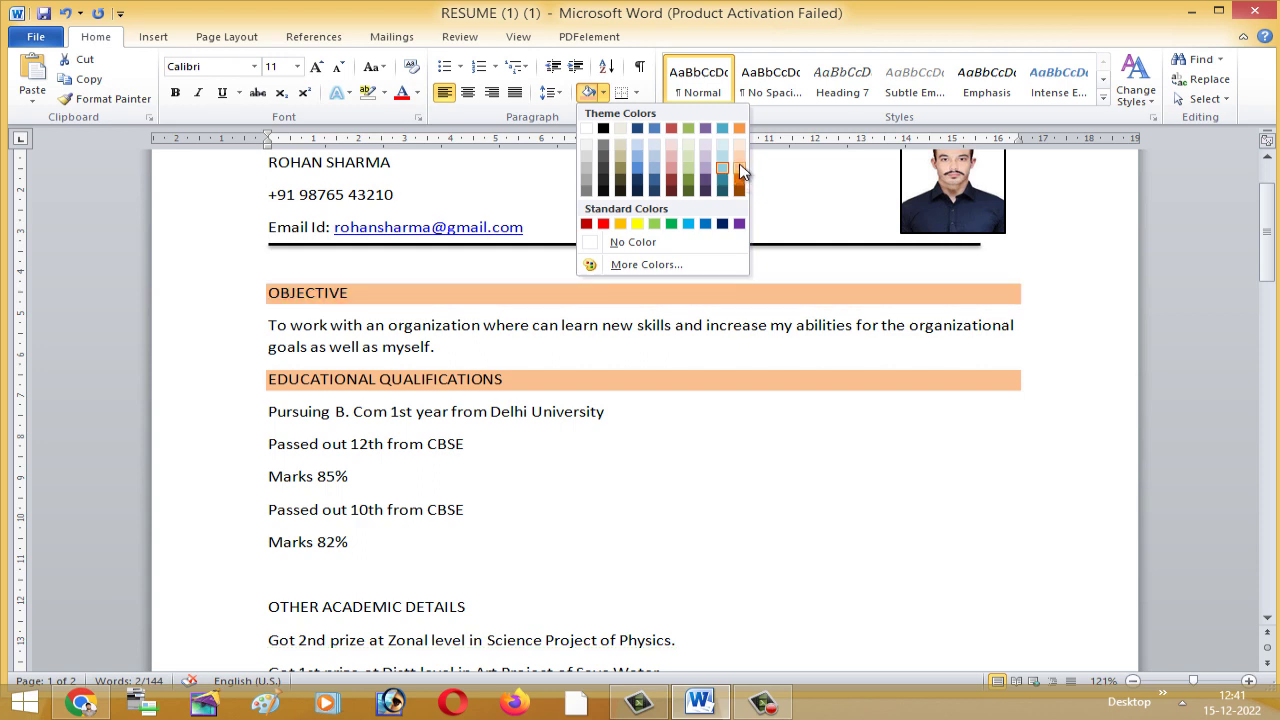
{"action": "left_click", "coordinate": [739, 163]}
{"action": "left_click", "coordinate": [669, 400]}
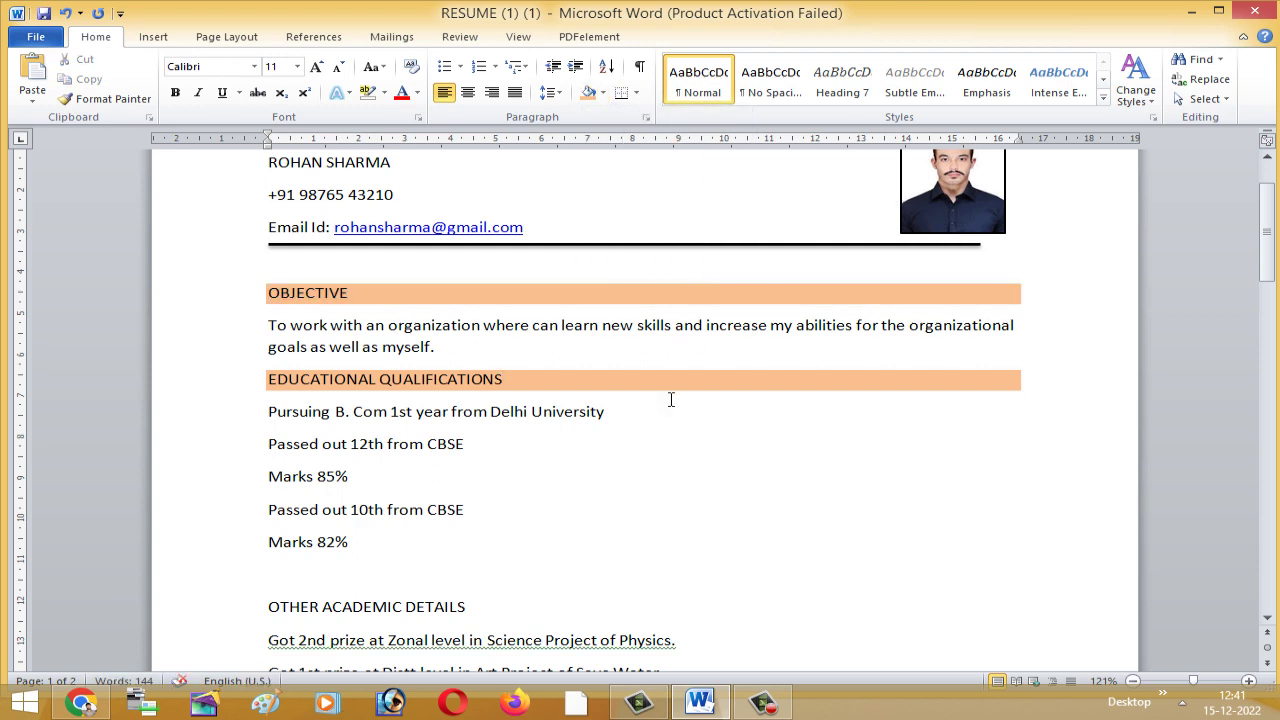
Shade the OTHER ACADEMIC DETAILS heading peach
{"action": "scroll", "coordinate": [671, 400], "scroll_direction": "down", "scroll_amount": 1}
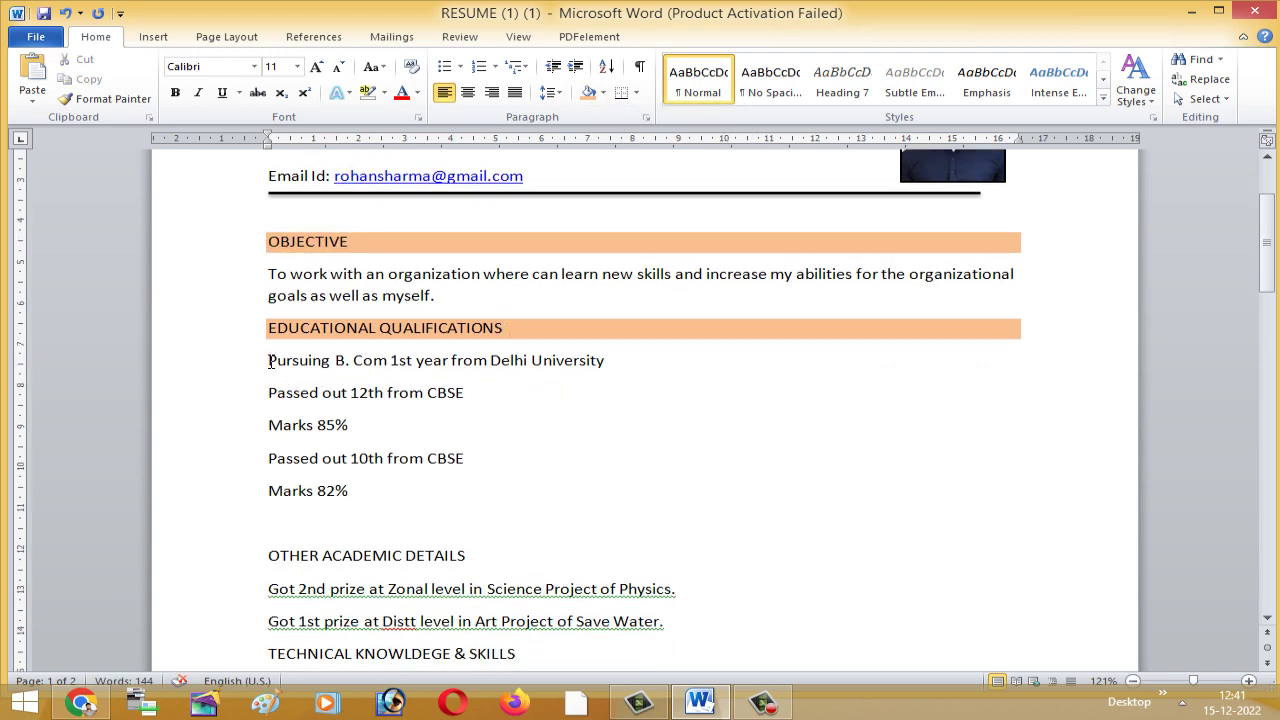
{"action": "left_click_drag", "start_coordinate": [281, 361], "coordinate": [352, 361]}
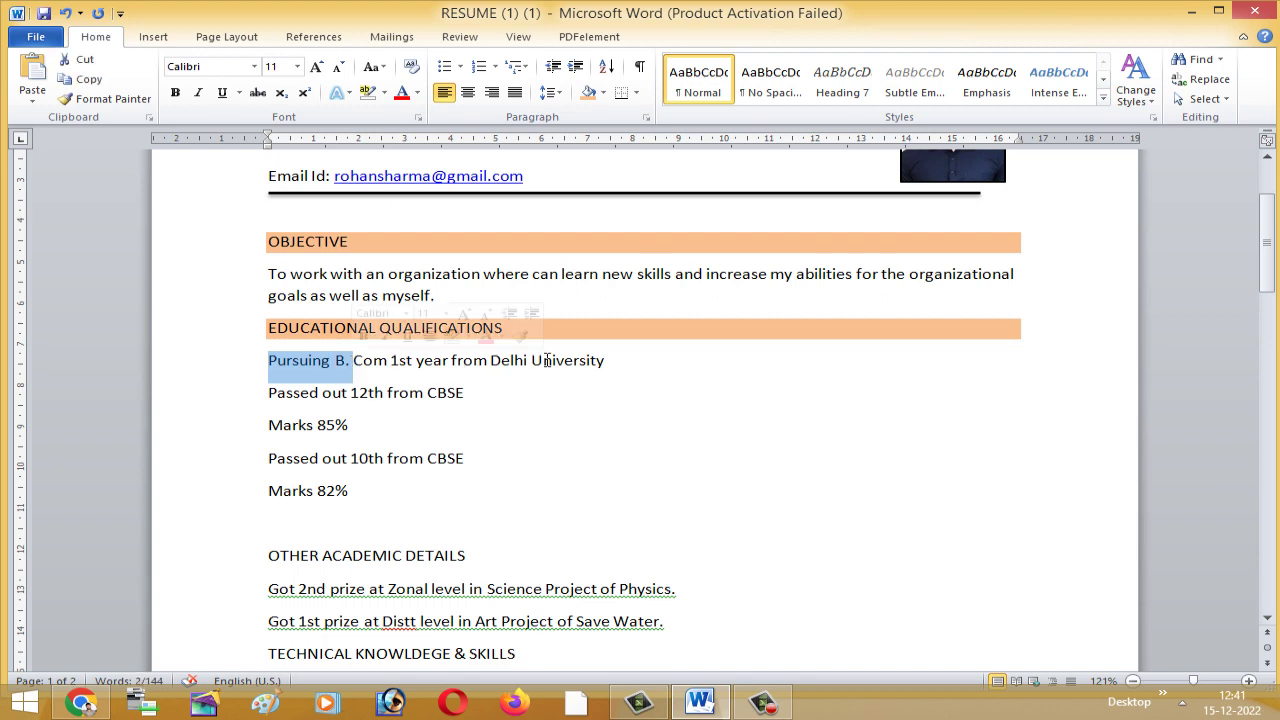
{"action": "left_click", "coordinate": [607, 360]}
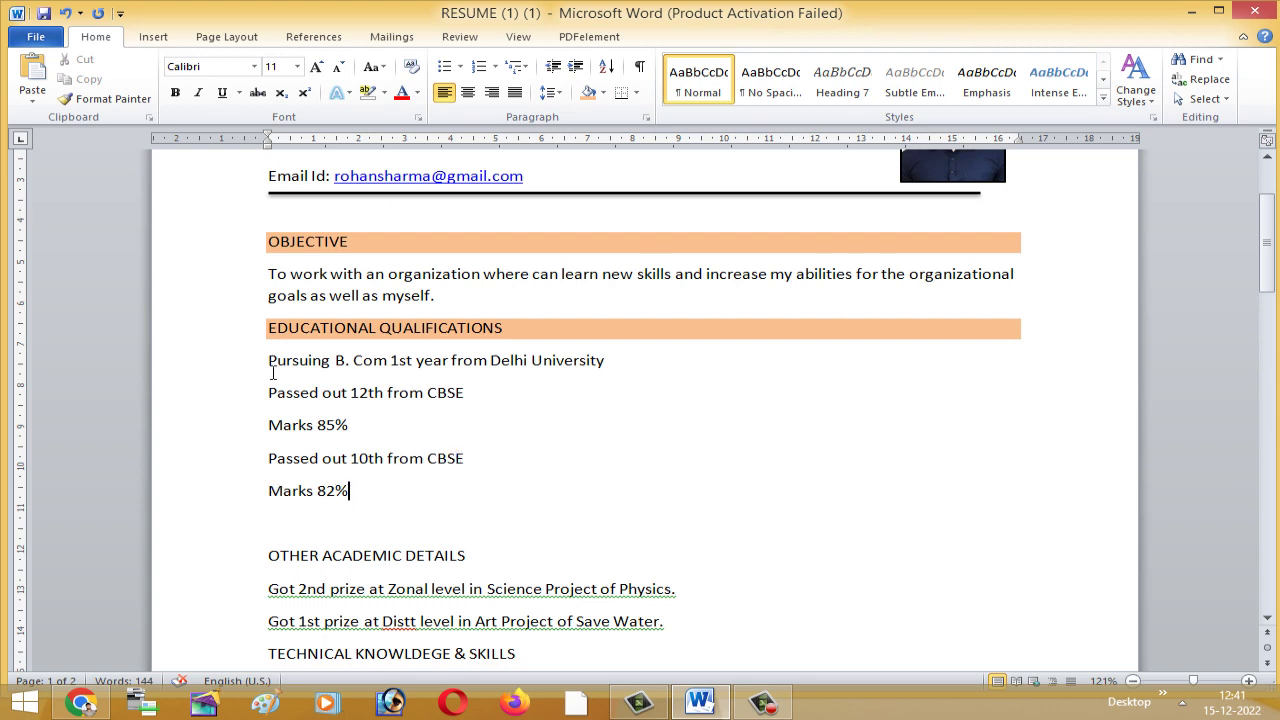
{"action": "left_click_drag", "start_coordinate": [268, 360], "coordinate": [346, 495]}
{"action": "left_click", "coordinate": [394, 500]}
{"action": "scroll", "coordinate": [300, 470], "scroll_direction": "down", "scroll_amount": 2}
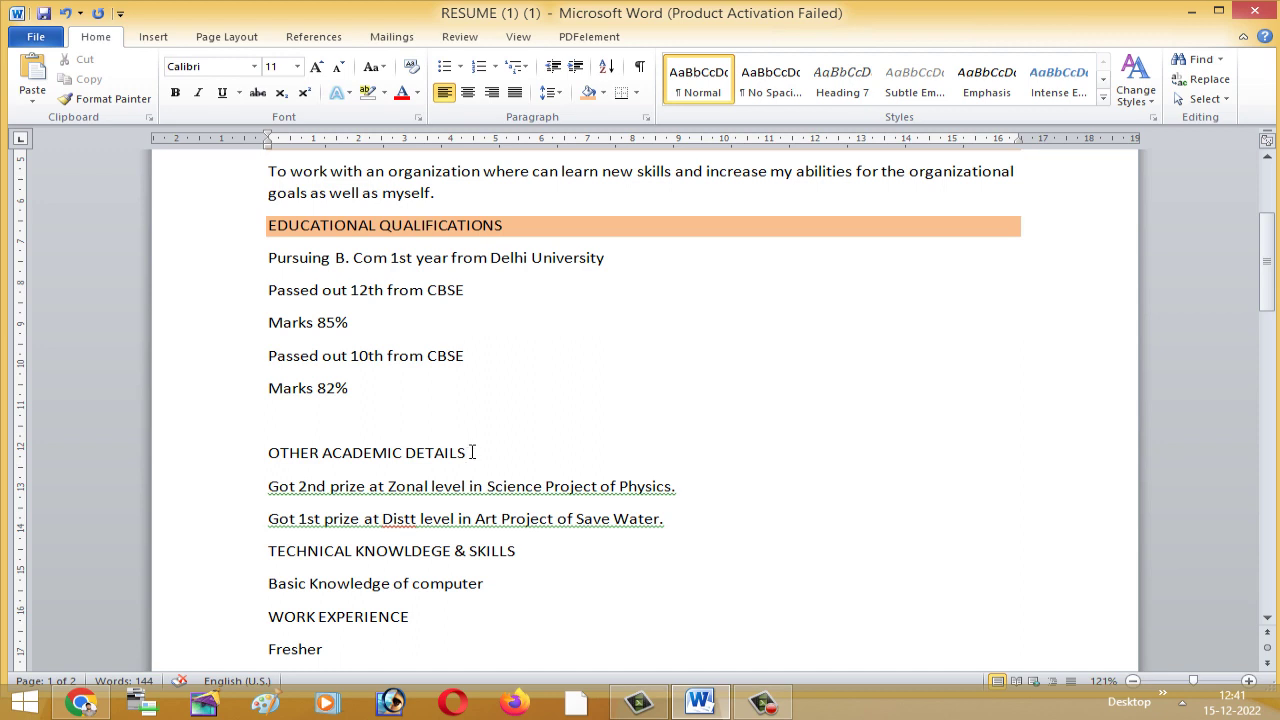
{"action": "left_click", "coordinate": [603, 92]}
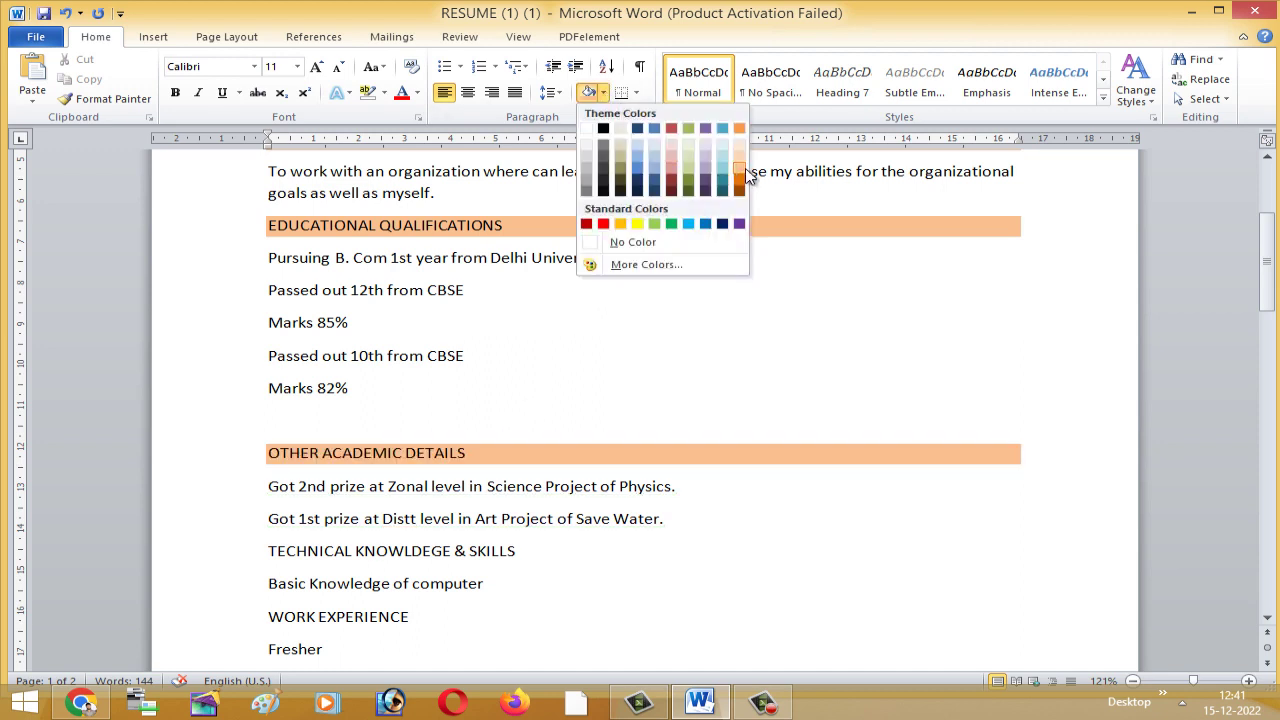
{"action": "left_click", "coordinate": [482, 455]}
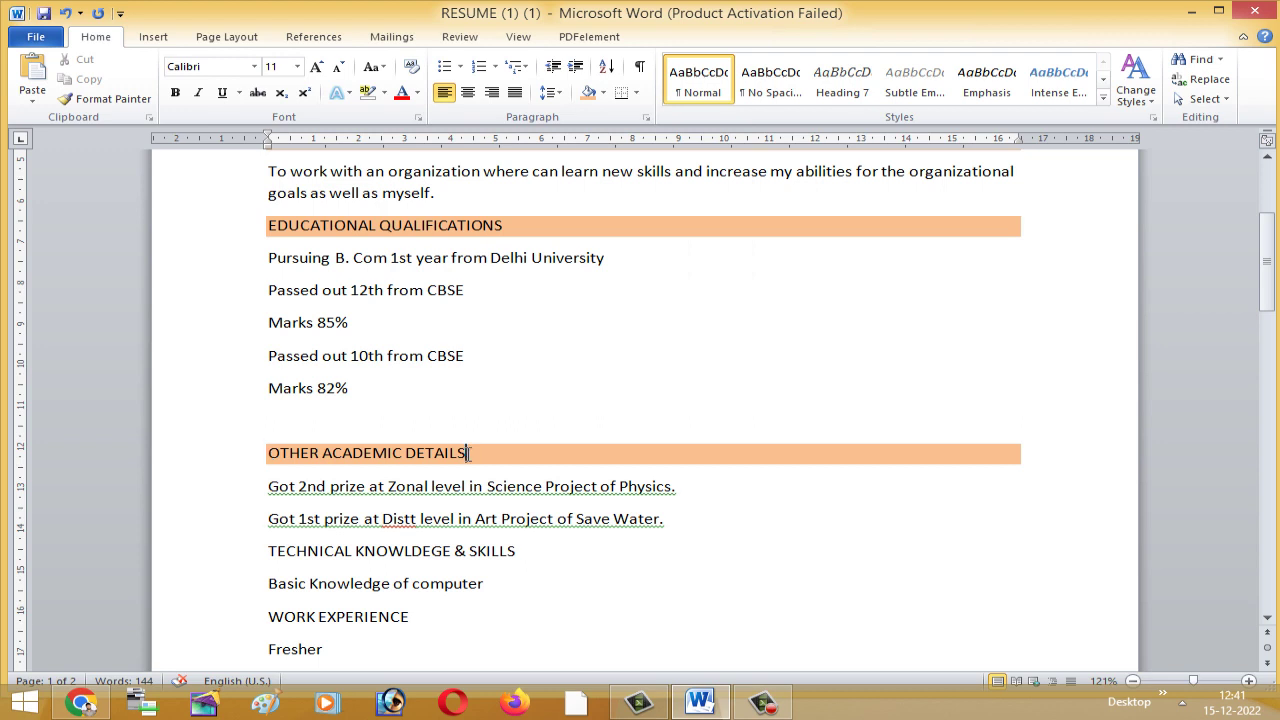
{"action": "scroll", "coordinate": [468, 454], "scroll_direction": "up", "scroll_amount": 3}
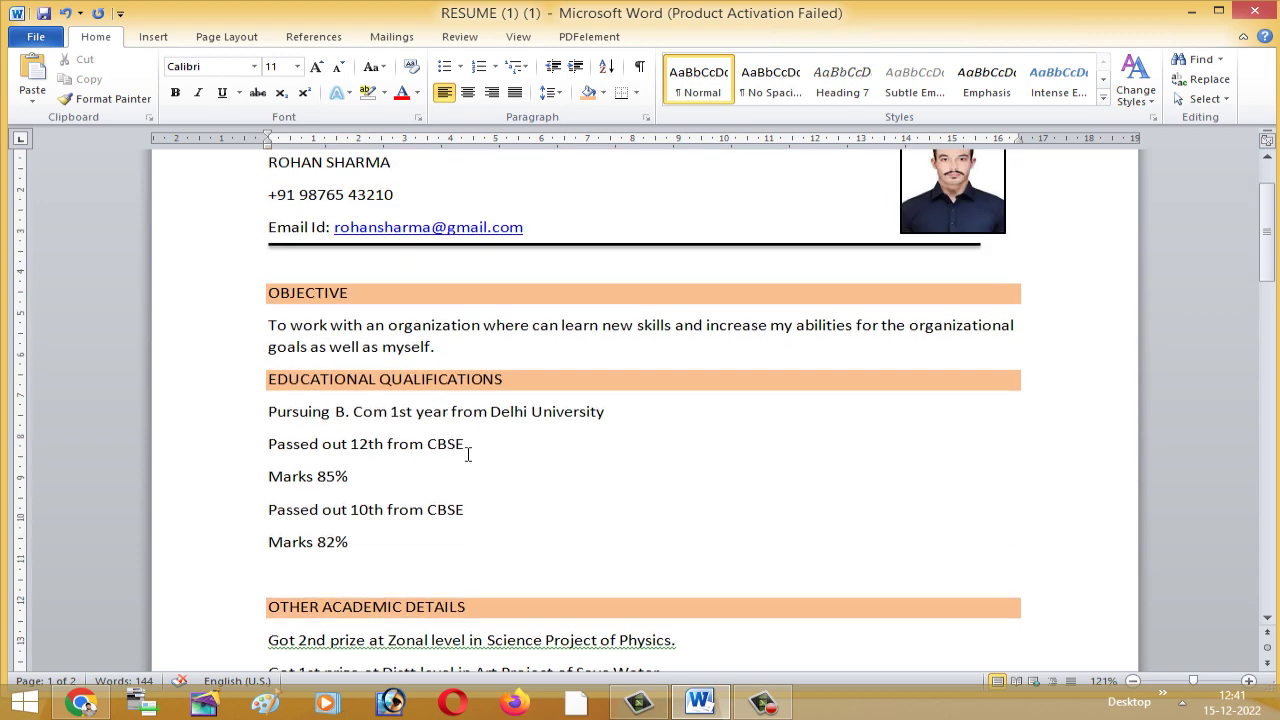
{"action": "scroll", "coordinate": [466, 449], "scroll_direction": "up", "scroll_amount": 2}
{"action": "scroll", "coordinate": [549, 543], "scroll_direction": "down", "scroll_amount": 1}
Give the five education detail lines diamond bullets from the Bullet Library
{"action": "scroll", "coordinate": [527, 532], "scroll_direction": "down", "scroll_amount": 2}
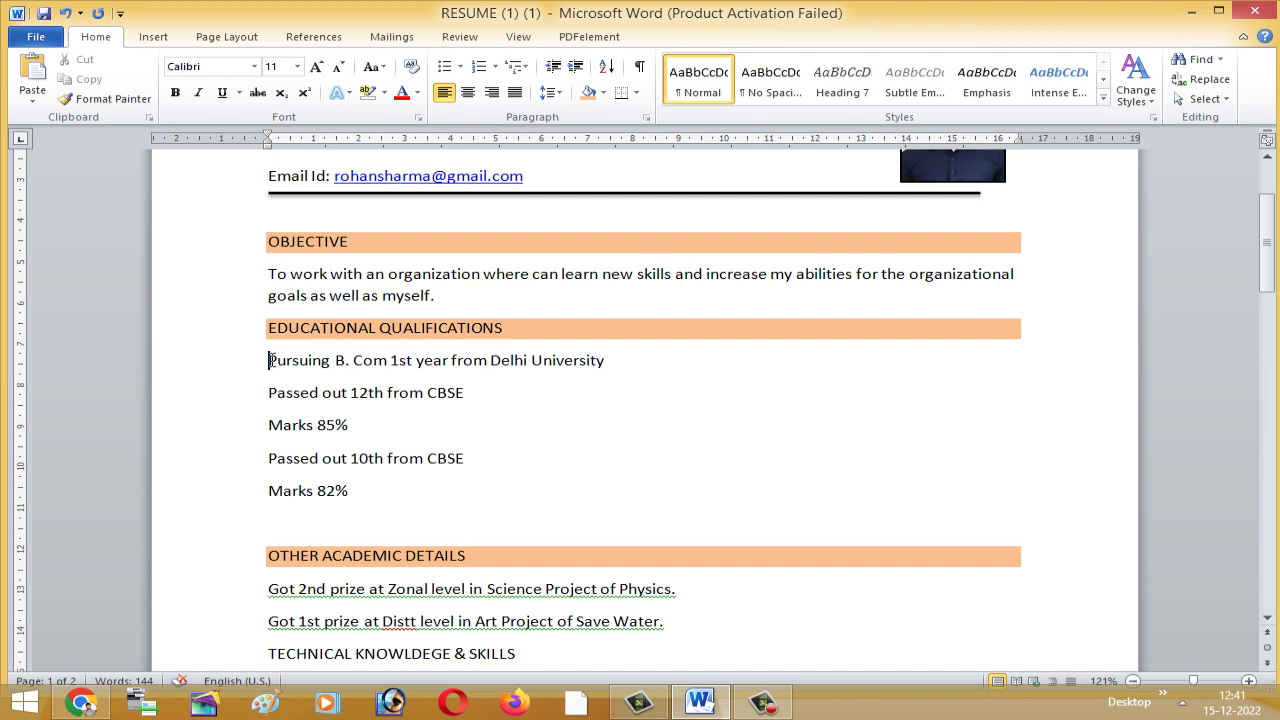
{"action": "left_click_drag", "start_coordinate": [270, 360], "coordinate": [398, 500]}
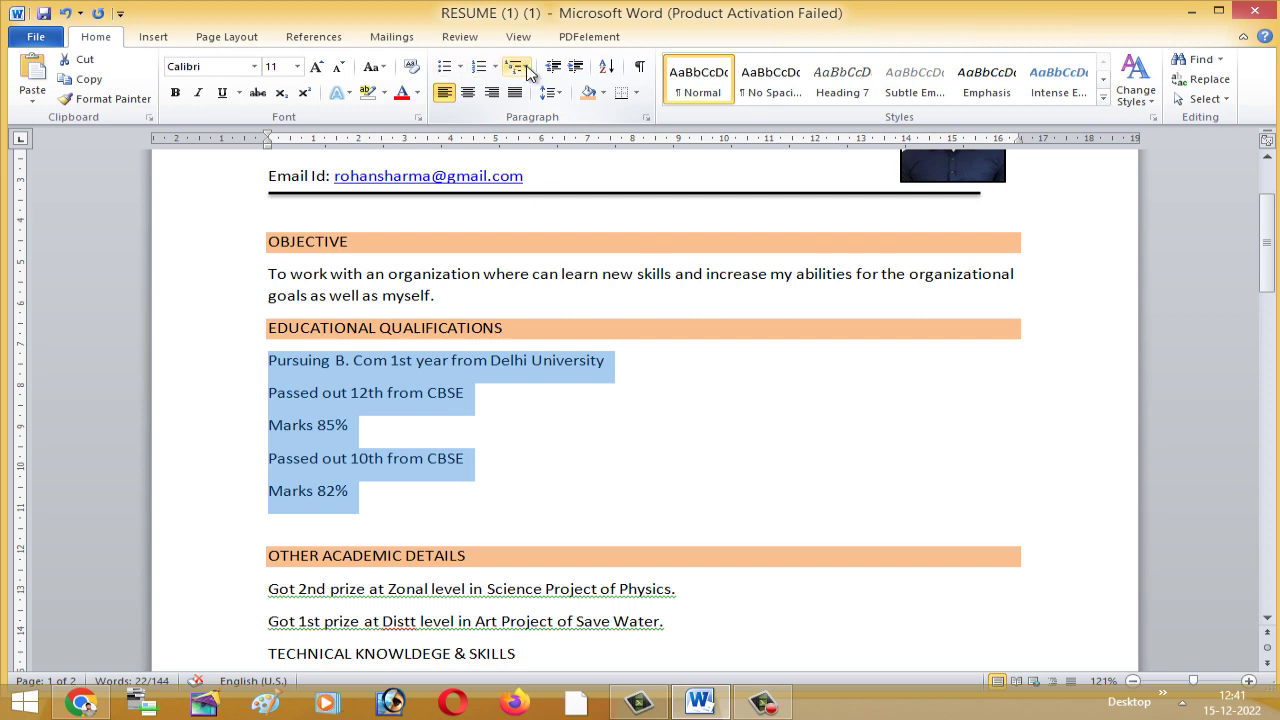
{"action": "left_click", "coordinate": [518, 66]}
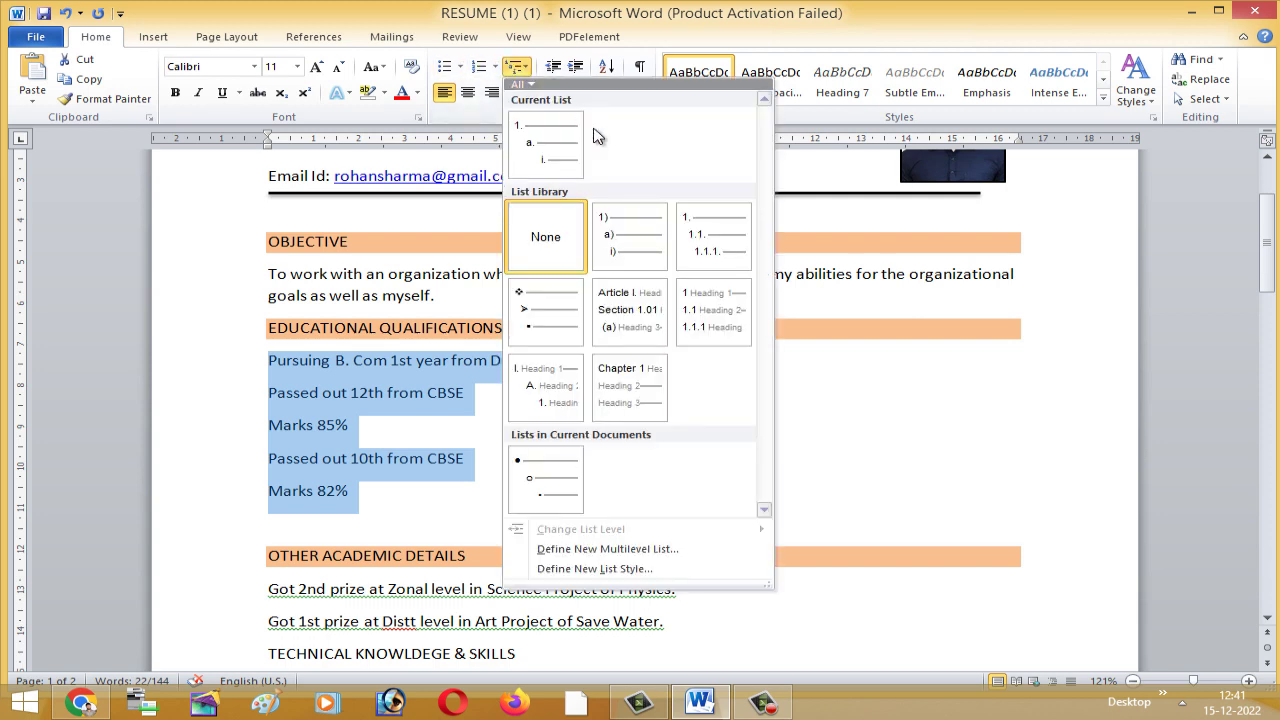
{"action": "left_click", "coordinate": [495, 67]}
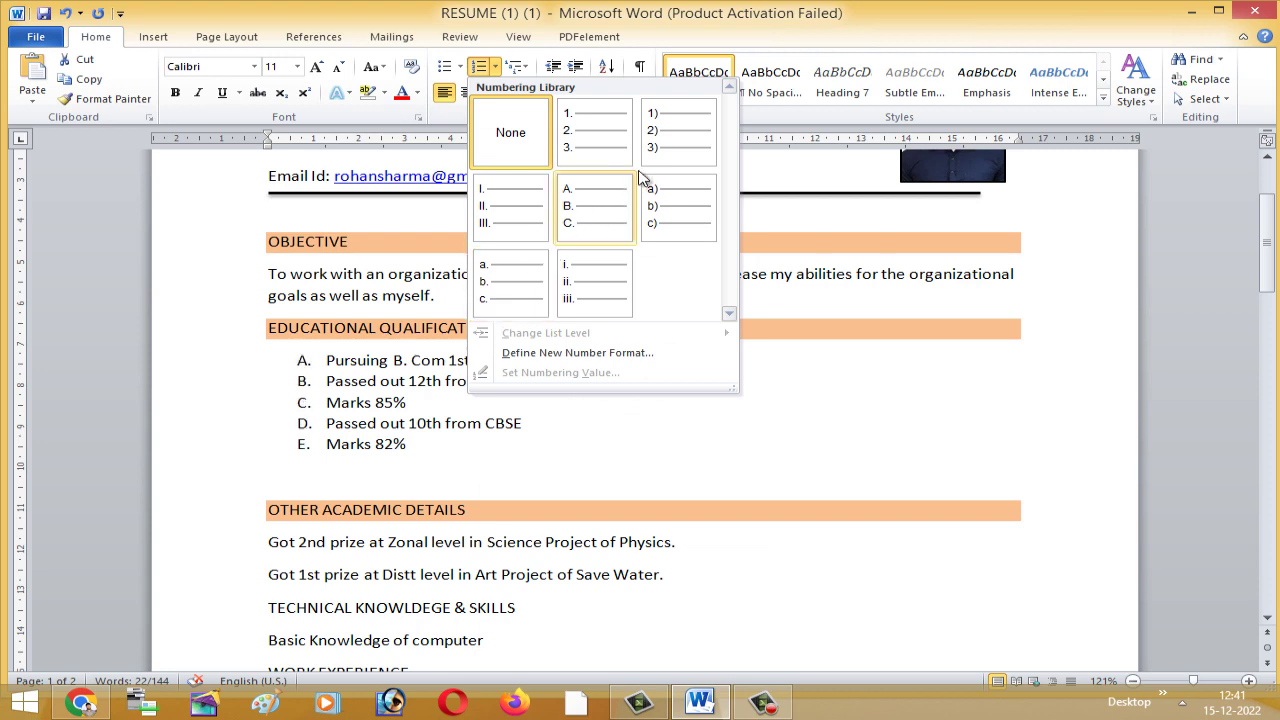
{"action": "left_click", "coordinate": [461, 66]}
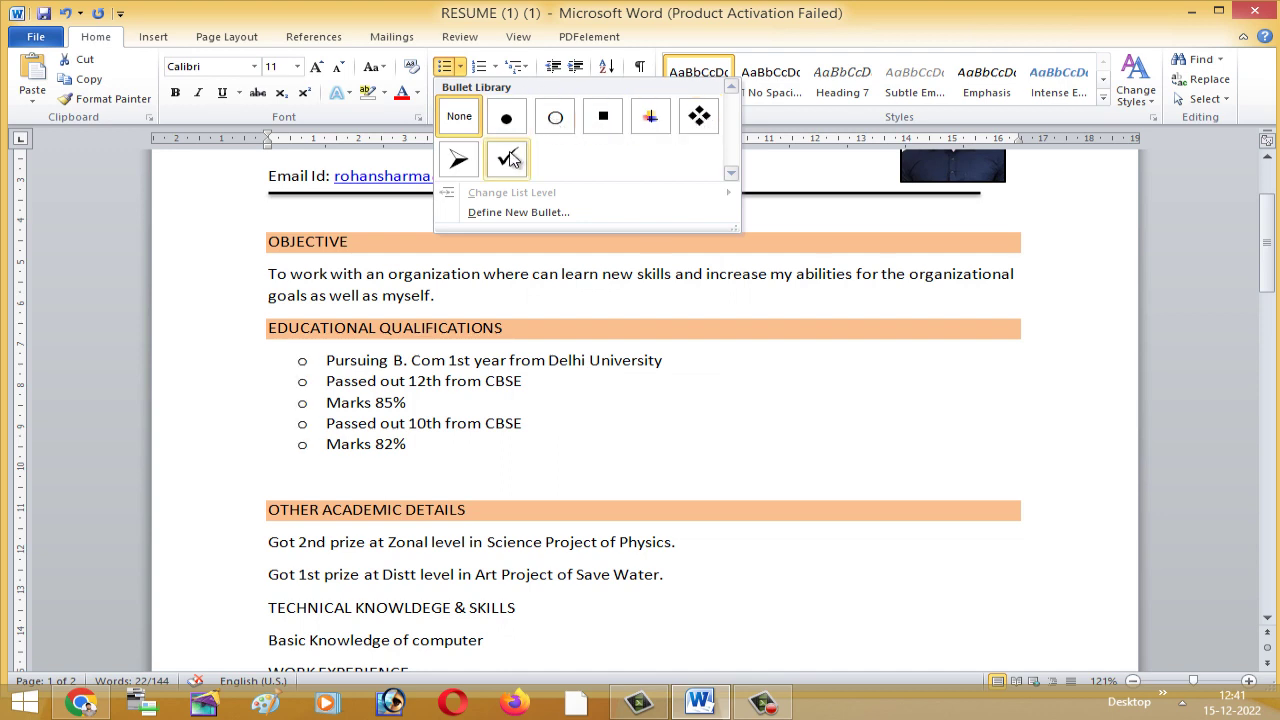
{"action": "left_click", "coordinate": [702, 118]}
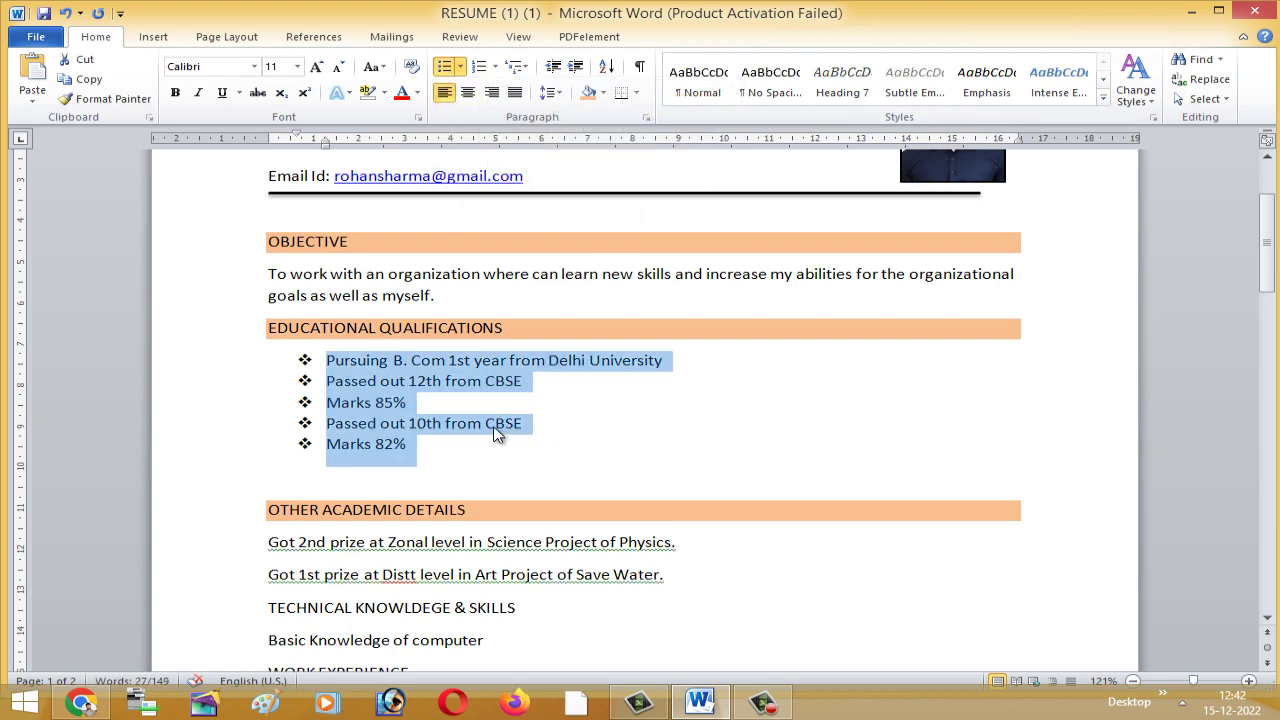
{"action": "scroll", "coordinate": [494, 425], "scroll_direction": "down", "scroll_amount": 1}
{"action": "scroll", "coordinate": [480, 435], "scroll_direction": "down", "scroll_amount": 1}
{"action": "left_click", "coordinate": [310, 410]}
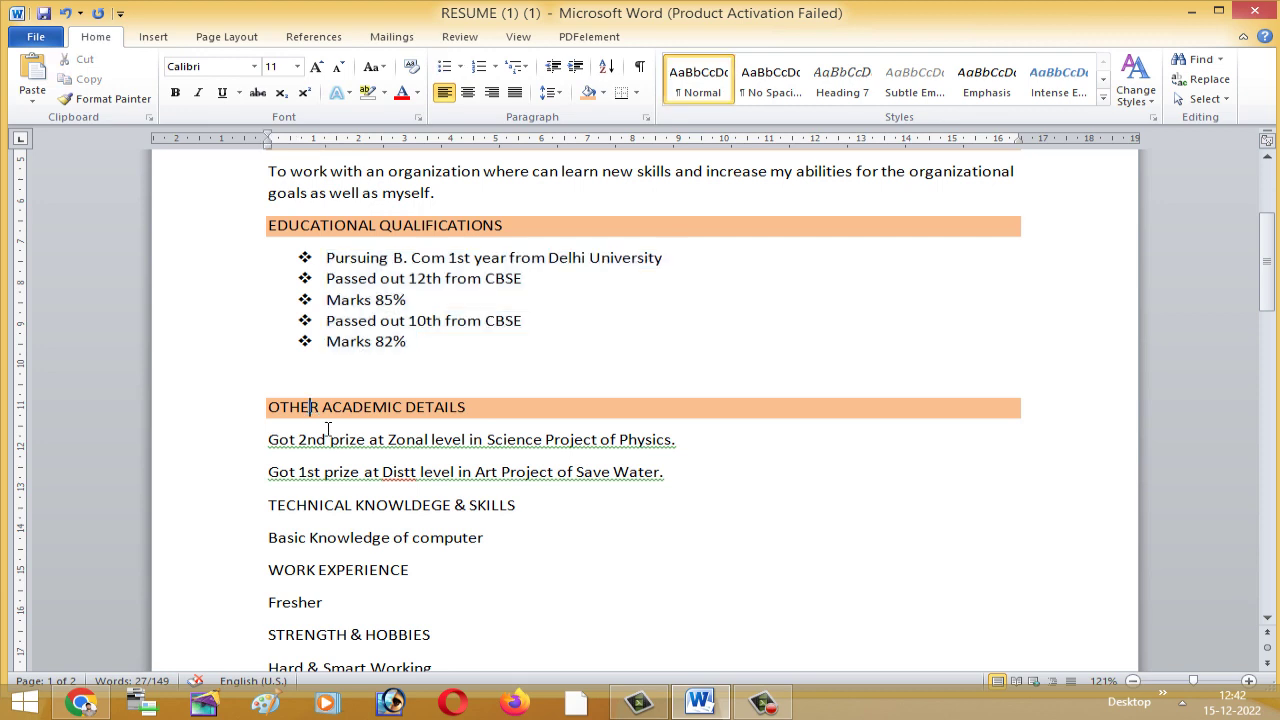
Give the two prize lines under OTHER ACADEMIC DETAILS diamond bullets
{"action": "mouse_move", "coordinate": [270, 440]}
{"action": "left_mouse_down"}
{"action": "mouse_move", "coordinate": [437, 474]}
{"action": "mouse_move", "coordinate": [677, 482]}
{"action": "left_mouse_up"}
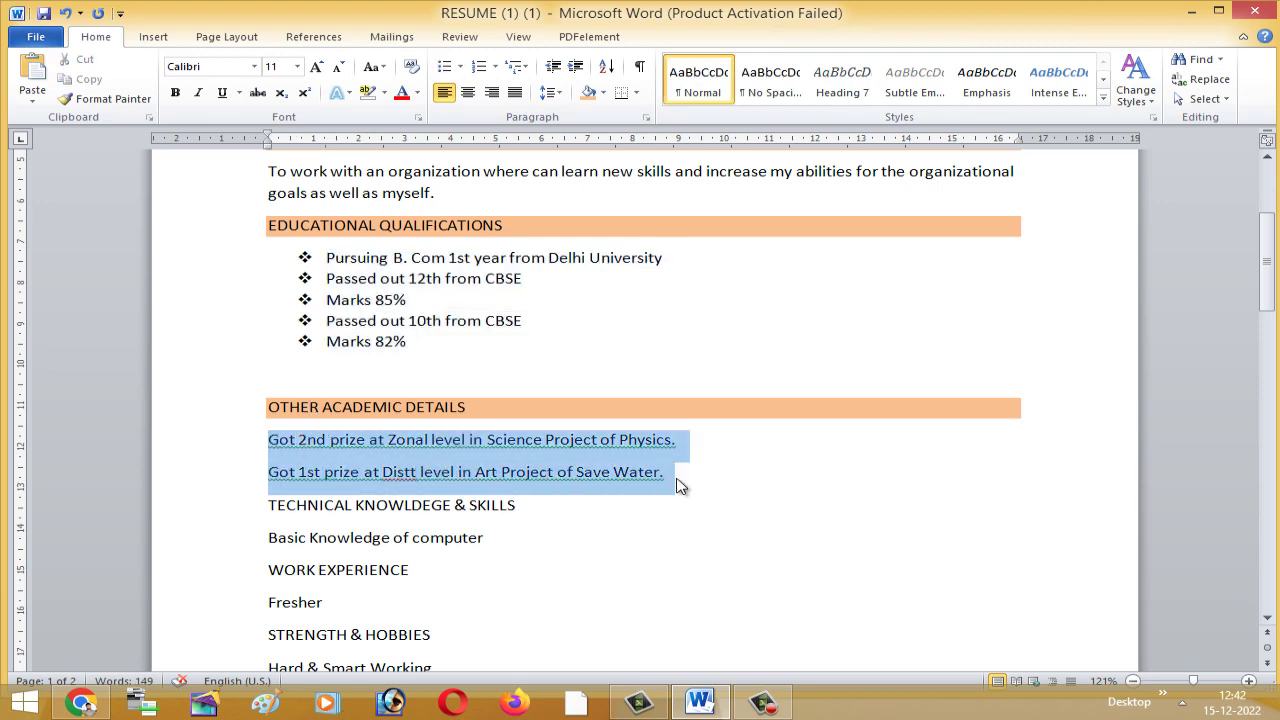
{"action": "left_click", "coordinate": [459, 66]}
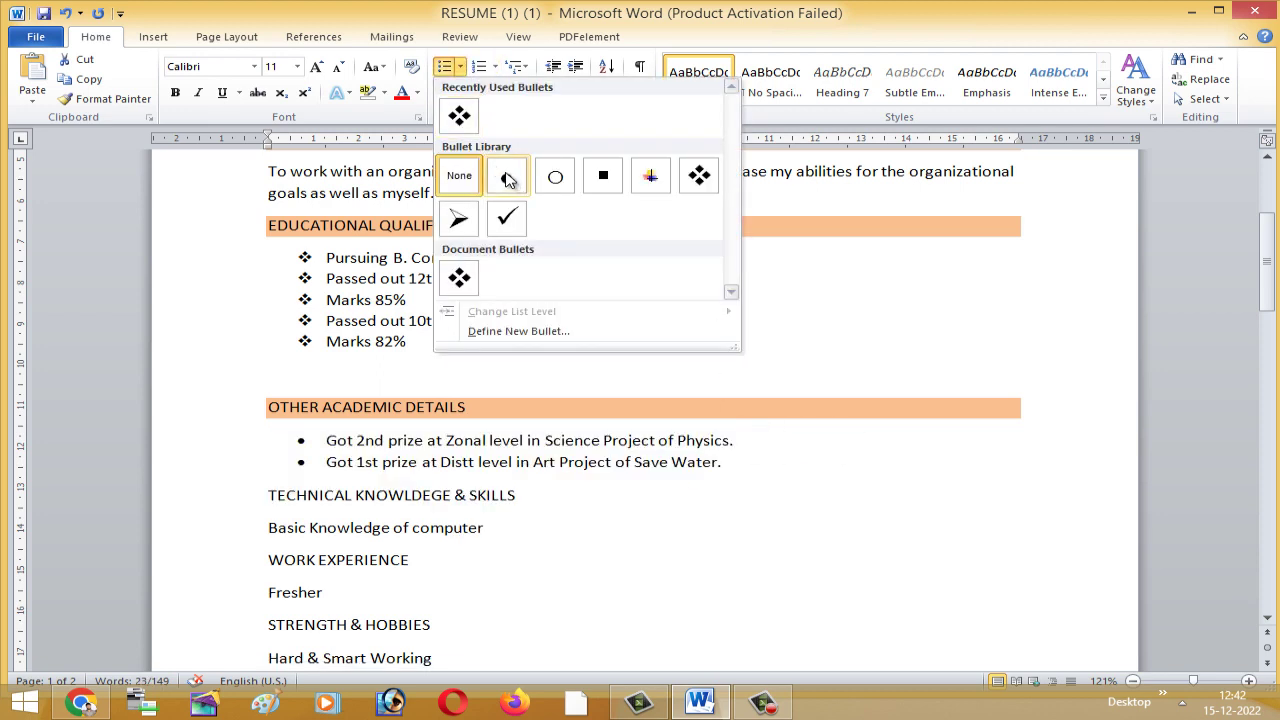
{"action": "left_click", "coordinate": [459, 116]}
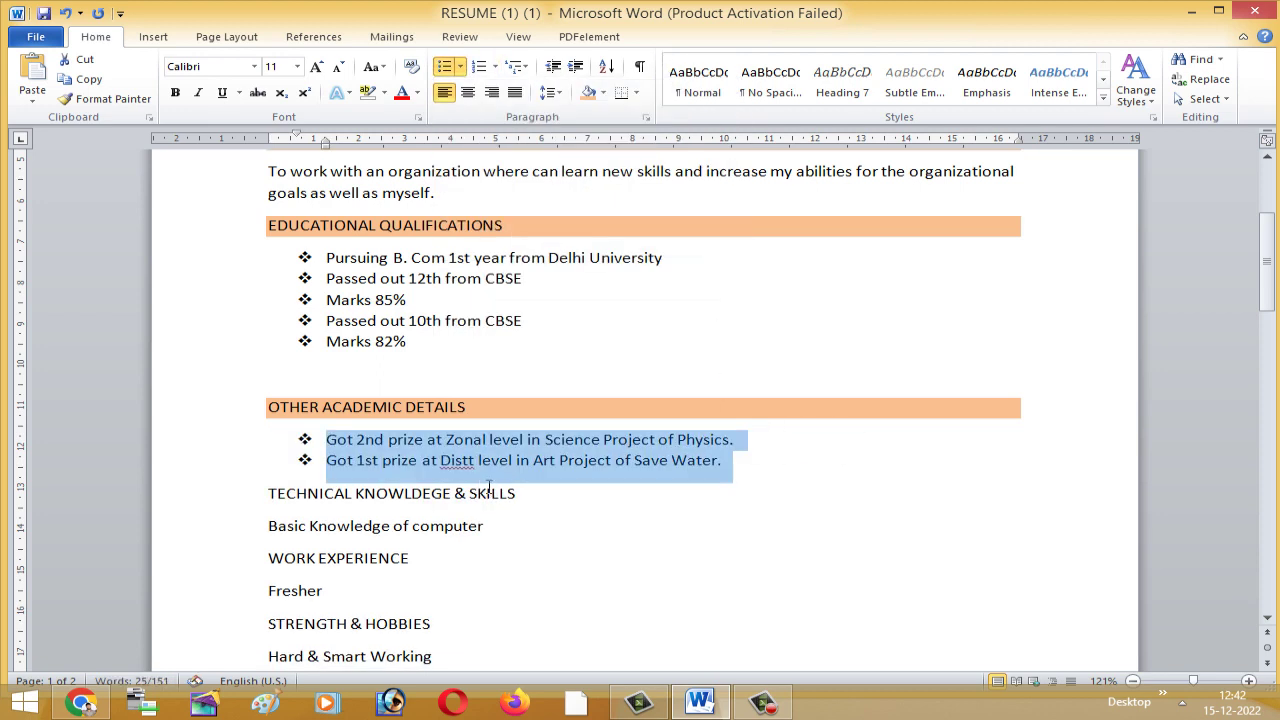
{"action": "scroll", "coordinate": [508, 496], "scroll_direction": "down", "scroll_amount": 1}
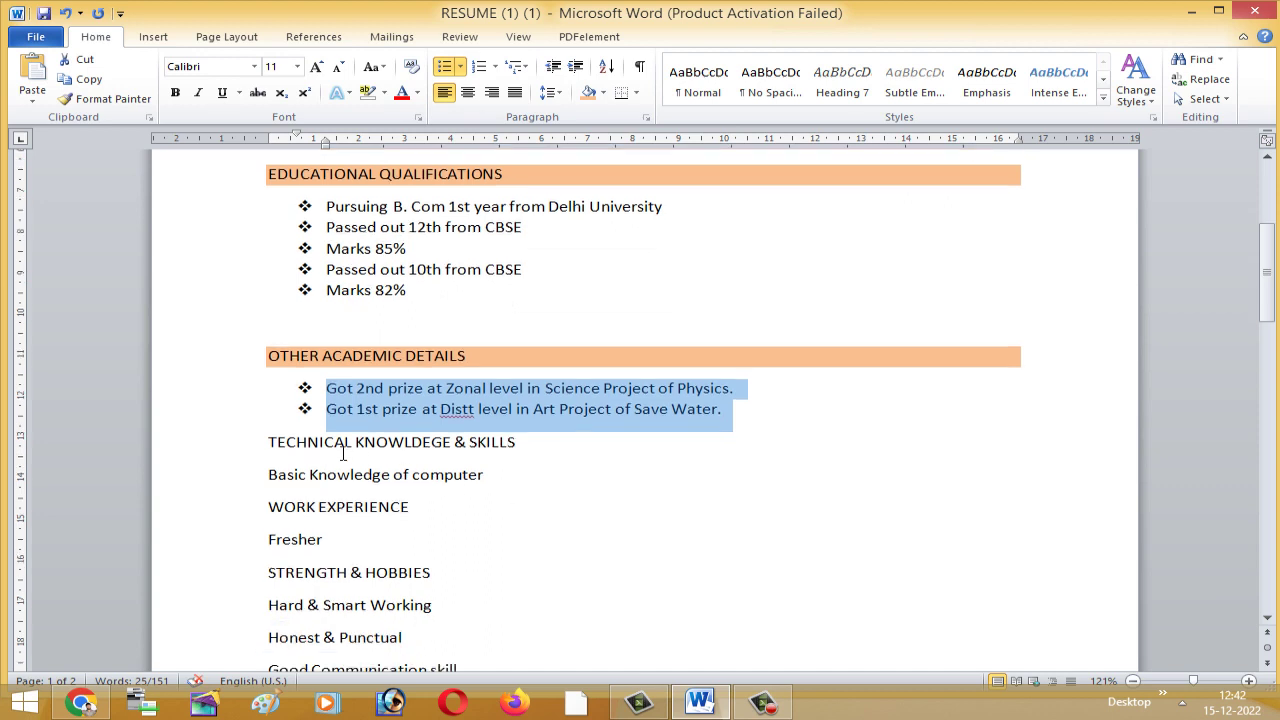
{"action": "left_click_drag", "start_coordinate": [266, 442], "coordinate": [528, 443]}
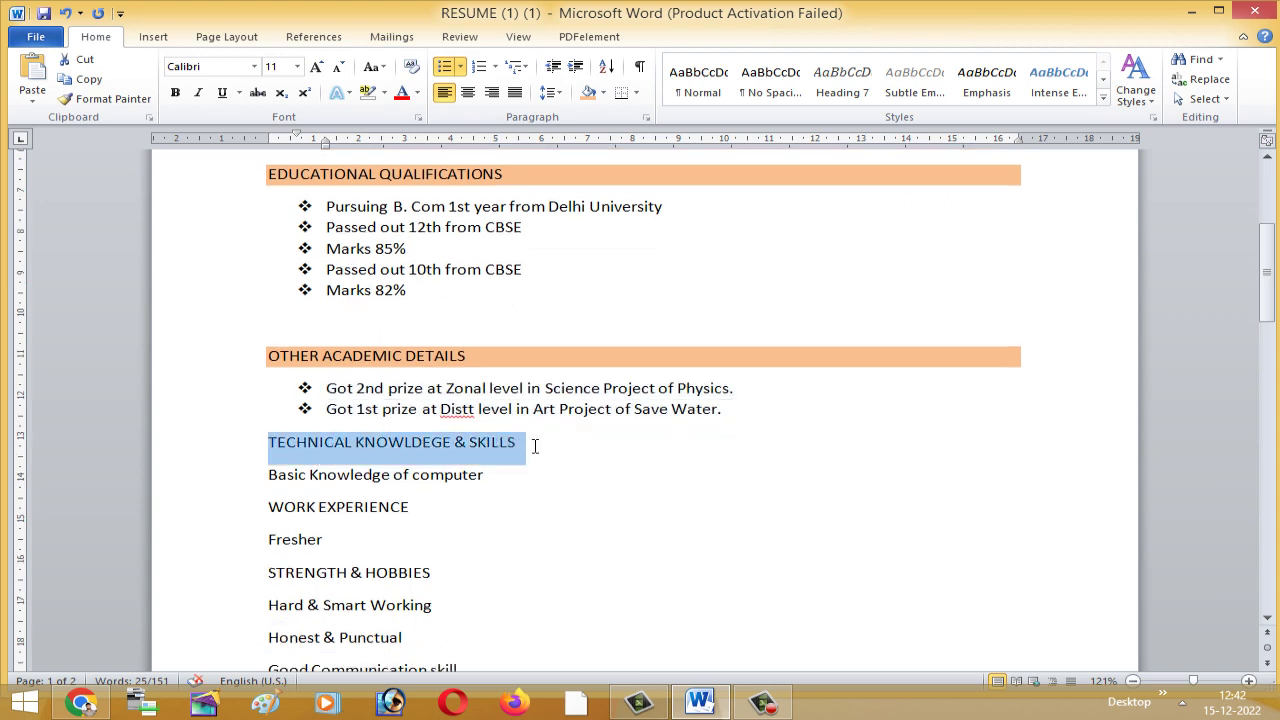
Shade TECHNICAL KNOWLDEGE & SKILLS peach and diamond-bullet the Basic Knowledge of computer line
{"action": "left_click", "coordinate": [604, 100]}
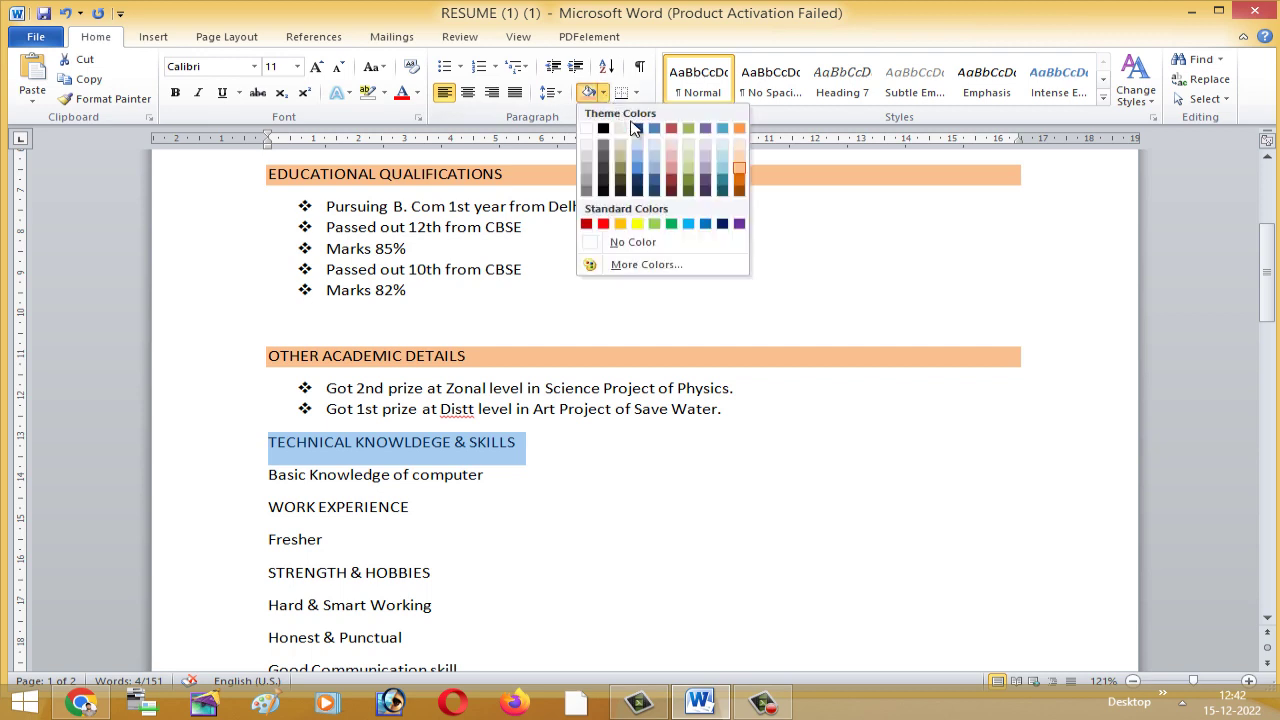
{"action": "left_click", "coordinate": [741, 168]}
{"action": "left_click", "coordinate": [648, 457]}
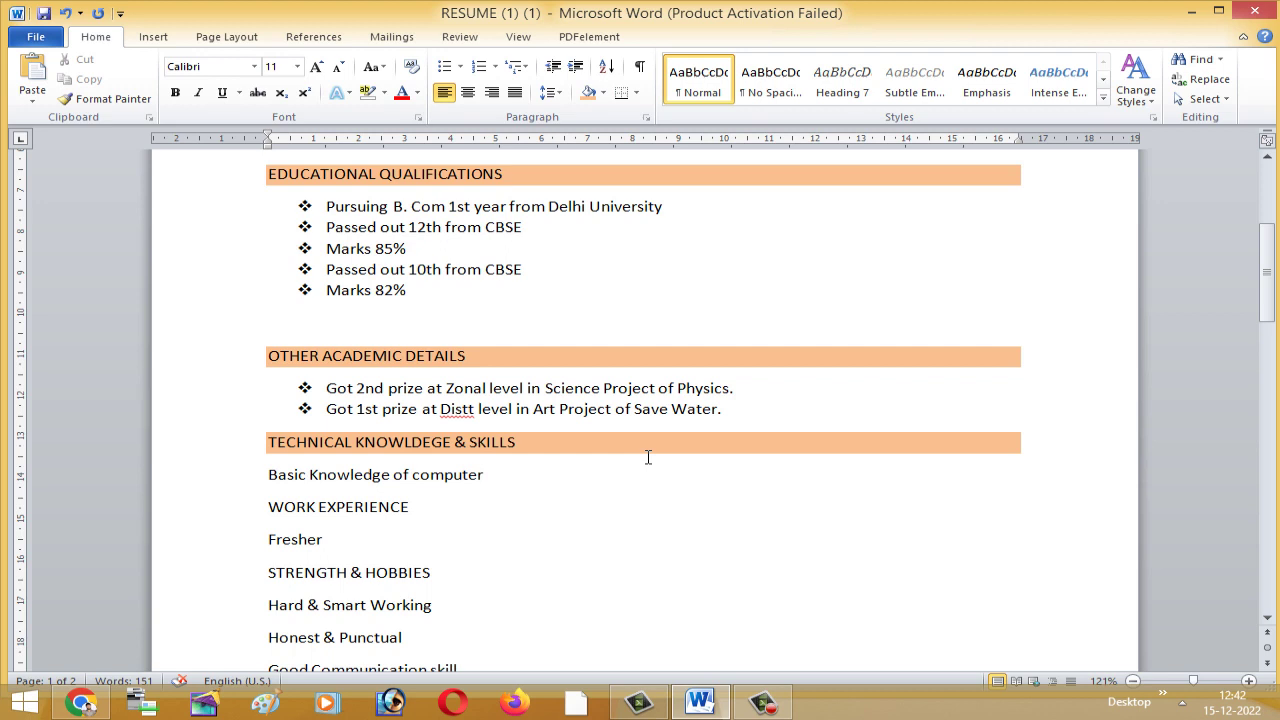
{"action": "scroll", "coordinate": [648, 459], "scroll_direction": "down", "scroll_amount": 2}
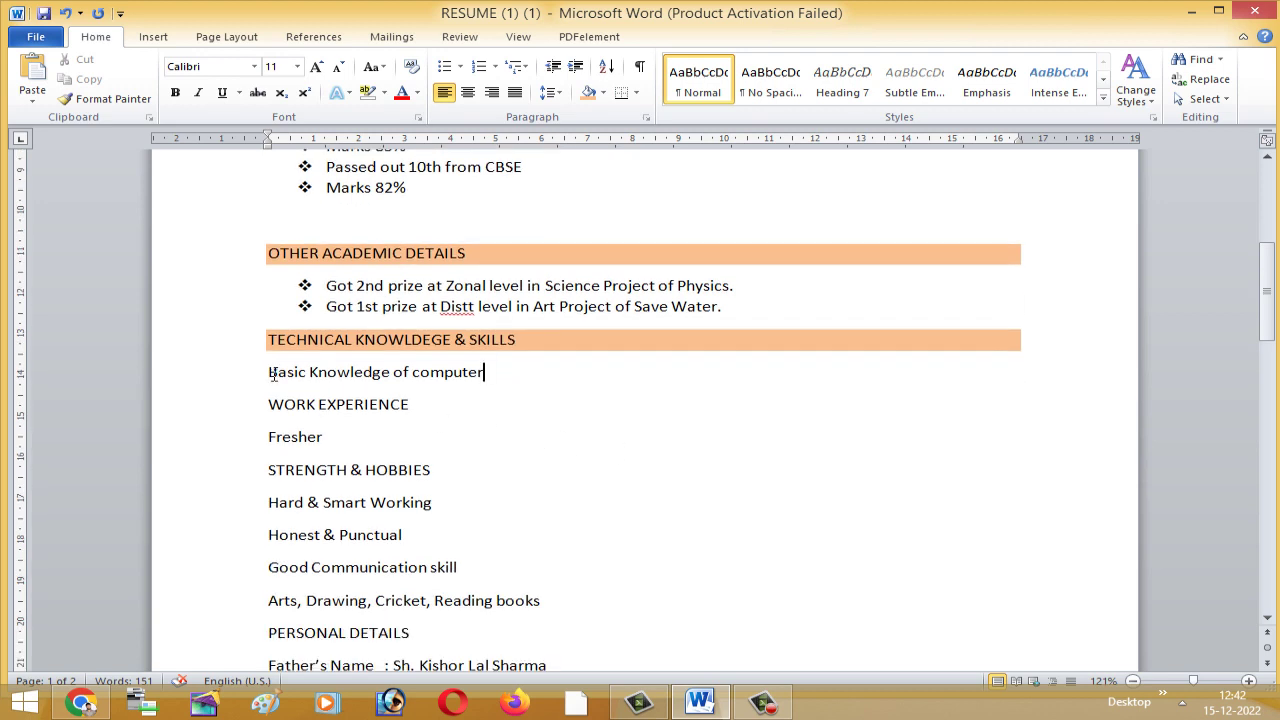
{"action": "left_click_drag", "start_coordinate": [269, 372], "coordinate": [500, 372]}
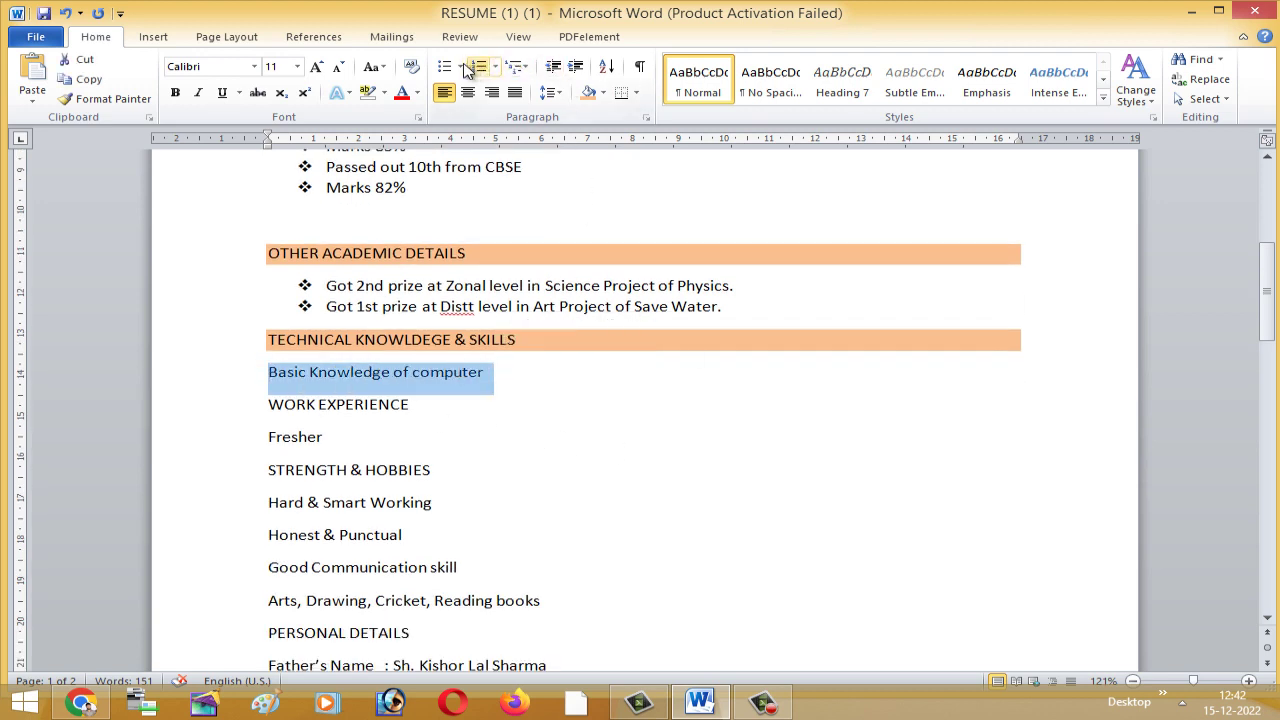
{"action": "left_click", "coordinate": [462, 66]}
{"action": "left_click", "coordinate": [696, 176]}
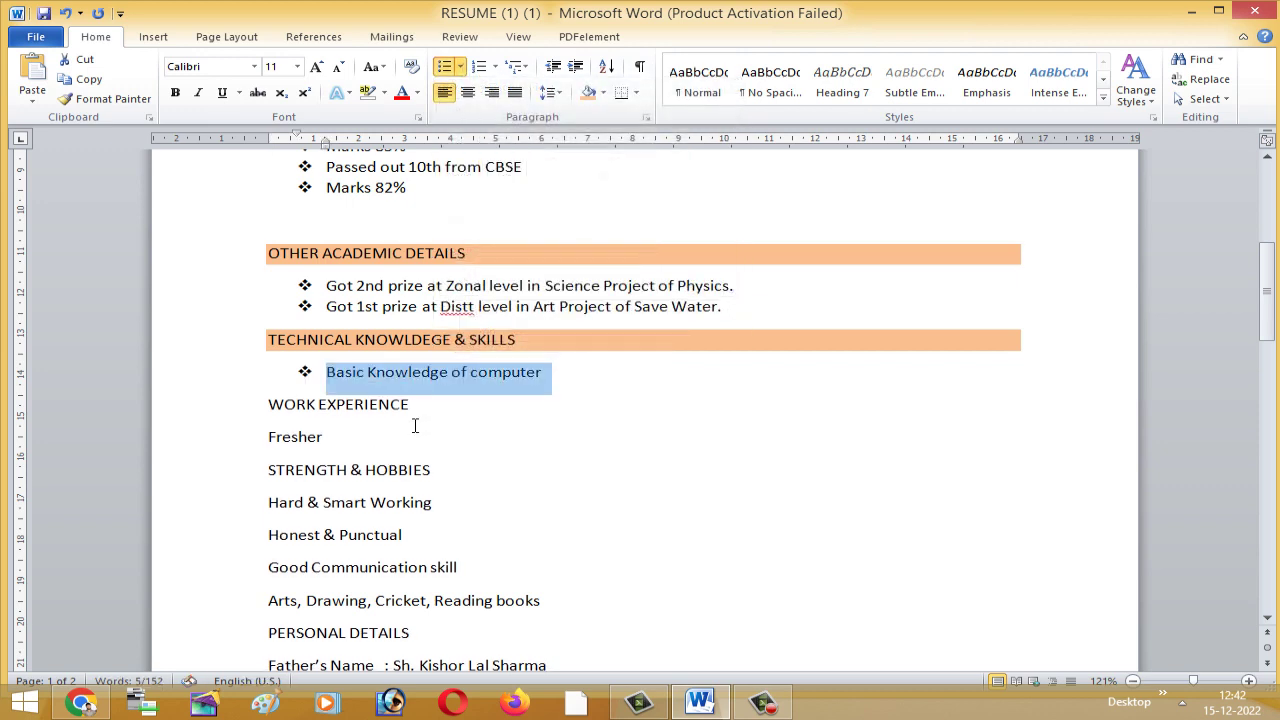
Shade the WORK EXPERIENCE heading peach
{"action": "left_click", "coordinate": [419, 422]}
{"action": "left_click_drag", "start_coordinate": [422, 405], "coordinate": [268, 410]}
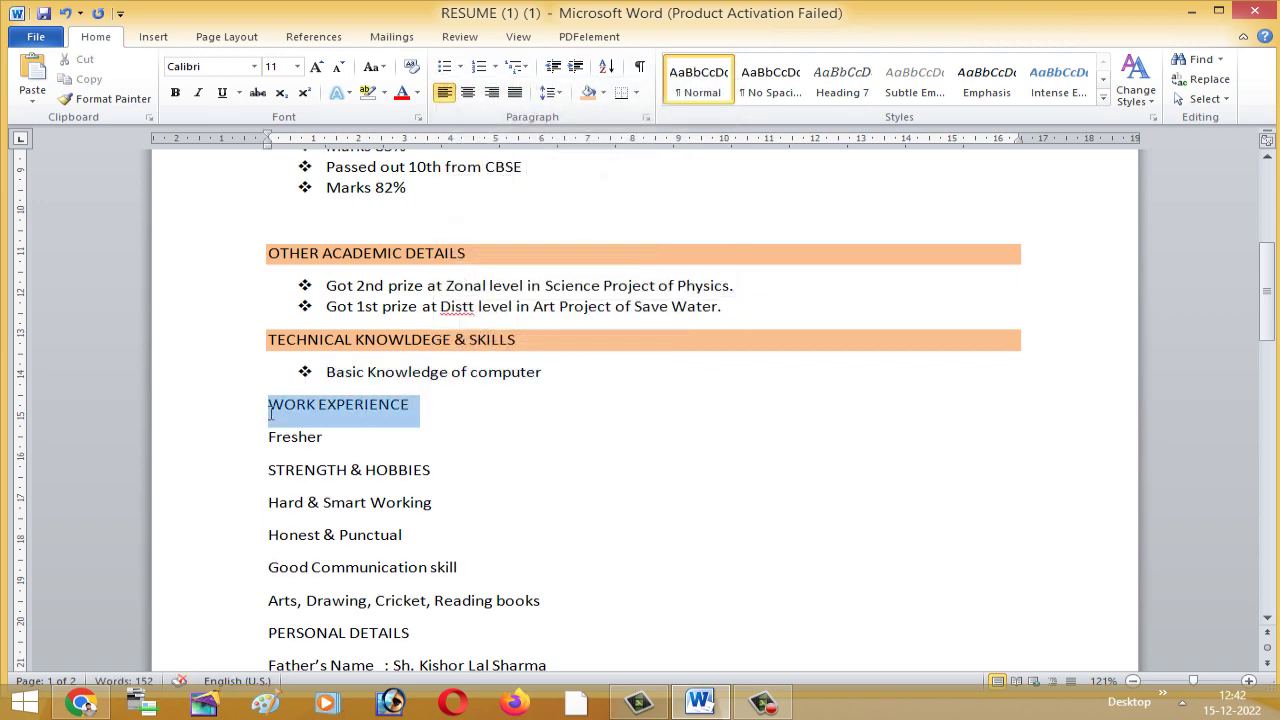
{"action": "left_click", "coordinate": [603, 92]}
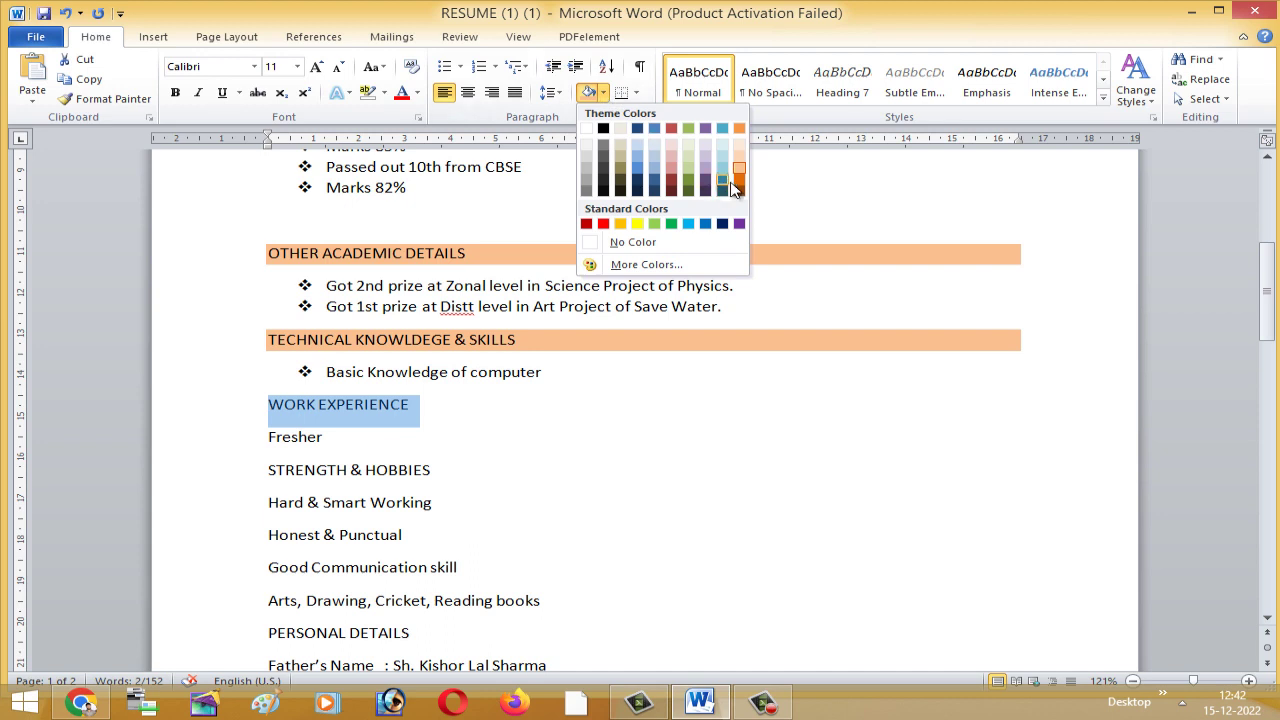
{"action": "left_click", "coordinate": [740, 167]}
{"action": "left_click", "coordinate": [385, 431]}
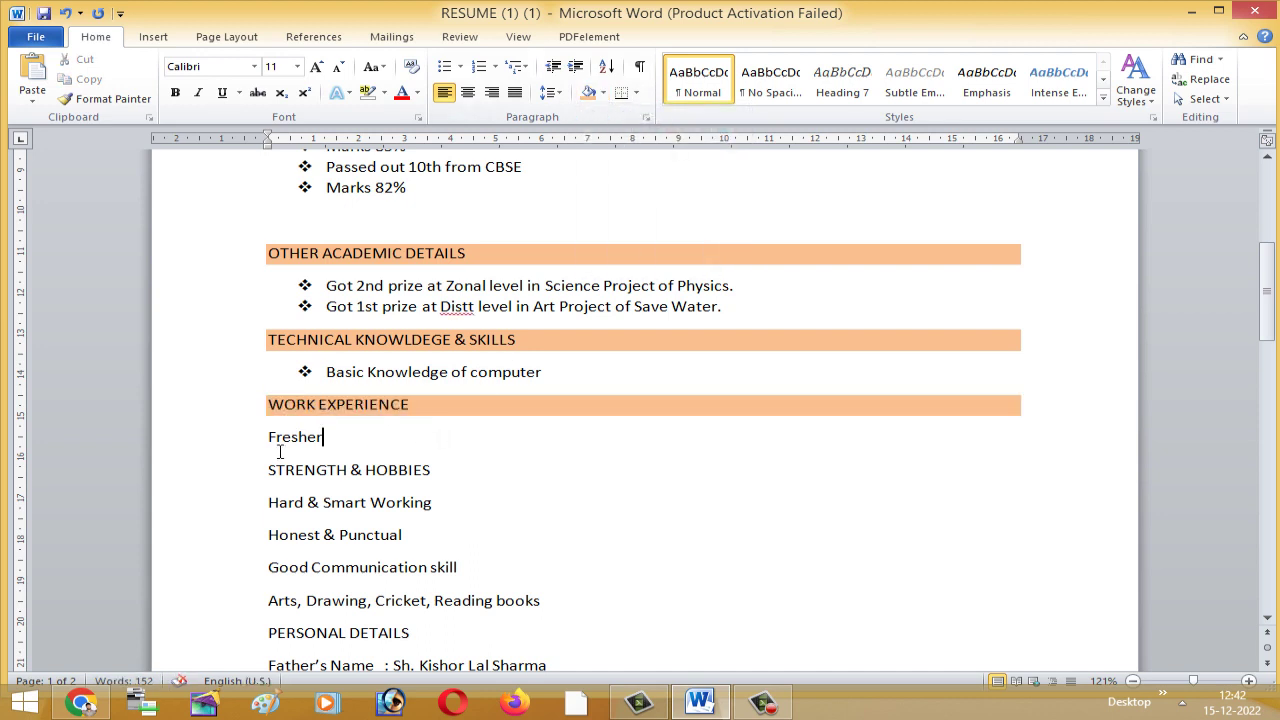
{"action": "left_click_drag", "start_coordinate": [267, 440], "coordinate": [346, 441]}
{"action": "left_click", "coordinate": [345, 438]}
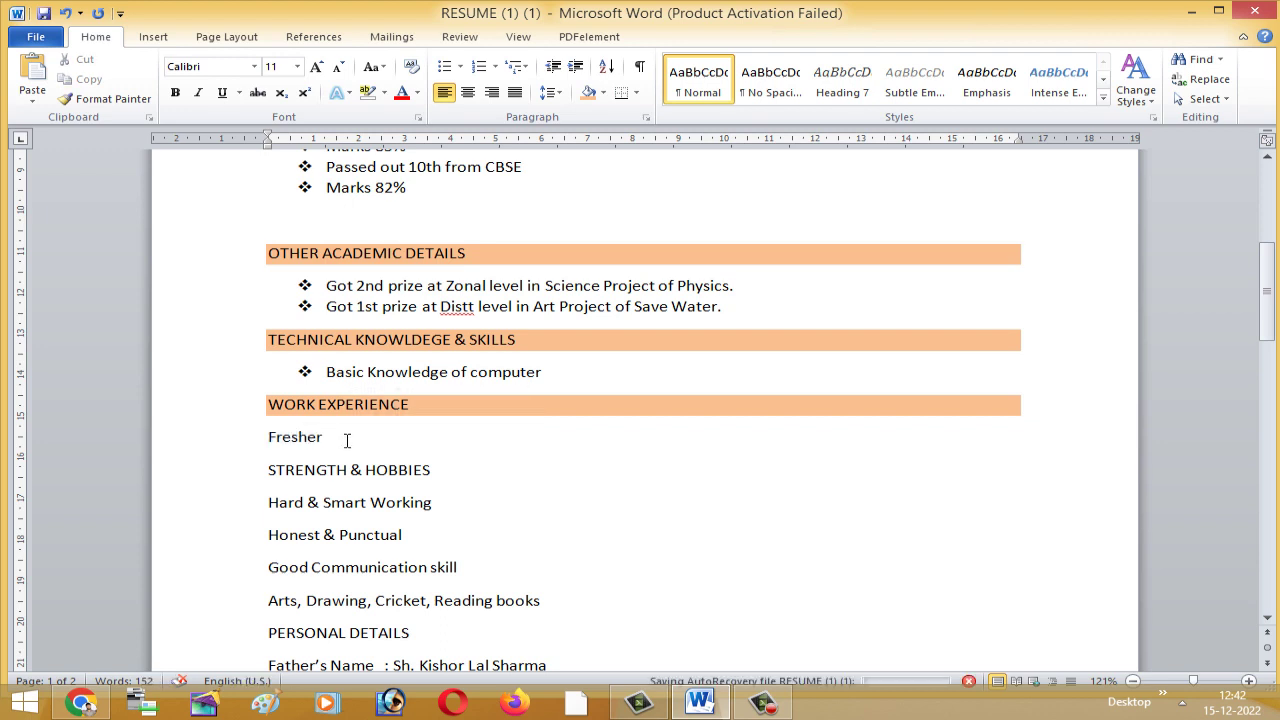
{"action": "scroll", "coordinate": [347, 441], "scroll_direction": "down", "scroll_amount": 1}
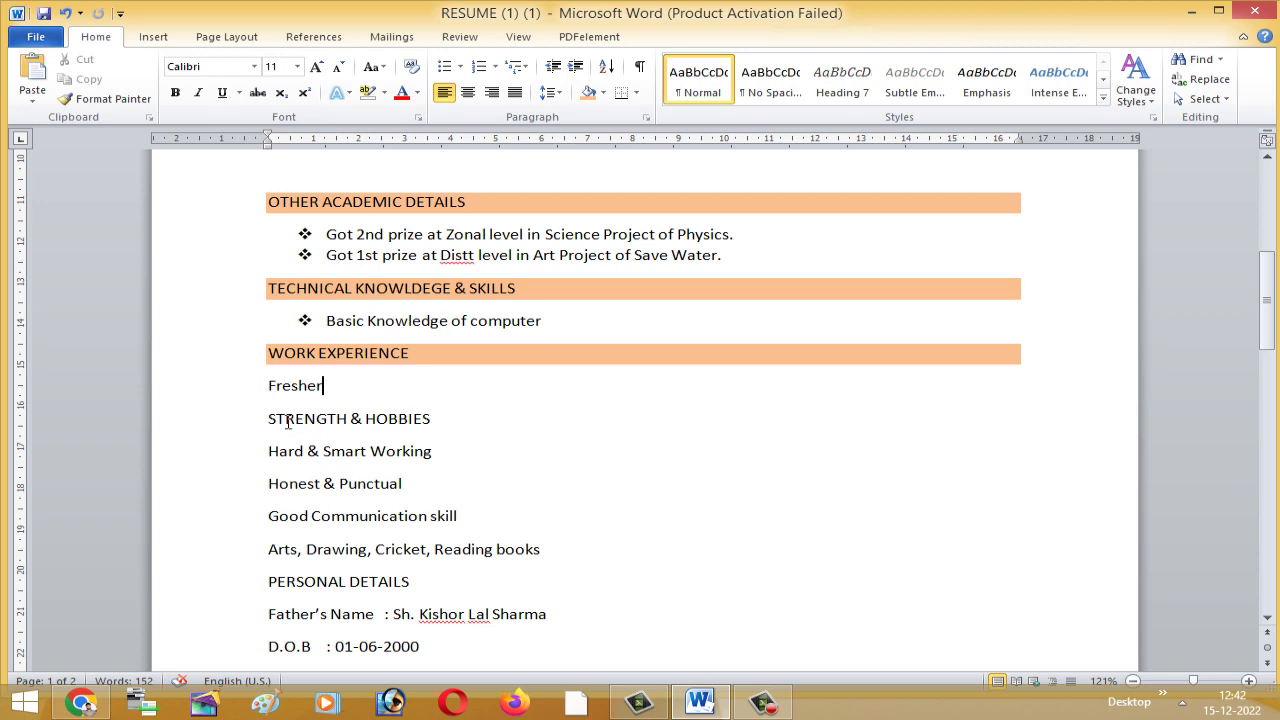
Shade the STRENGTH & HOBBIES heading peach
{"action": "left_click_drag", "start_coordinate": [287, 421], "coordinate": [491, 434]}
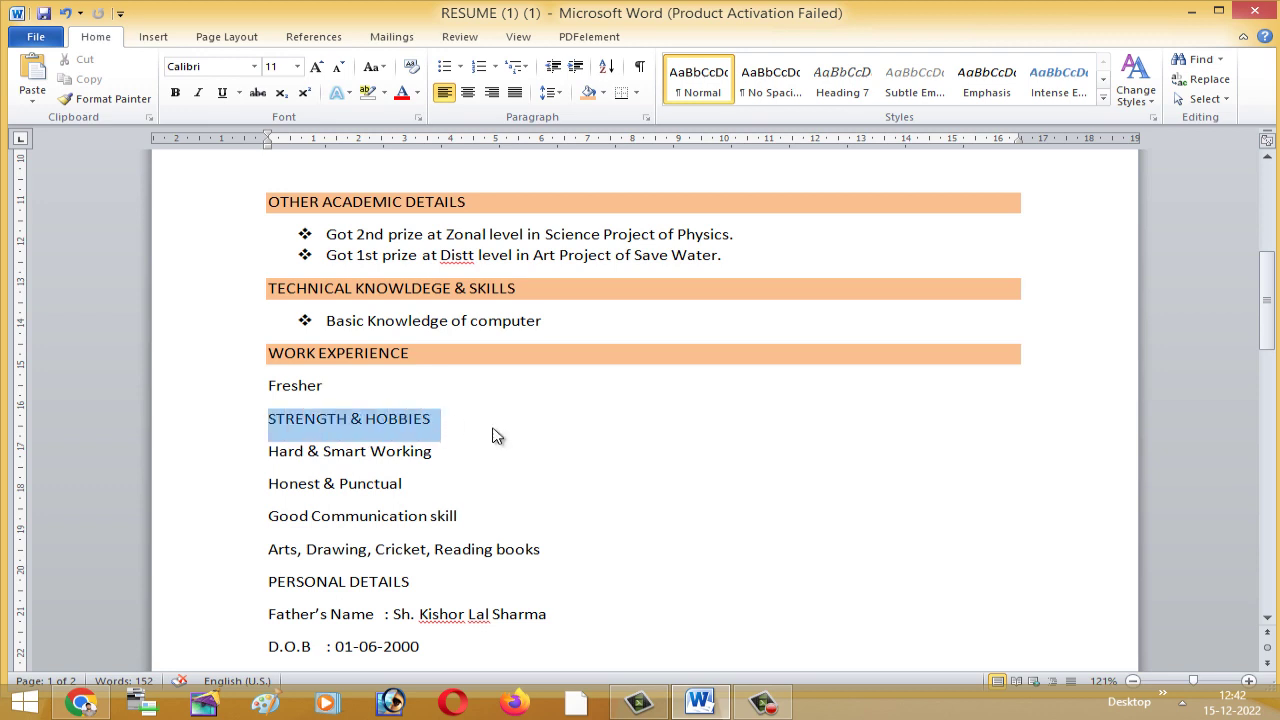
{"action": "left_click", "coordinate": [604, 92]}
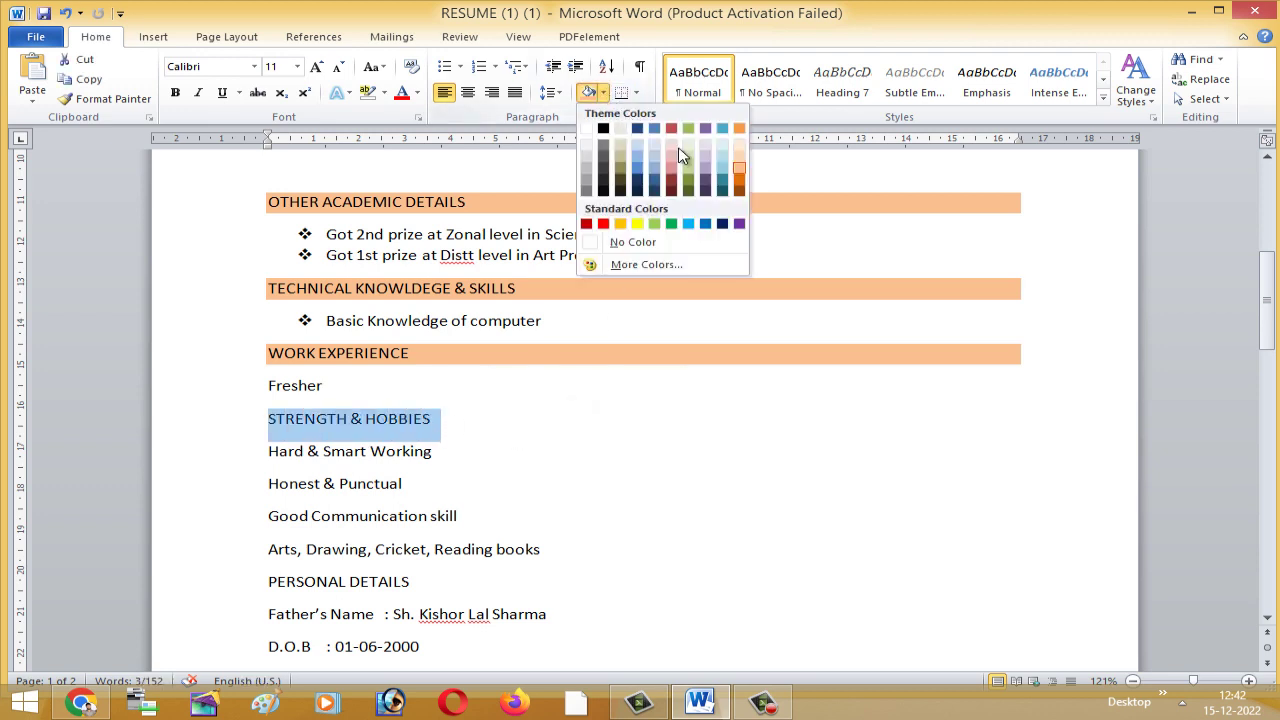
{"action": "left_click", "coordinate": [740, 167]}
{"action": "left_click", "coordinate": [605, 428]}
{"action": "scroll", "coordinate": [604, 440], "scroll_direction": "down", "scroll_amount": 1}
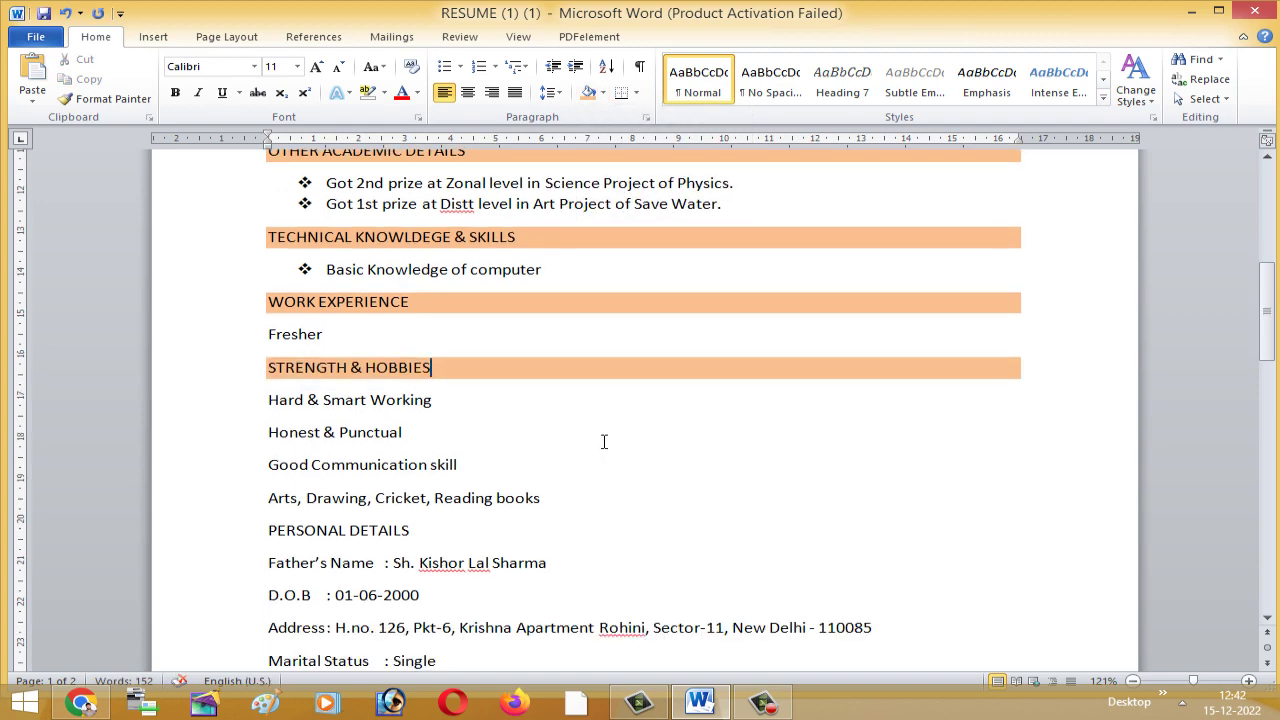
{"action": "scroll", "coordinate": [604, 441], "scroll_direction": "down", "scroll_amount": 1}
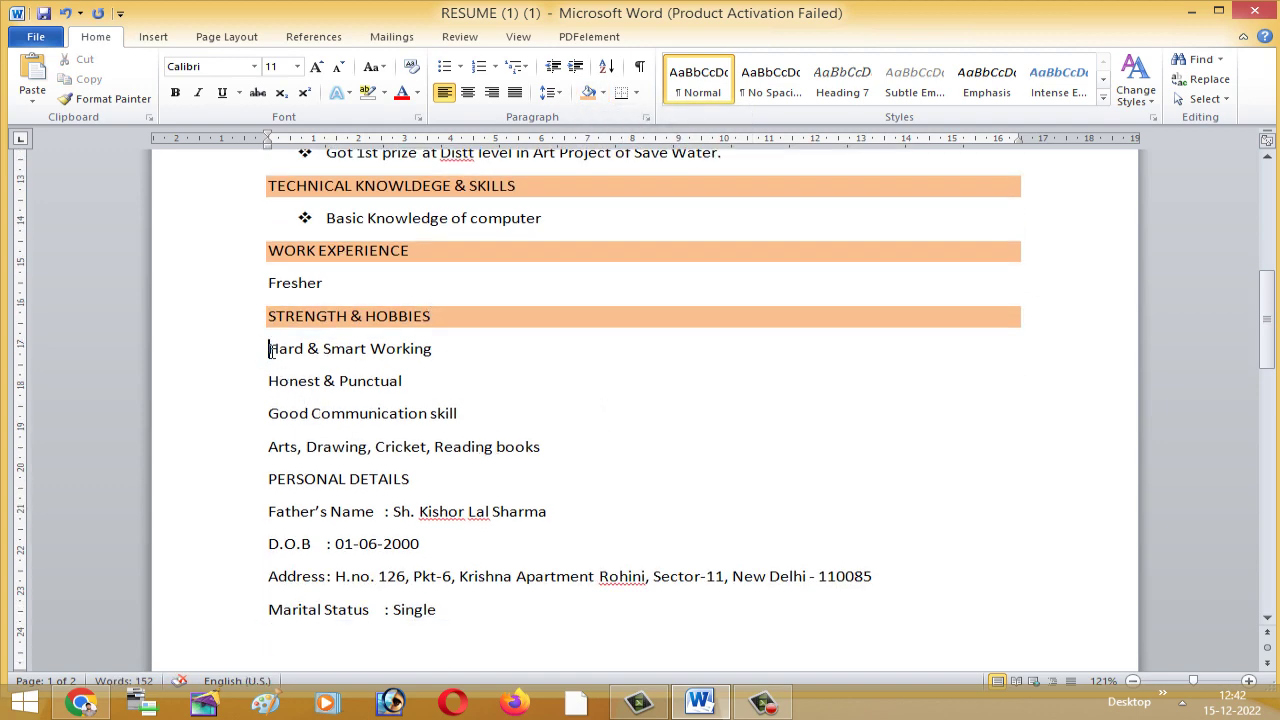
Give the four strength and hobby lines diamond bullets
{"action": "left_click_drag", "start_coordinate": [265, 349], "coordinate": [469, 423]}
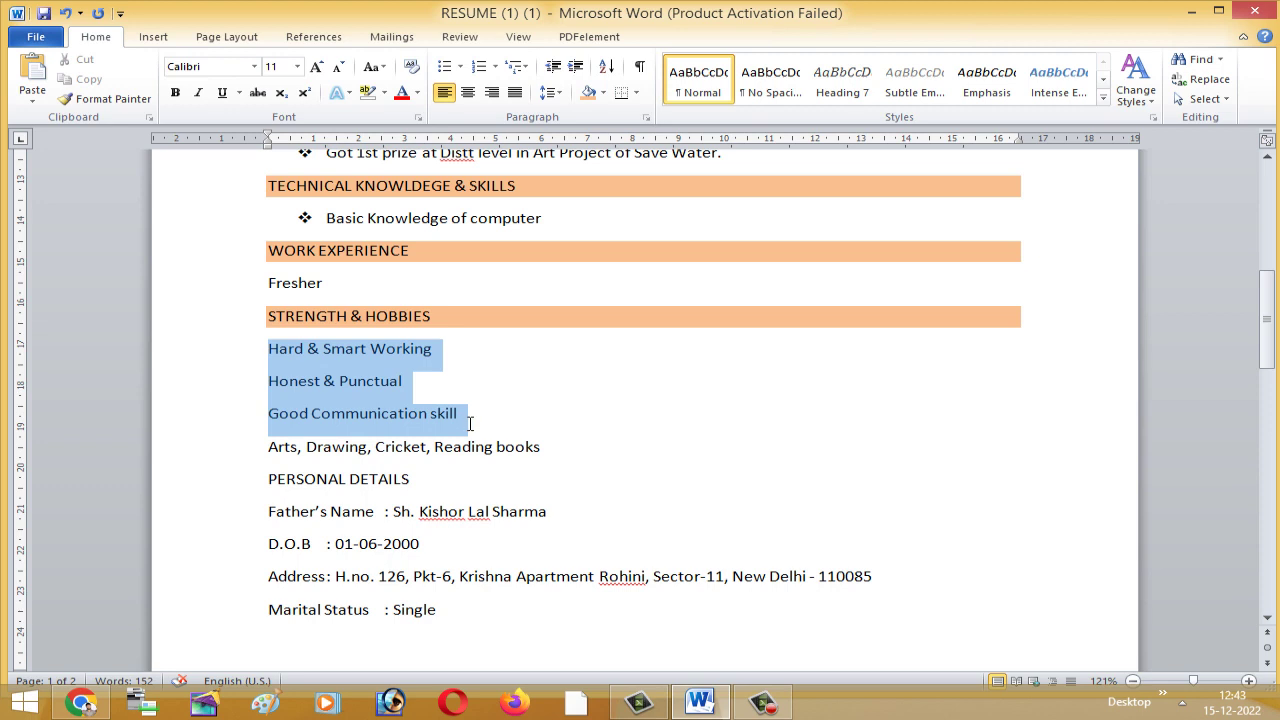
{"action": "left_click_drag", "start_coordinate": [469, 423], "coordinate": [528, 456]}
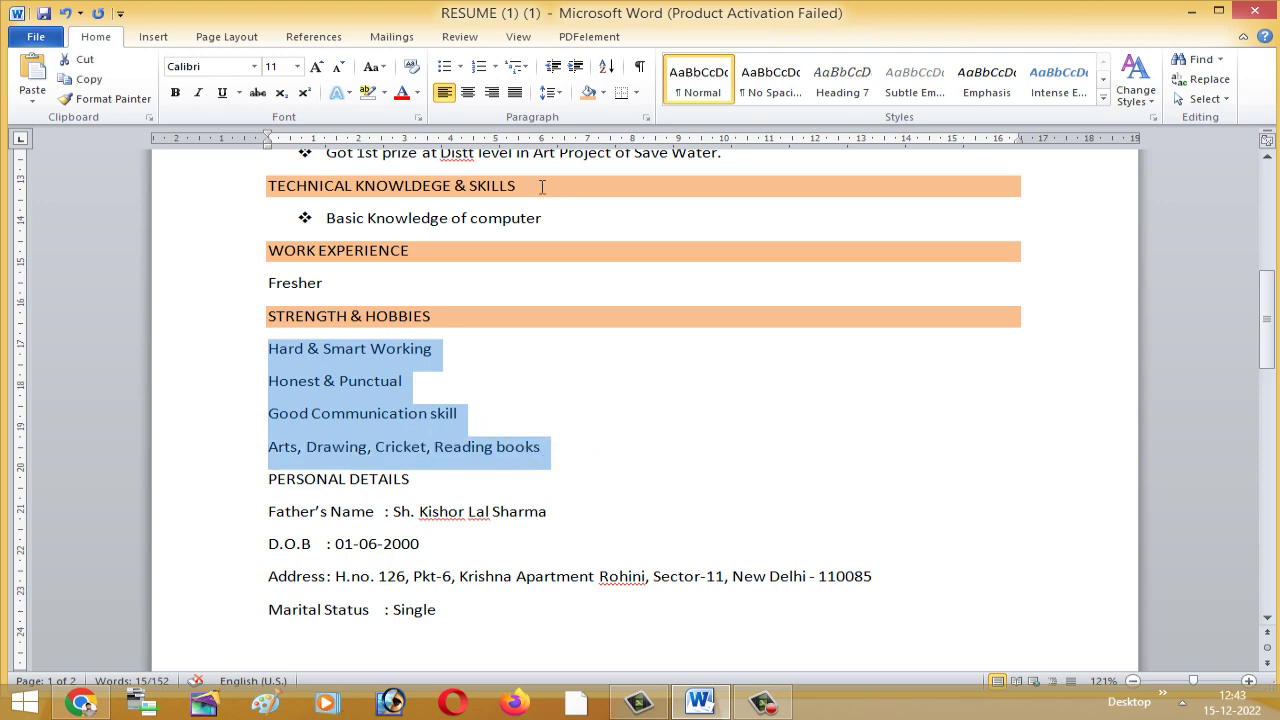
{"action": "left_click", "coordinate": [462, 67]}
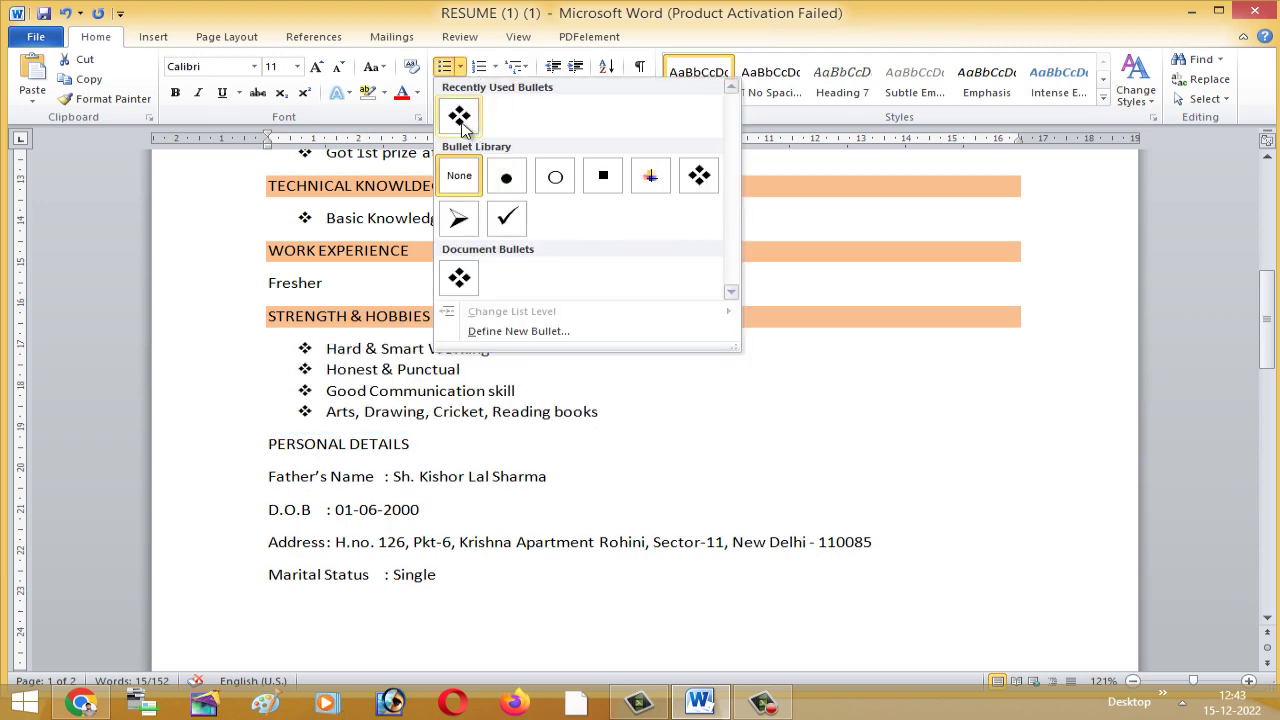
{"action": "left_click", "coordinate": [459, 116]}
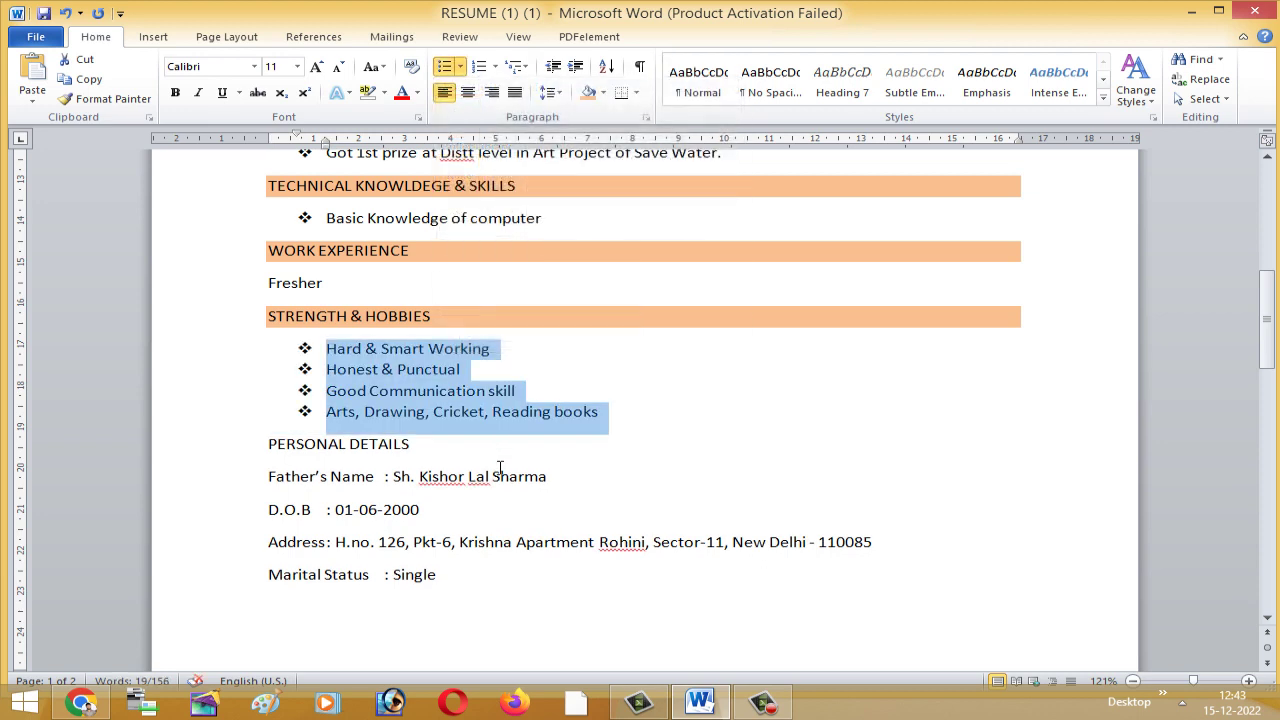
{"action": "scroll", "coordinate": [500, 468], "scroll_direction": "down", "scroll_amount": 1}
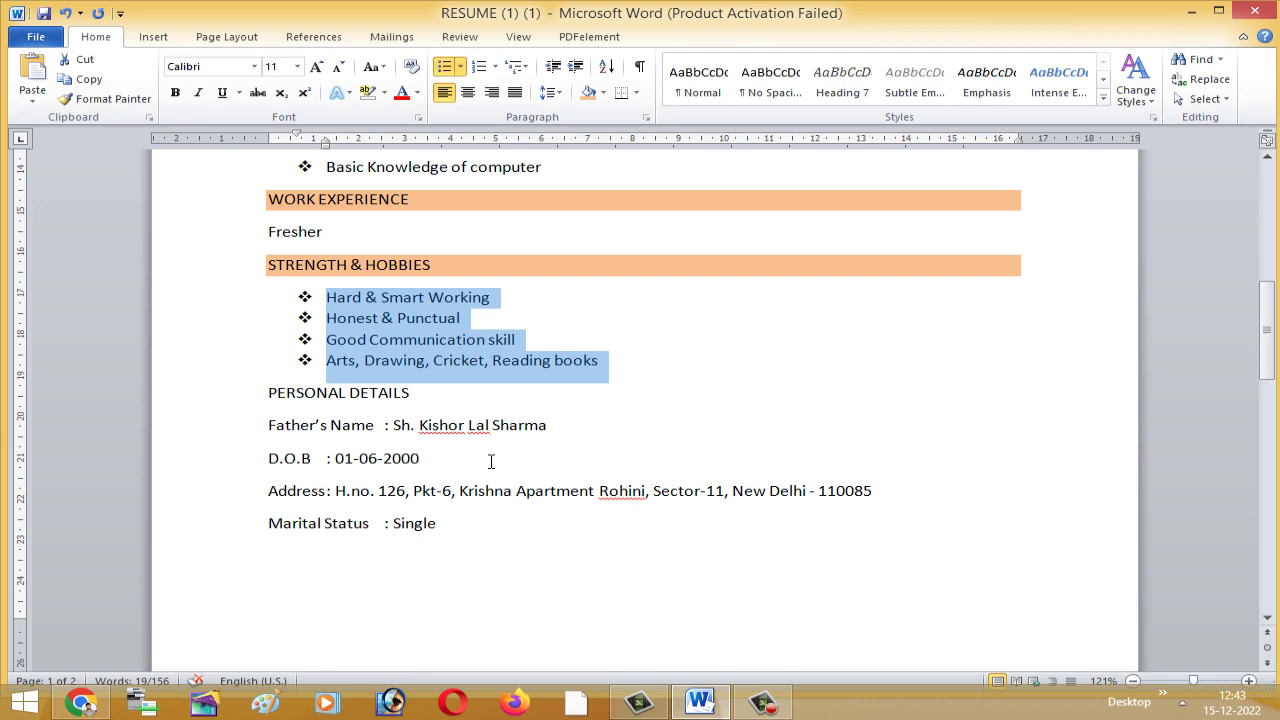
{"action": "left_click", "coordinate": [447, 394]}
Shade the PERSONAL DETAILS heading light peach
{"action": "left_click_drag", "start_coordinate": [268, 394], "coordinate": [420, 393]}
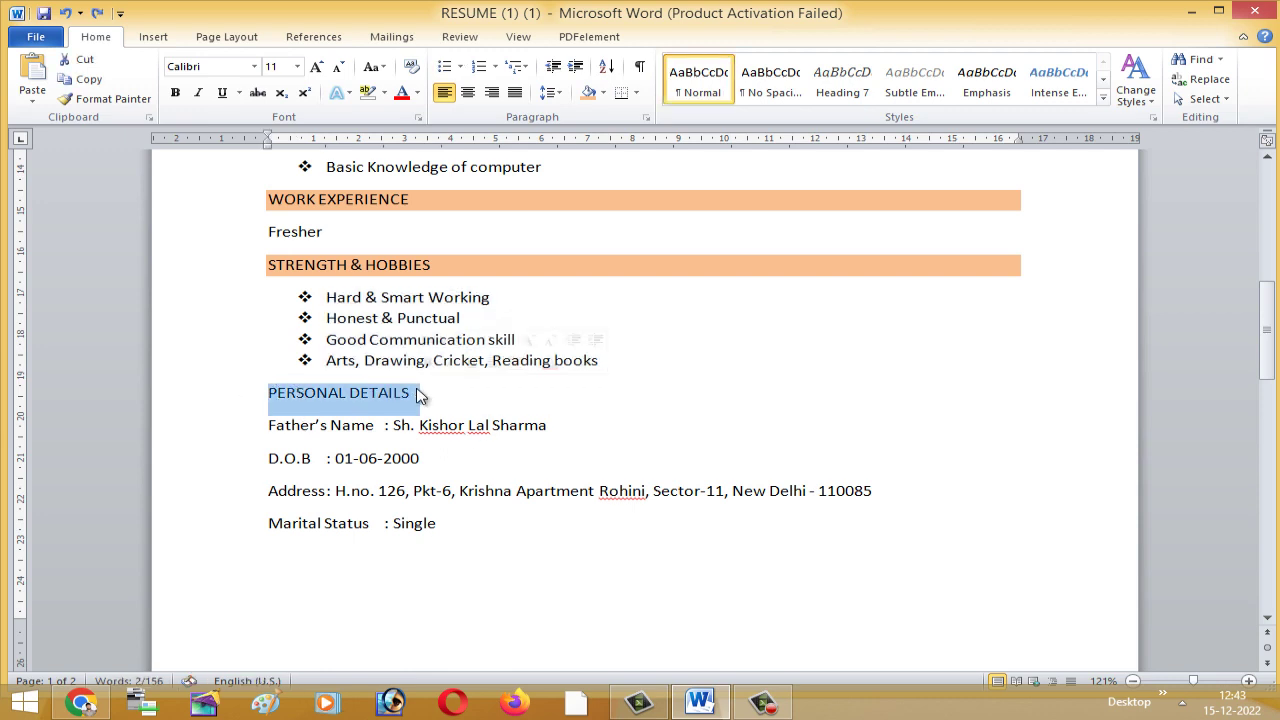
{"action": "left_click", "coordinate": [603, 92]}
{"action": "left_click", "coordinate": [742, 160]}
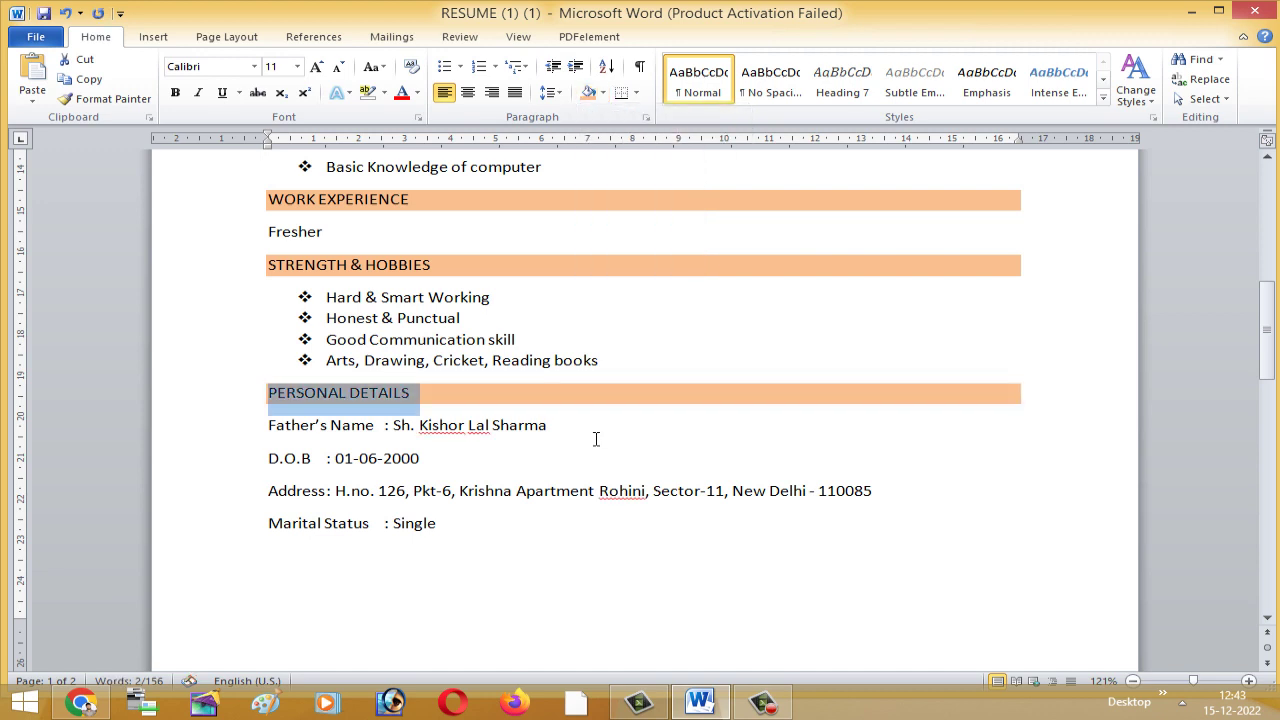
{"action": "left_click", "coordinate": [596, 439]}
{"action": "scroll", "coordinate": [594, 437], "scroll_direction": "down", "scroll_amount": 1}
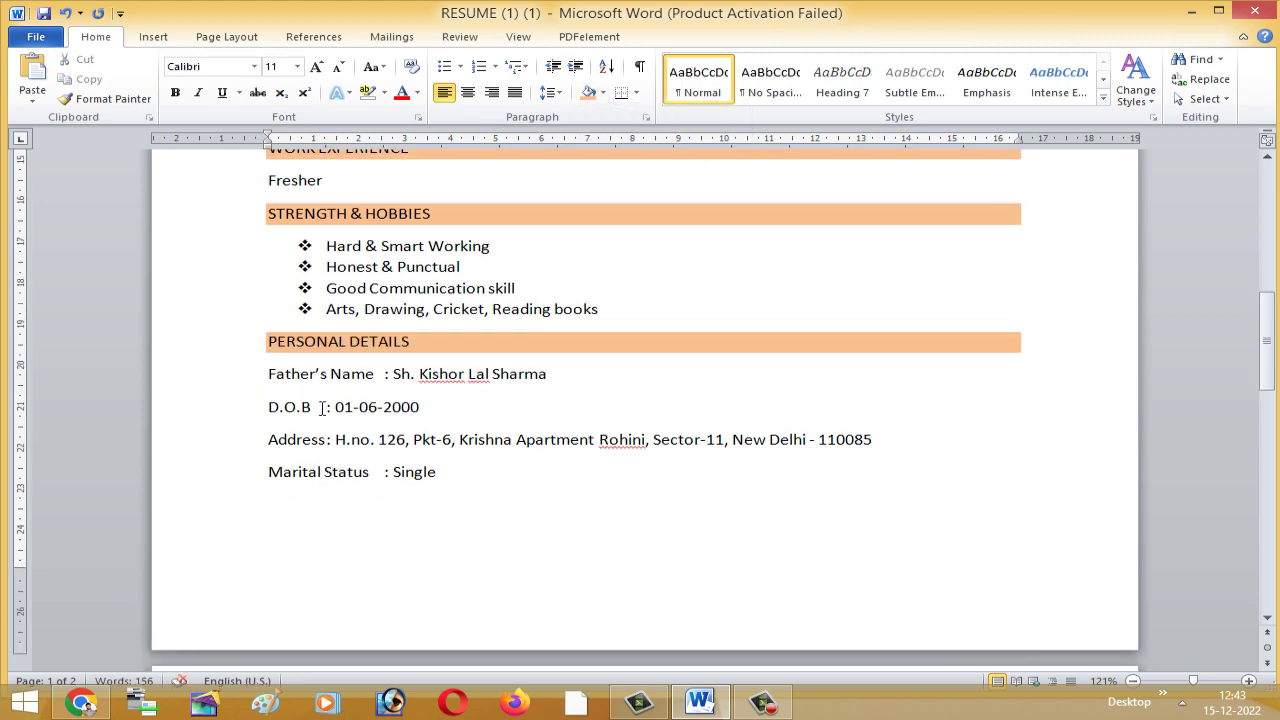
Tab-align the father's name and date of birth values in Personal Details
{"action": "left_click", "coordinate": [385, 377]}
{"action": "key", "text": "Tab"}
{"action": "key", "text": "Tab"}
{"action": "key", "text": "Tab"}
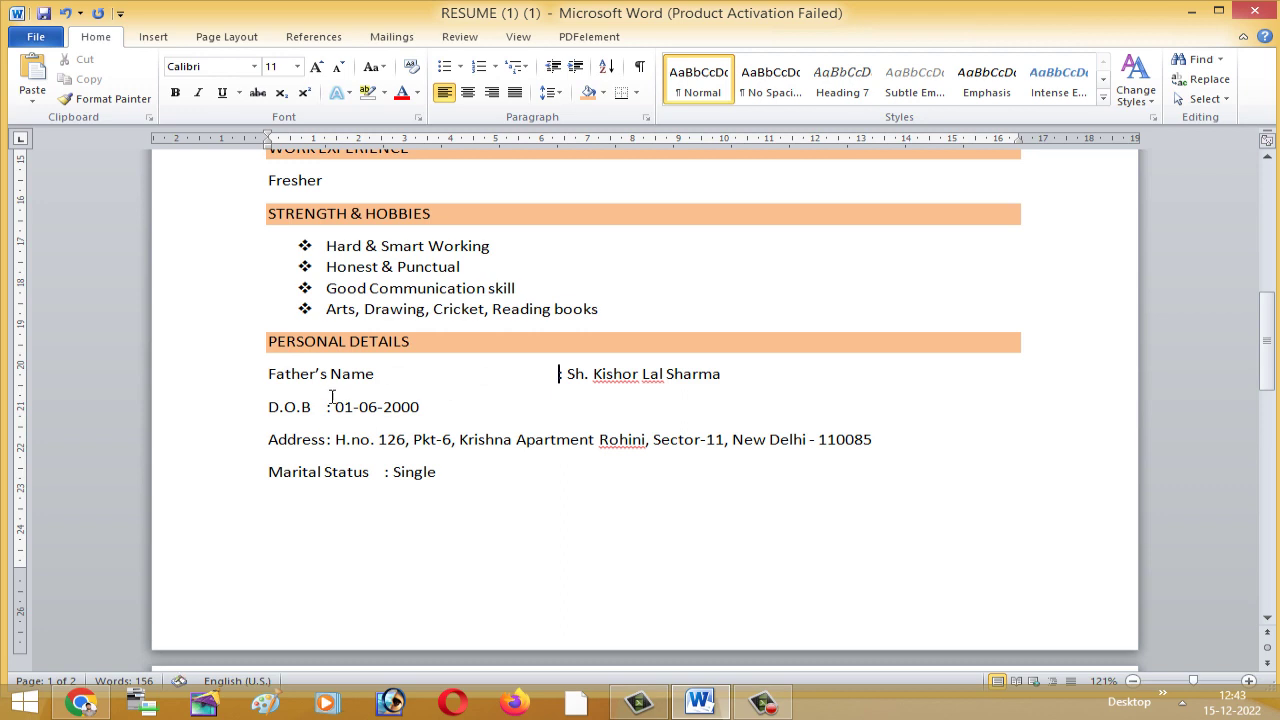
{"action": "left_click", "coordinate": [327, 408]}
{"action": "key", "text": "Tab"}
{"action": "key", "text": "Tab"}
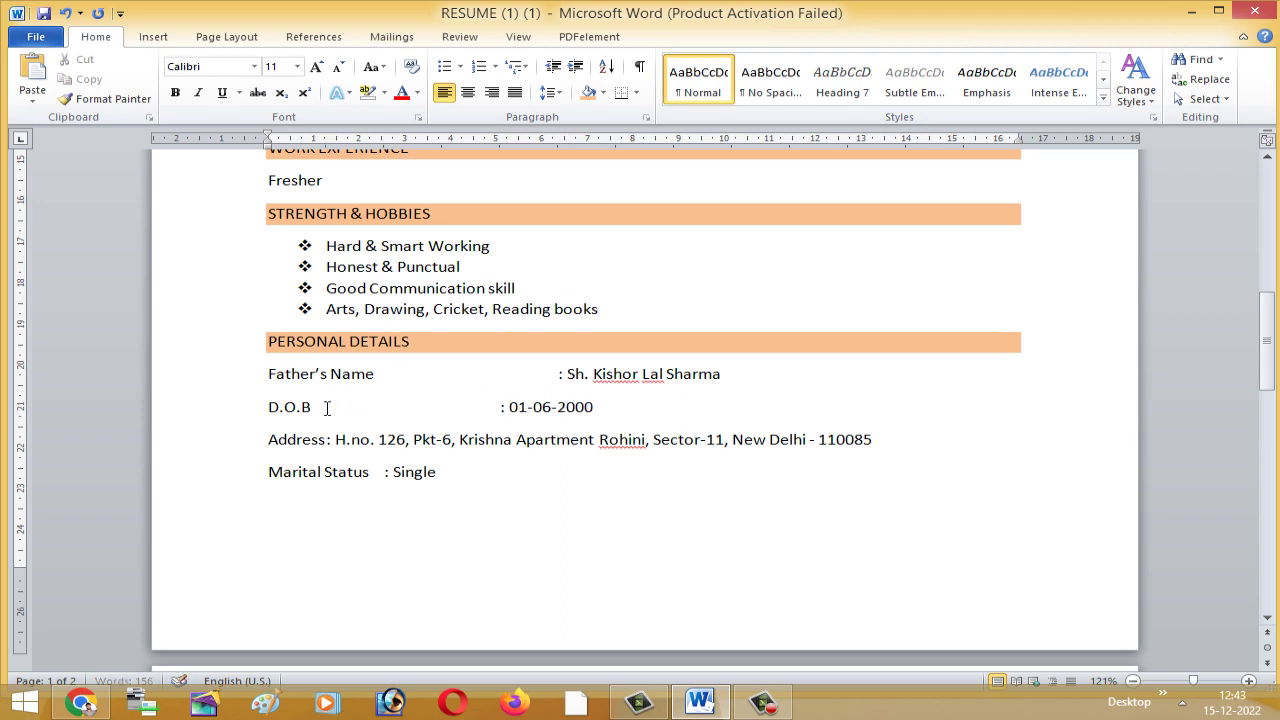
{"action": "key", "text": "Tab"}
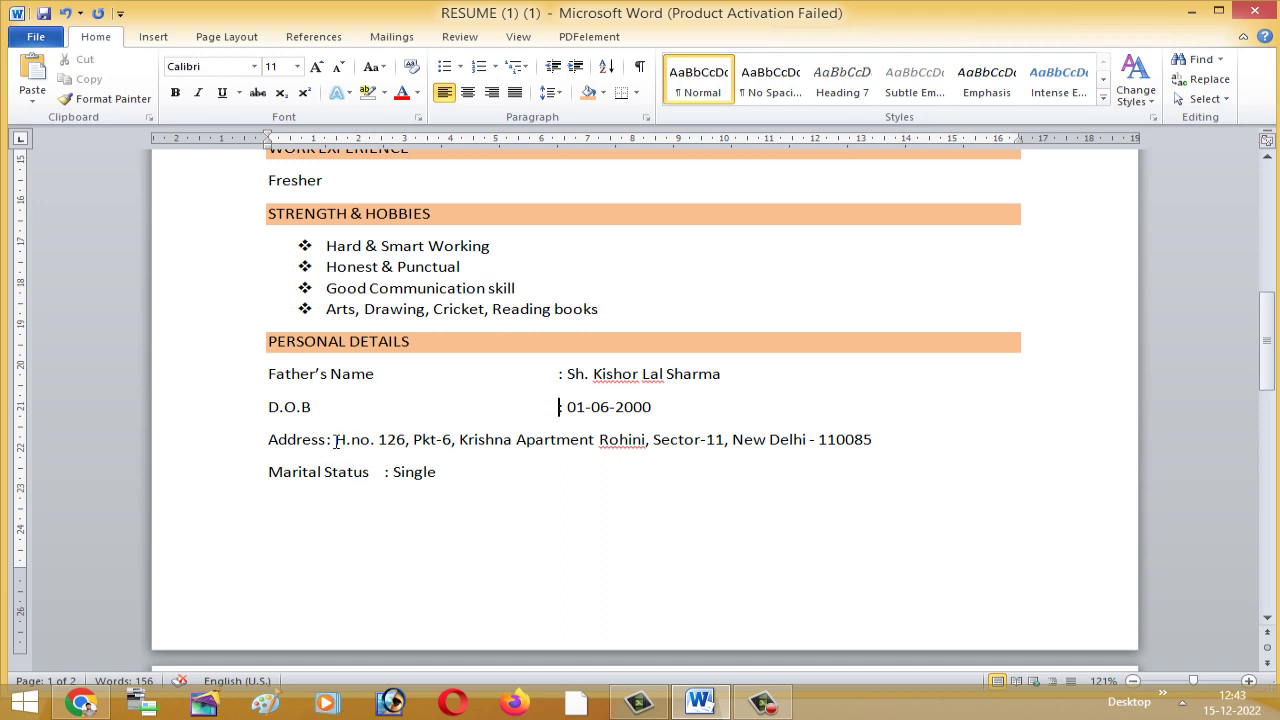
Align the address value, its wrapped Delhi line and marital status with the other values, removing the extra colon
{"action": "left_click", "coordinate": [336, 441]}
{"action": "key", "text": "Tab"}
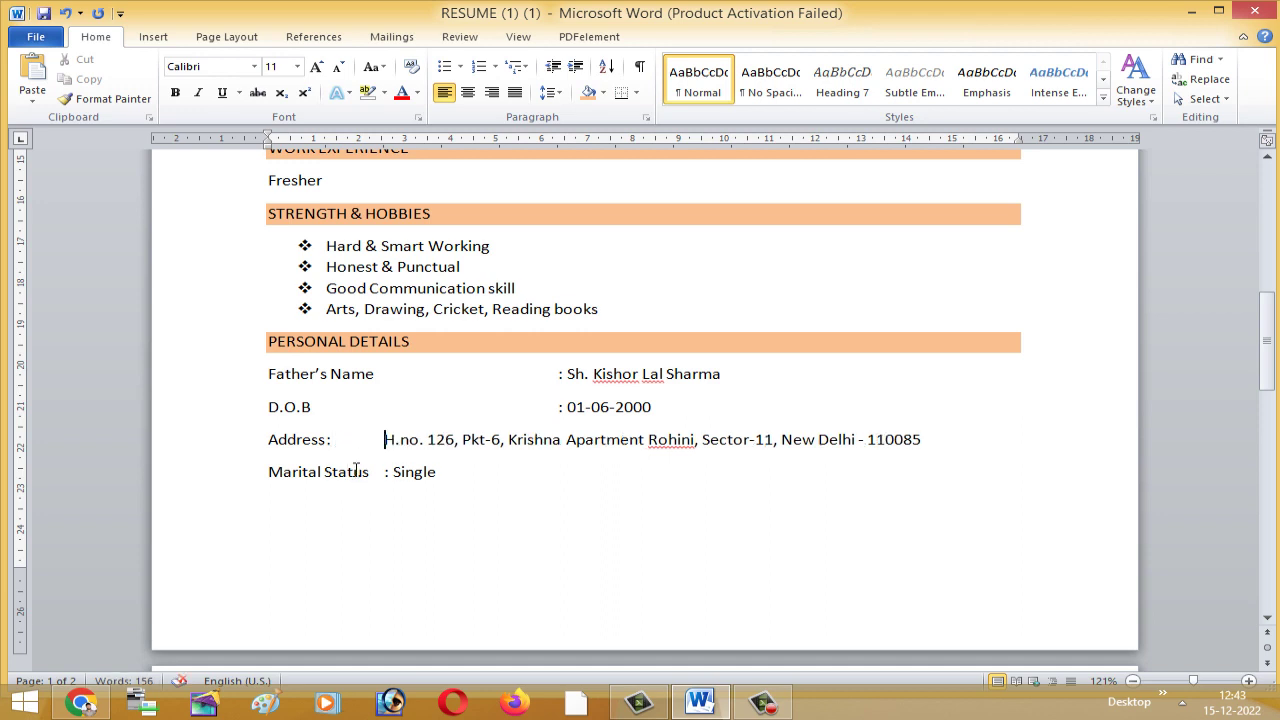
{"action": "type", "text": ":"}
{"action": "left_click", "coordinate": [330, 440]}
{"action": "key", "text": "BackSpace"}
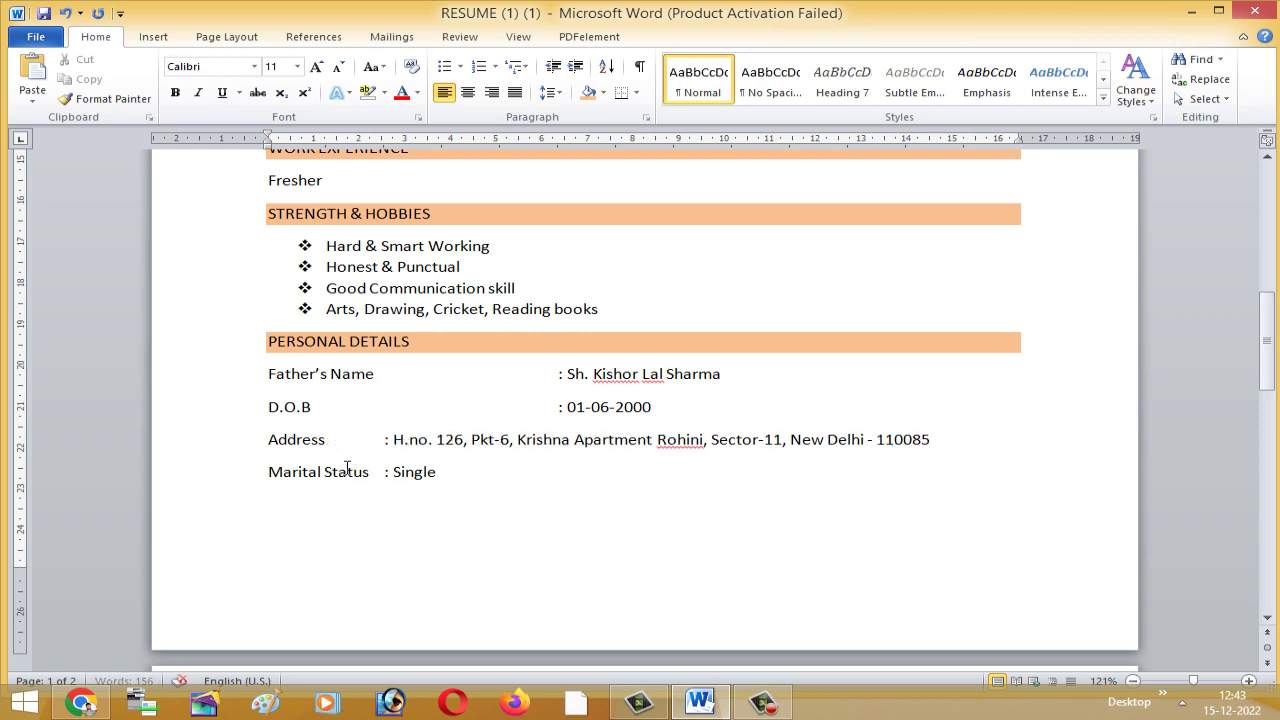
{"action": "key", "text": "Tab"}
{"action": "key", "text": "Tab"}
{"action": "key", "text": "Tab"}
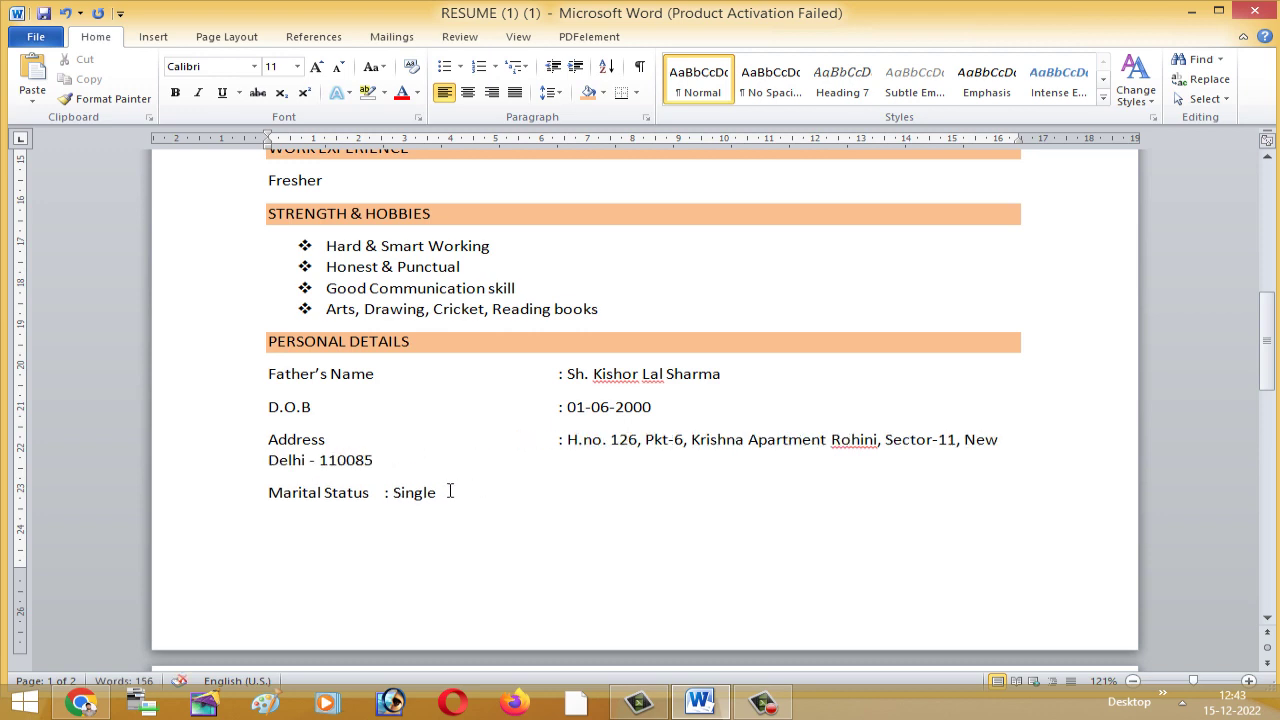
{"action": "left_click", "coordinate": [269, 460]}
{"action": "key", "text": "Tab"}
{"action": "key", "text": "Tab"}
{"action": "key", "text": "Tab"}
{"action": "key", "text": "Tab"}
{"action": "key", "text": "Tab"}
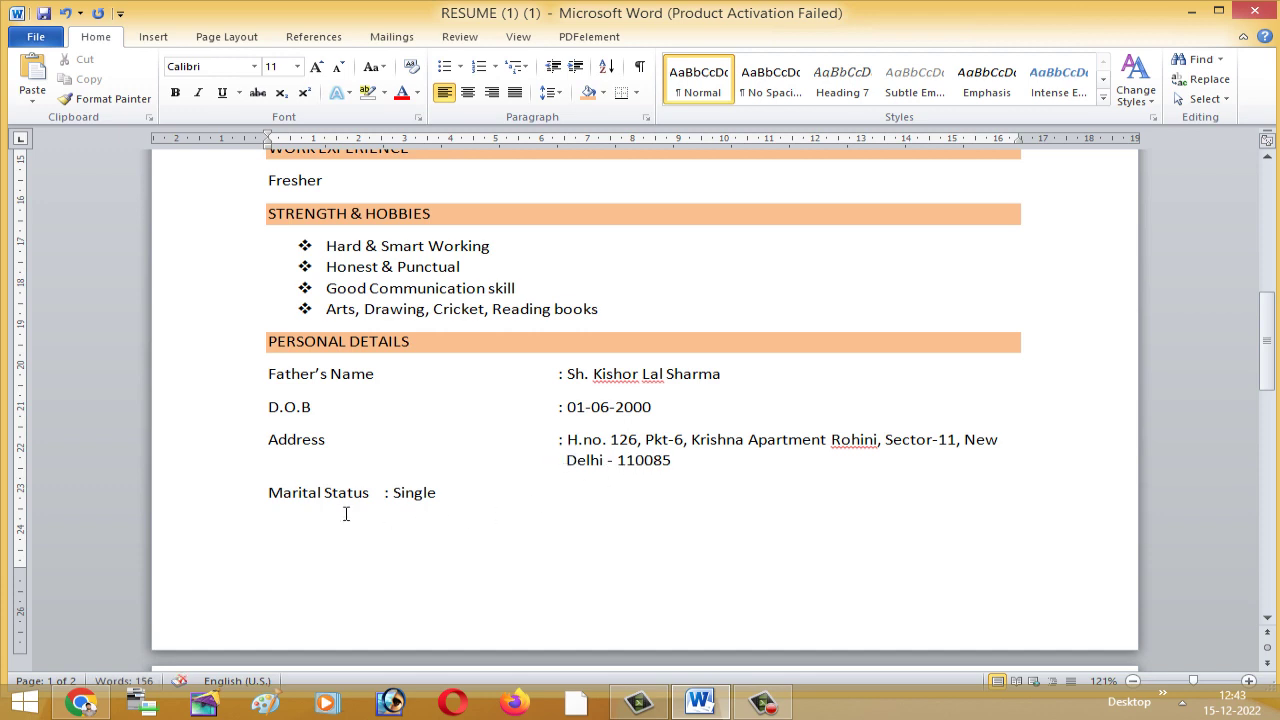
{"action": "left_click", "coordinate": [379, 493]}
{"action": "key", "text": "Tab"}
{"action": "key", "text": "Tab"}
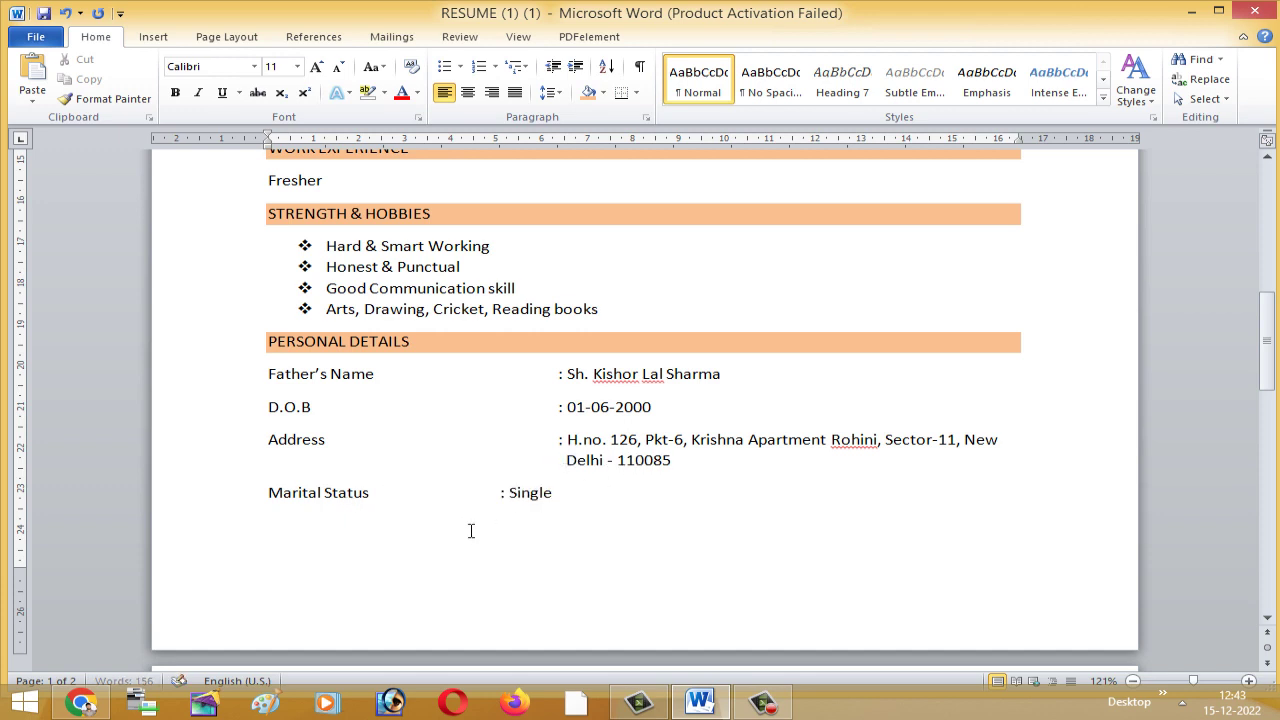
{"action": "key", "text": "Tab"}
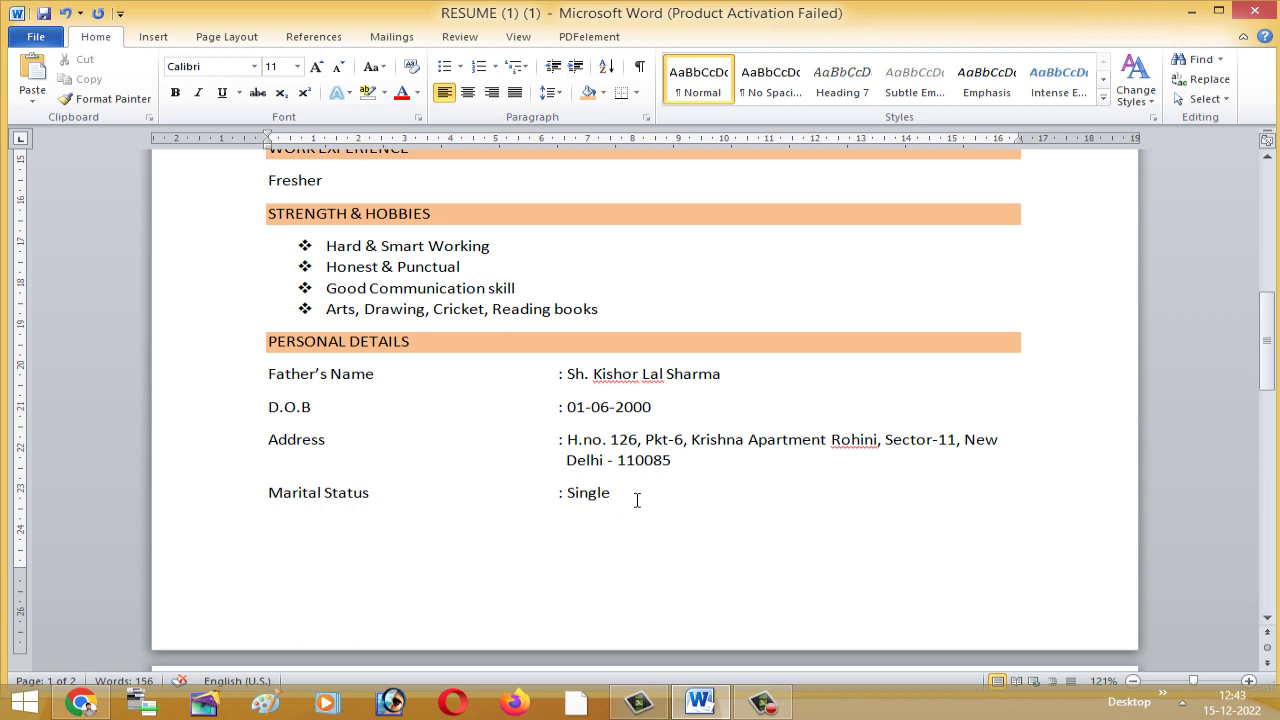
Lower the bottom margin so the date and signature fit page one, and push the signature name right
{"action": "scroll", "coordinate": [637, 500], "scroll_direction": "down", "scroll_amount": 3}
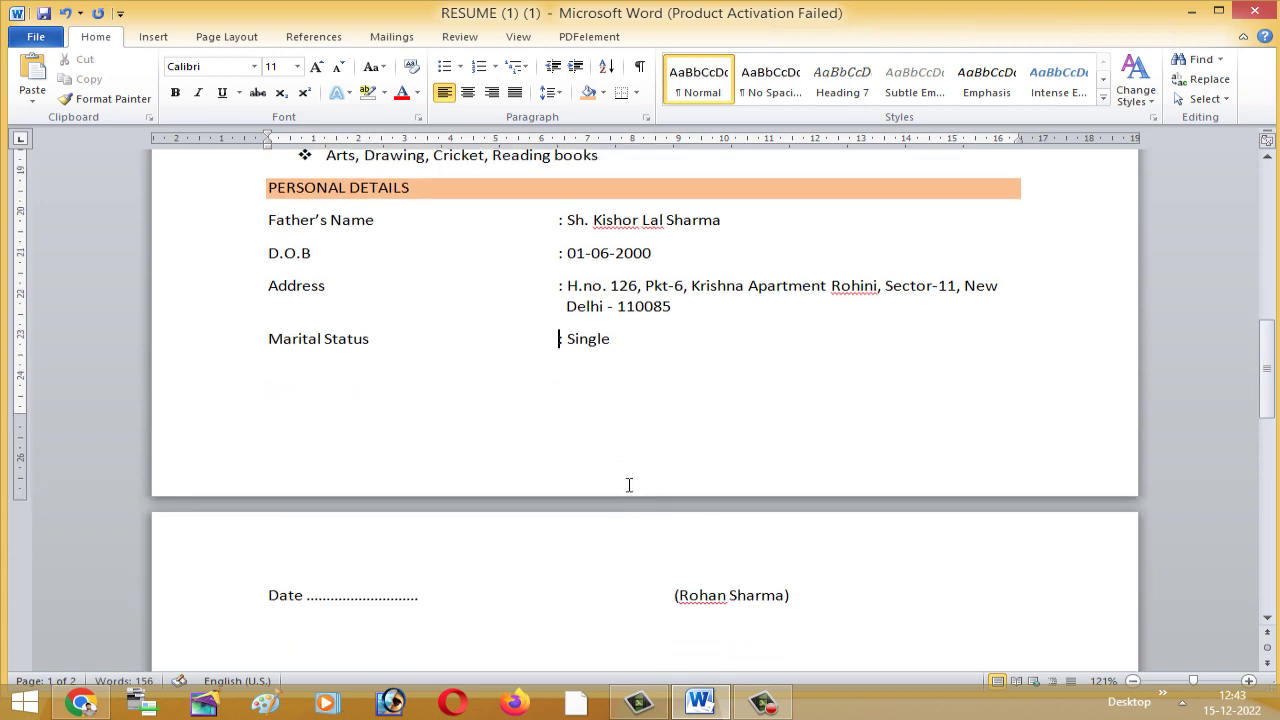
{"action": "key", "text": "Down"}
{"action": "left_click_drag", "start_coordinate": [13, 418], "coordinate": [18, 462]}
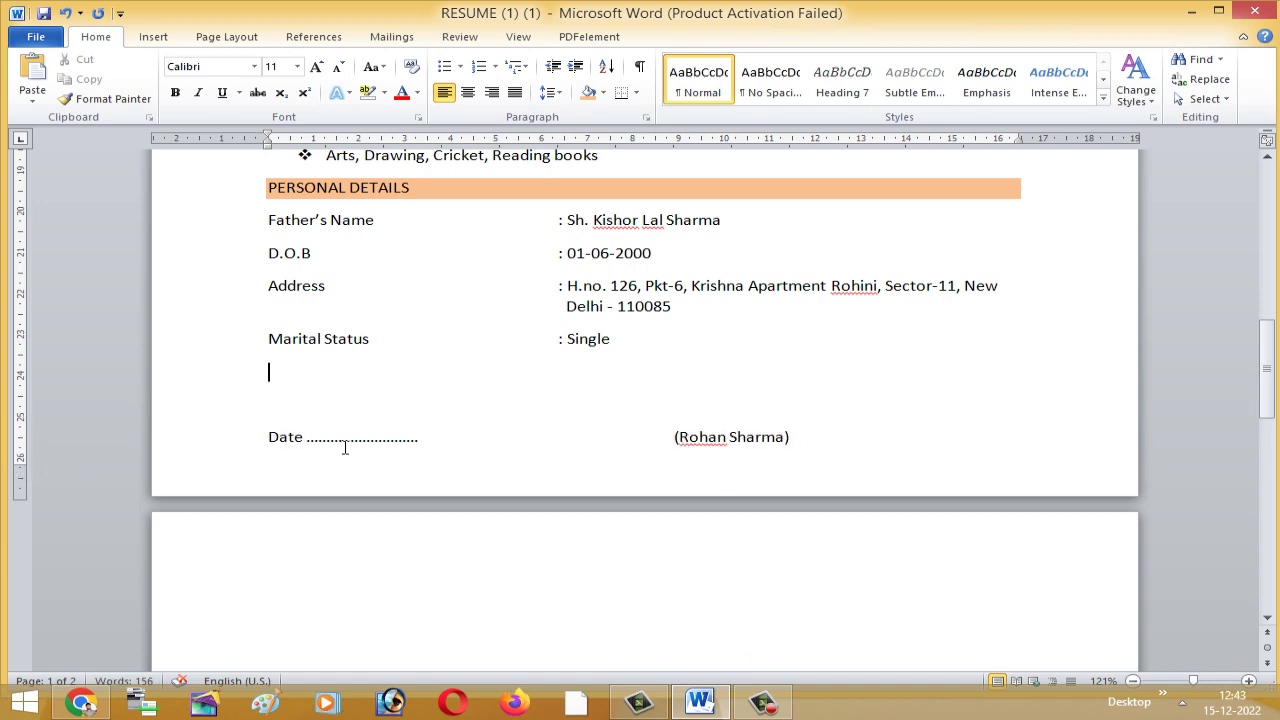
{"action": "left_click", "coordinate": [801, 440]}
{"action": "left_click", "coordinate": [674, 438]}
{"action": "key", "text": "Tab"}
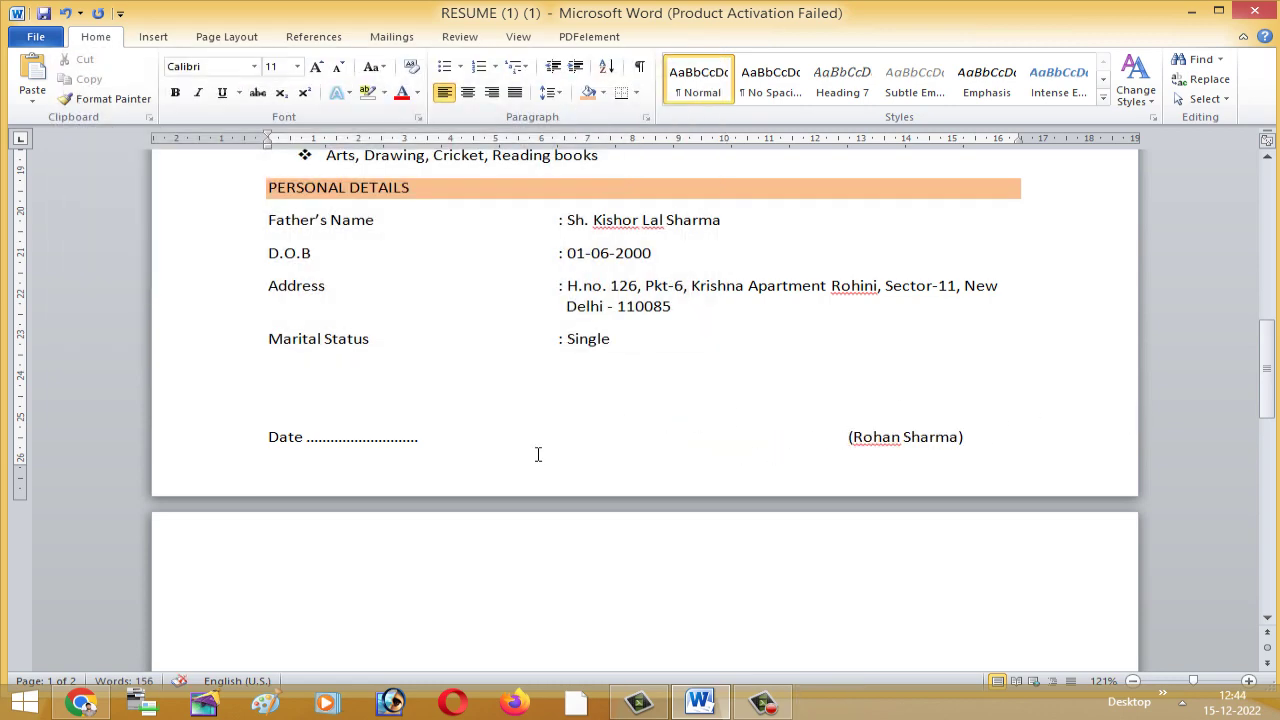
{"action": "scroll", "coordinate": [538, 454], "scroll_direction": "up", "scroll_amount": 3}
{"action": "scroll", "coordinate": [538, 454], "scroll_direction": "up", "scroll_amount": 5}
{"action": "scroll", "coordinate": [538, 454], "scroll_direction": "up", "scroll_amount": 8}
Enlarge the bold underlined RESUME title beyond 18 pt with Grow Font
{"action": "scroll", "coordinate": [538, 454], "scroll_direction": "up", "scroll_amount": 5}
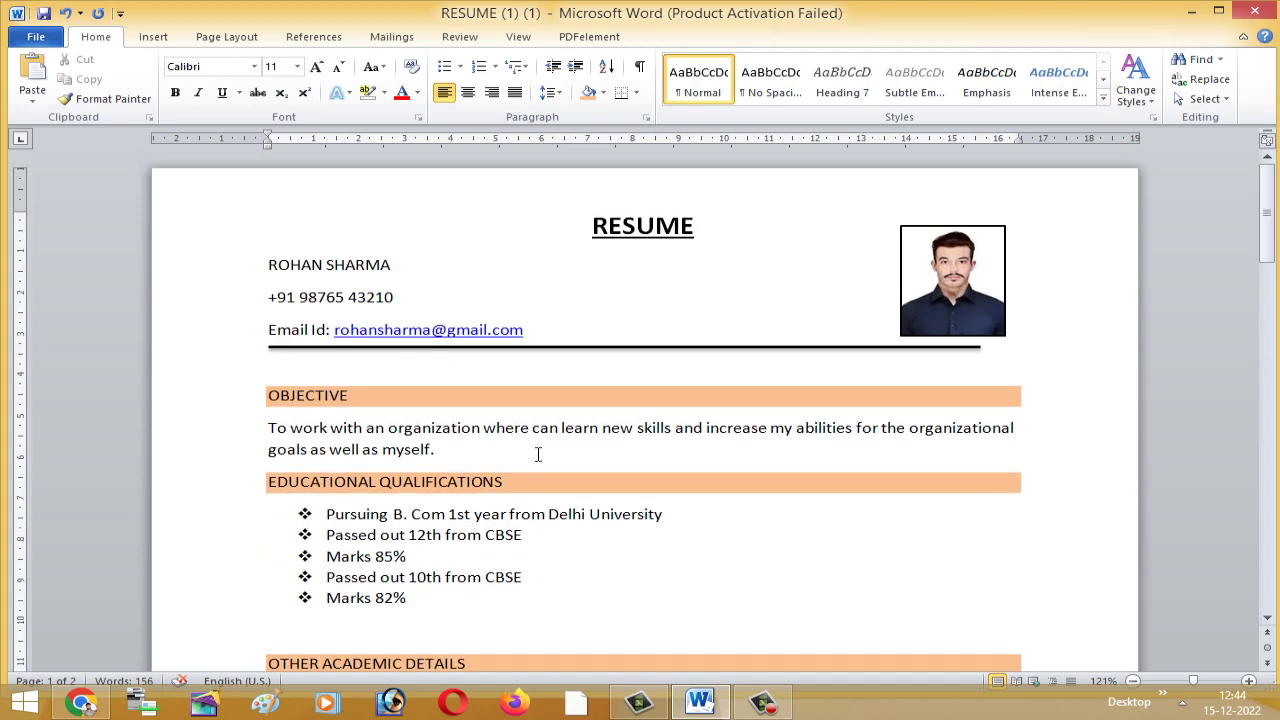
{"action": "left_click", "coordinate": [965, 285]}
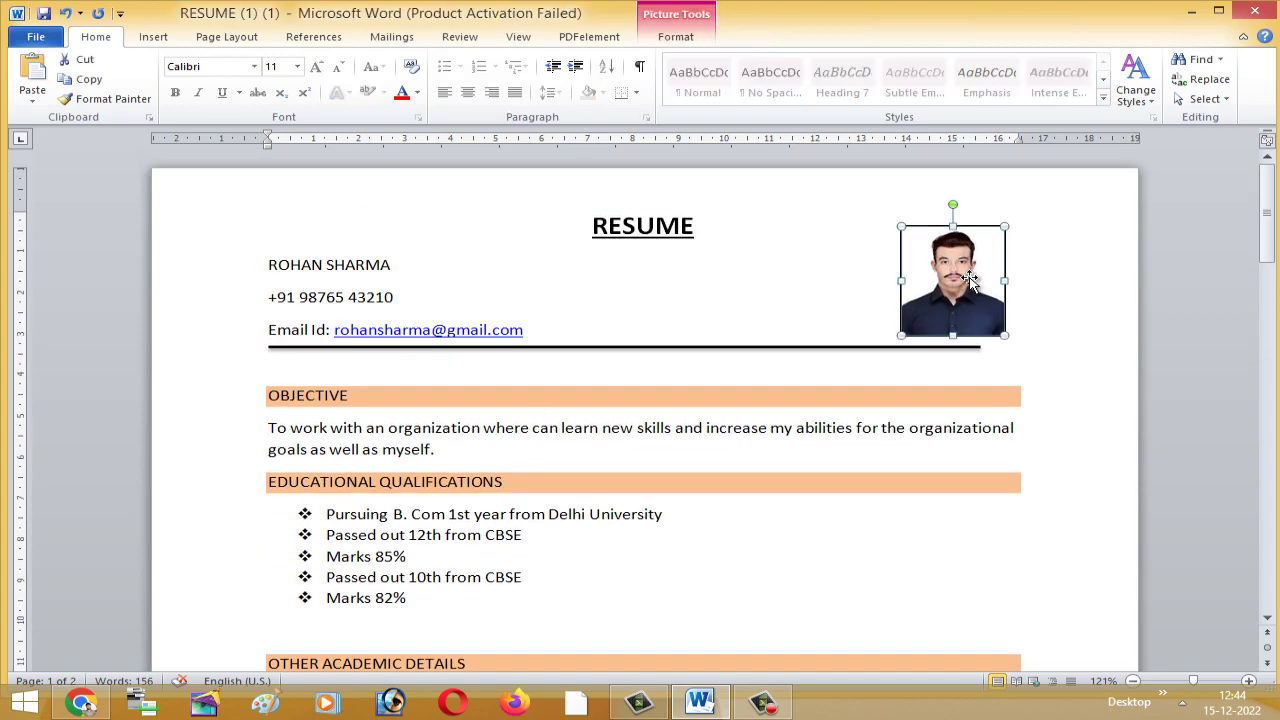
{"action": "left_click", "coordinate": [398, 266]}
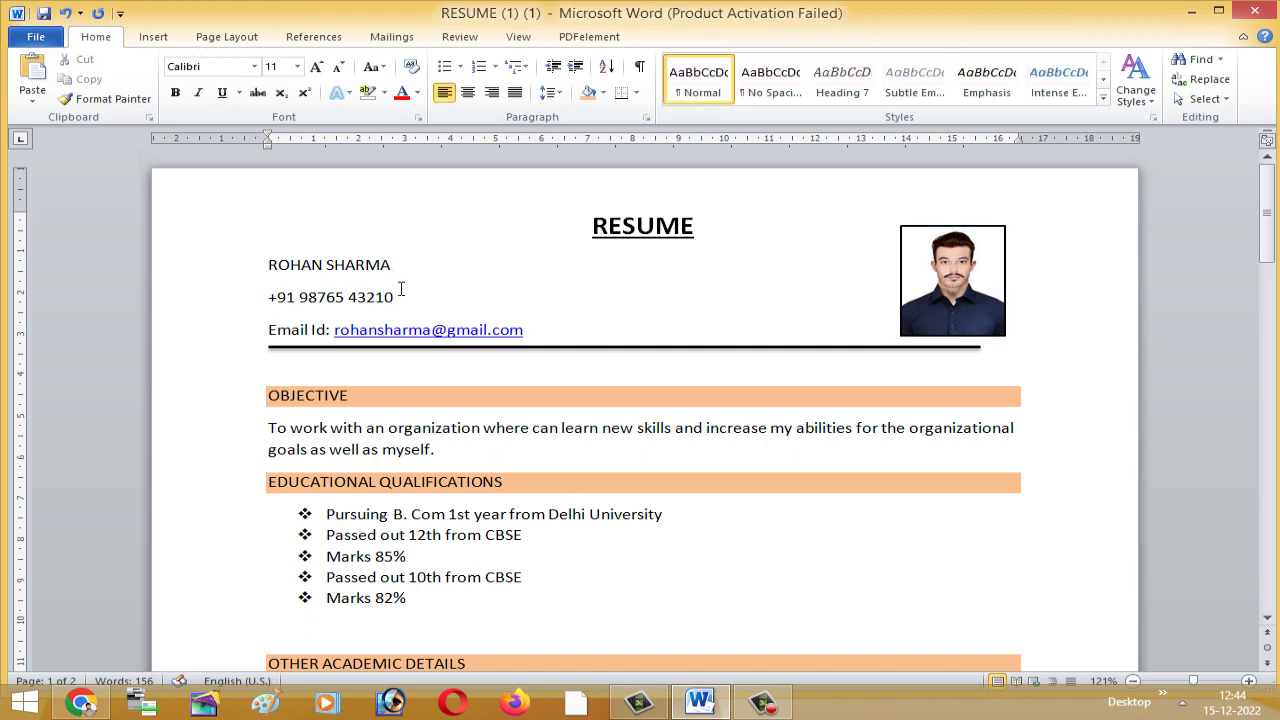
{"action": "left_click", "coordinate": [397, 296]}
{"action": "left_click", "coordinate": [716, 231]}
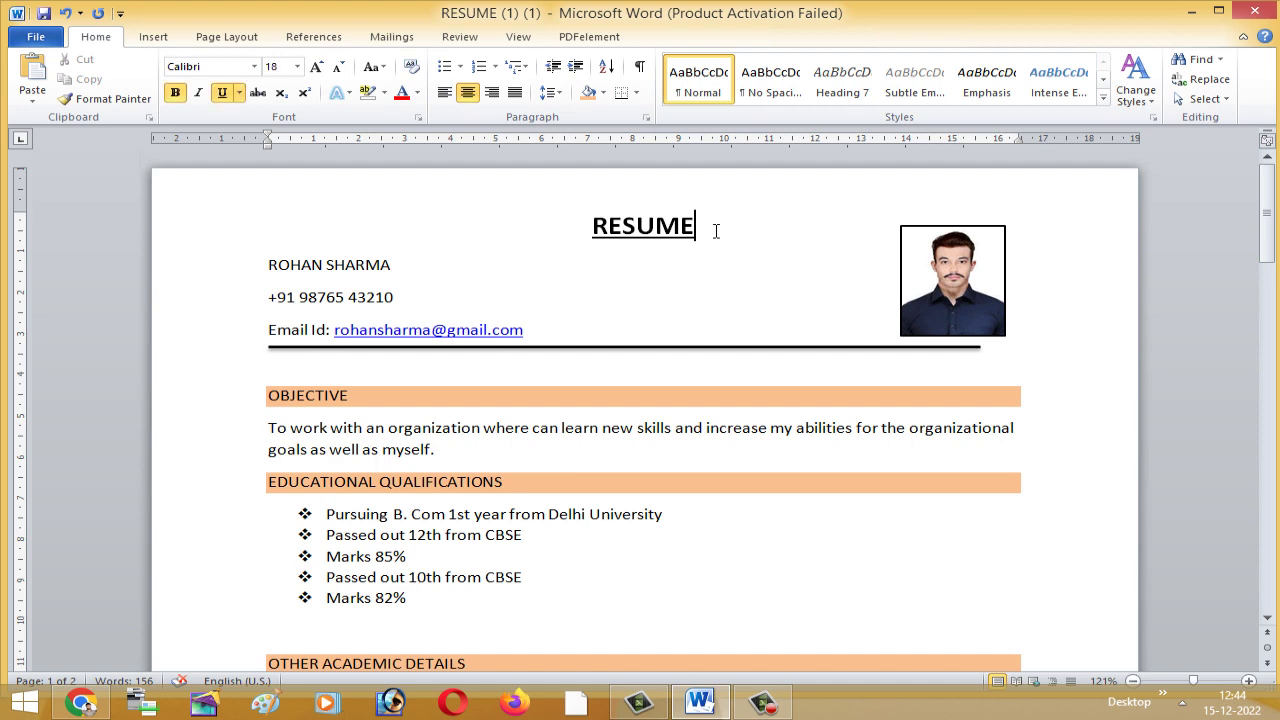
{"action": "left_click", "coordinate": [316, 67]}
{"action": "triple_click", "coordinate": [597, 240]}
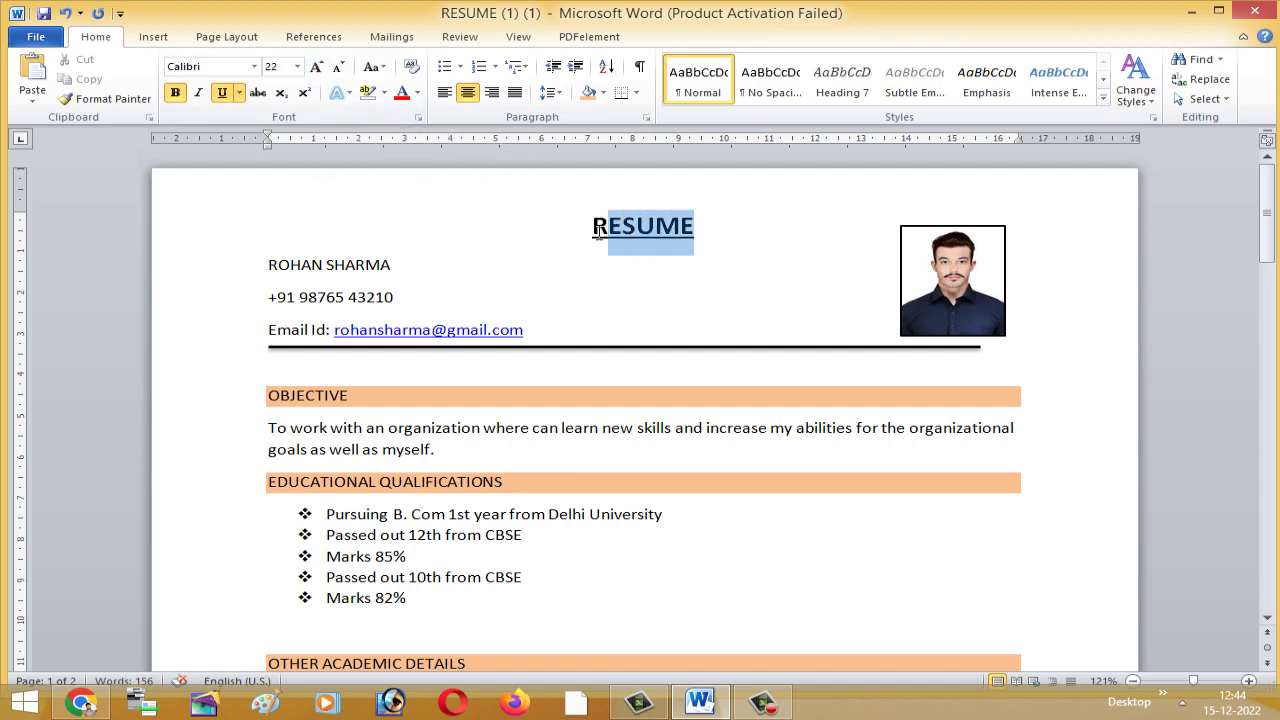
{"action": "left_click_drag", "start_coordinate": [716, 231], "coordinate": [590, 228]}
{"action": "left_click", "coordinate": [316, 67]}
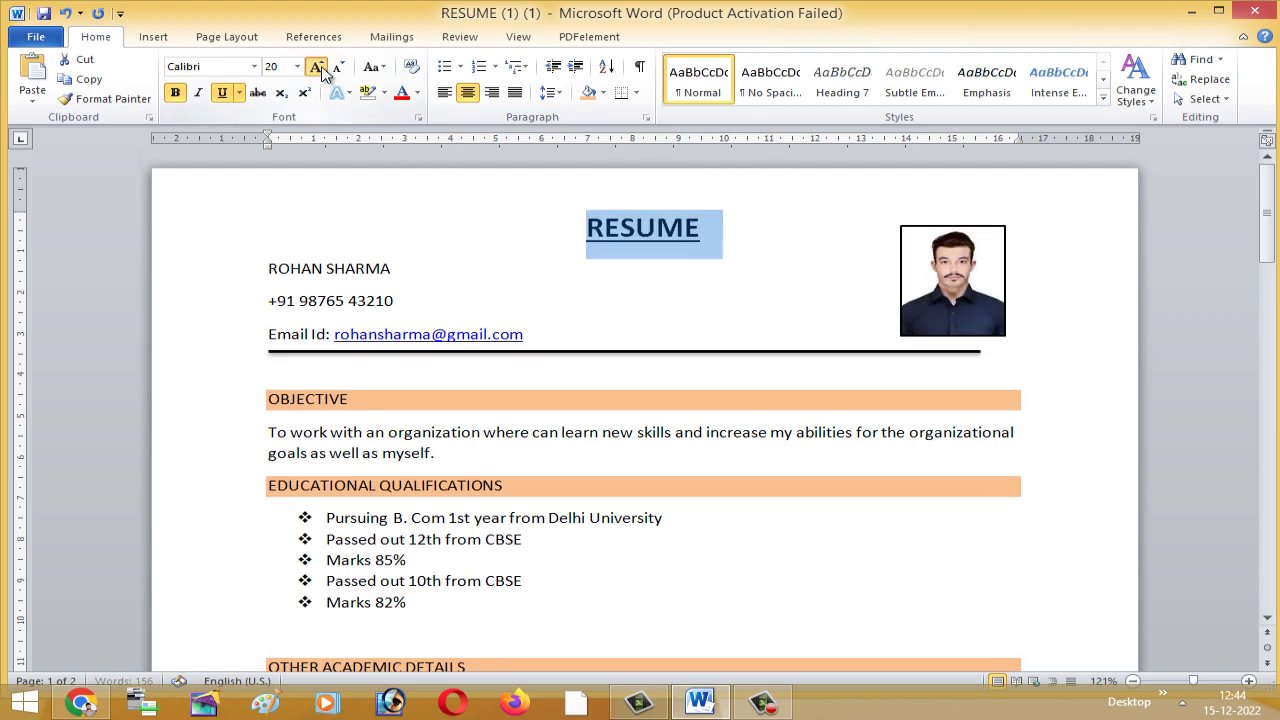
{"action": "left_click", "coordinate": [316, 67]}
{"action": "left_click", "coordinate": [316, 67]}
Nudge the photo slightly down and to the left
{"action": "left_click", "coordinate": [762, 312]}
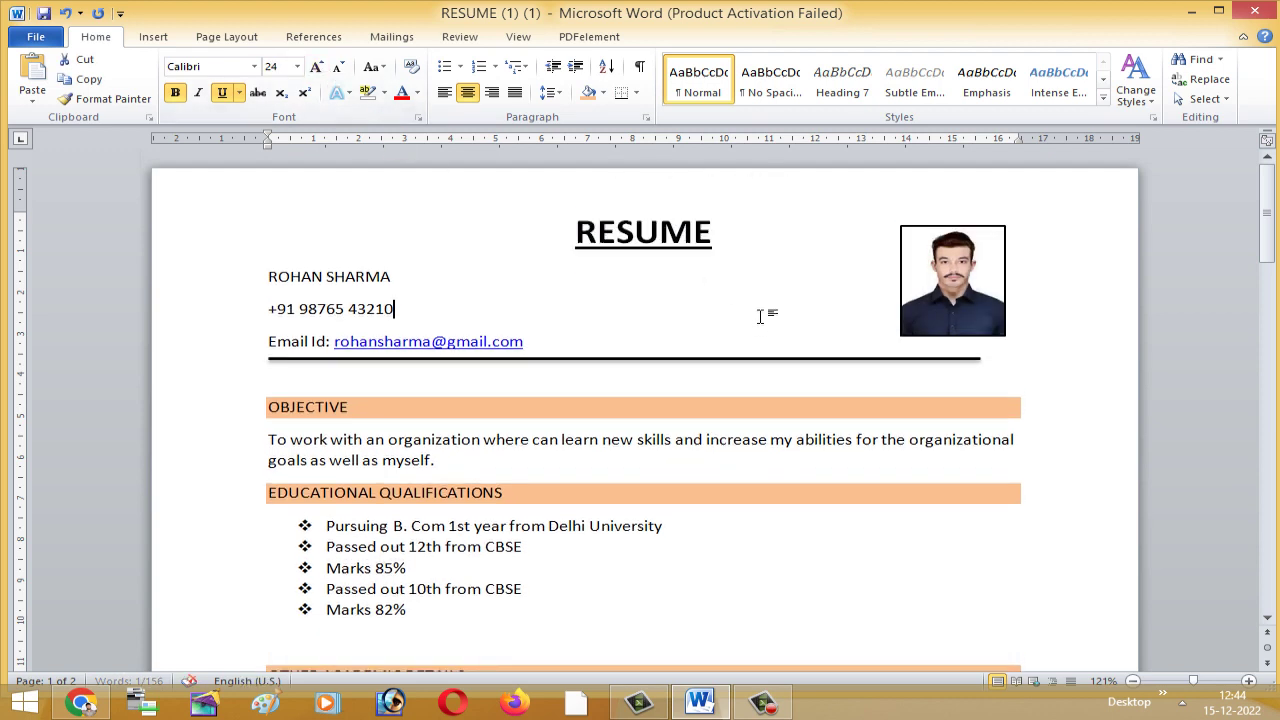
{"action": "left_click", "coordinate": [935, 325]}
{"action": "left_click_drag", "start_coordinate": [930, 316], "coordinate": [921, 328]}
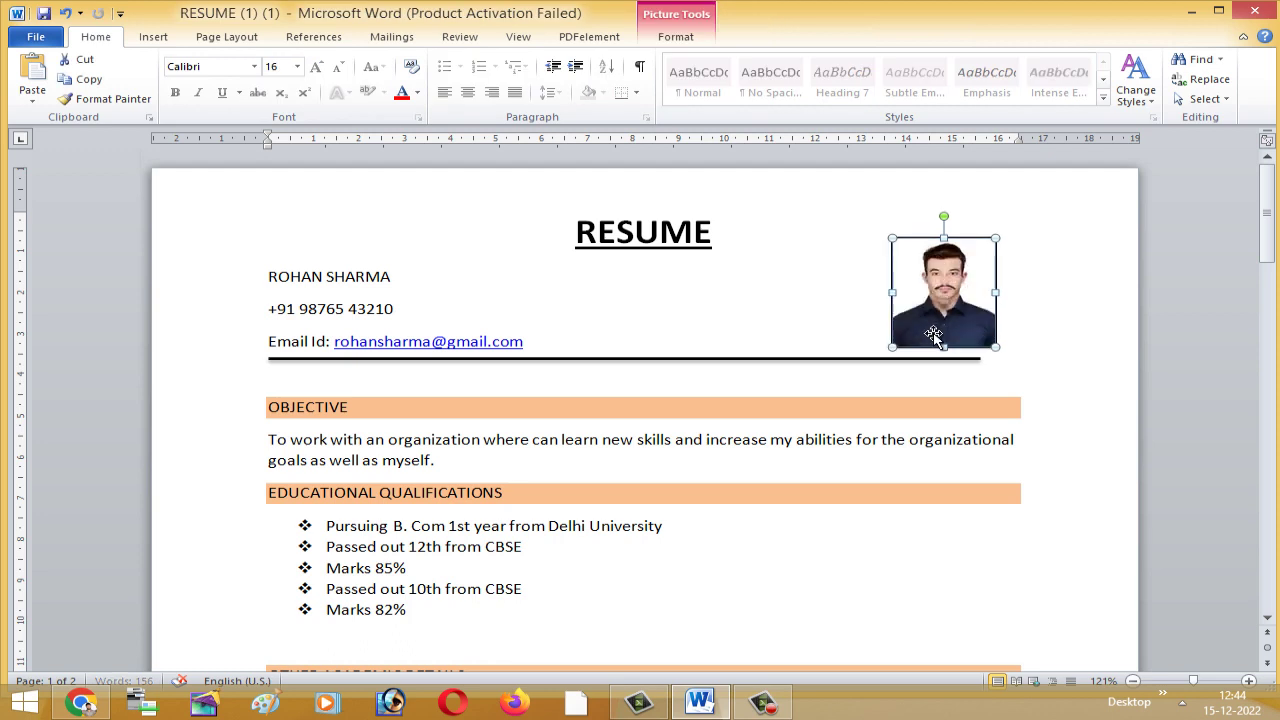
{"action": "left_click", "coordinate": [1010, 346]}
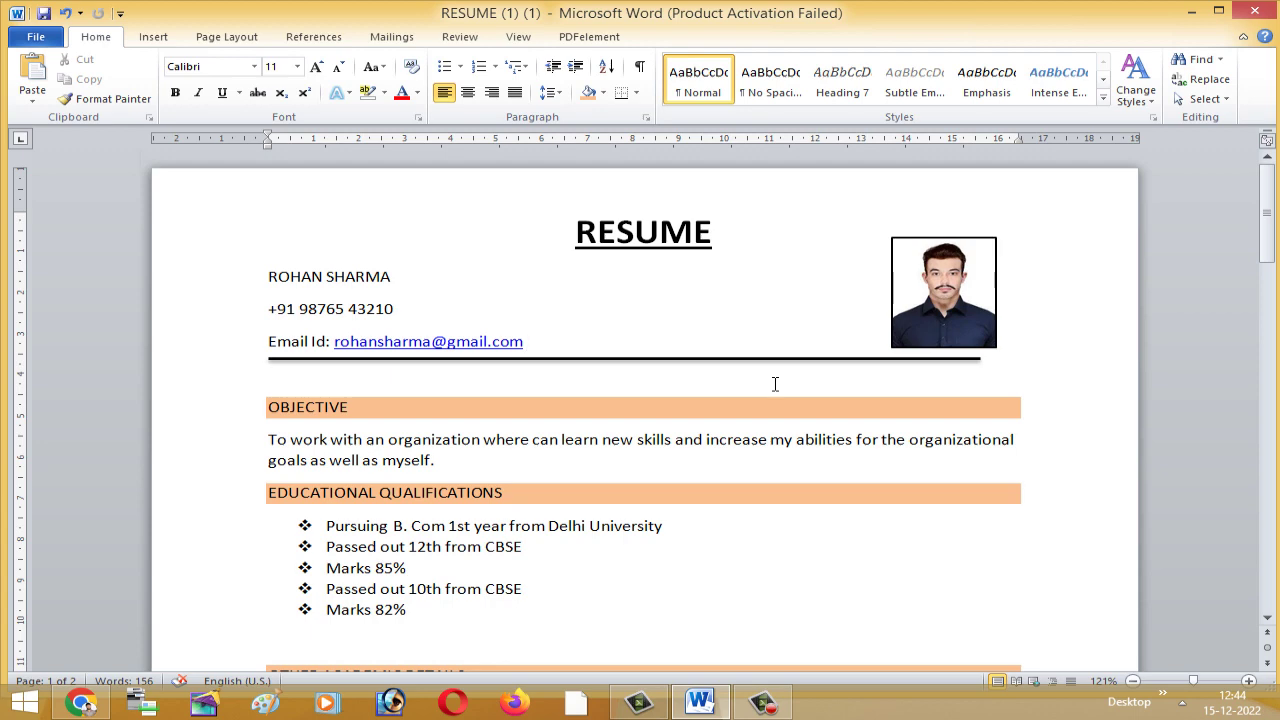
Delete the blank second page with Backspace, leaving the resume at page 1 of 1
{"action": "scroll", "coordinate": [775, 384], "scroll_direction": "down", "scroll_amount": 2, "text": "ctrl"}
{"action": "scroll", "coordinate": [773, 395], "scroll_direction": "down", "scroll_amount": 2, "text": "ctrl"}
{"action": "scroll", "coordinate": [772, 405], "scroll_direction": "down", "scroll_amount": 3}
{"action": "scroll", "coordinate": [772, 416], "scroll_direction": "down", "scroll_amount": 3}
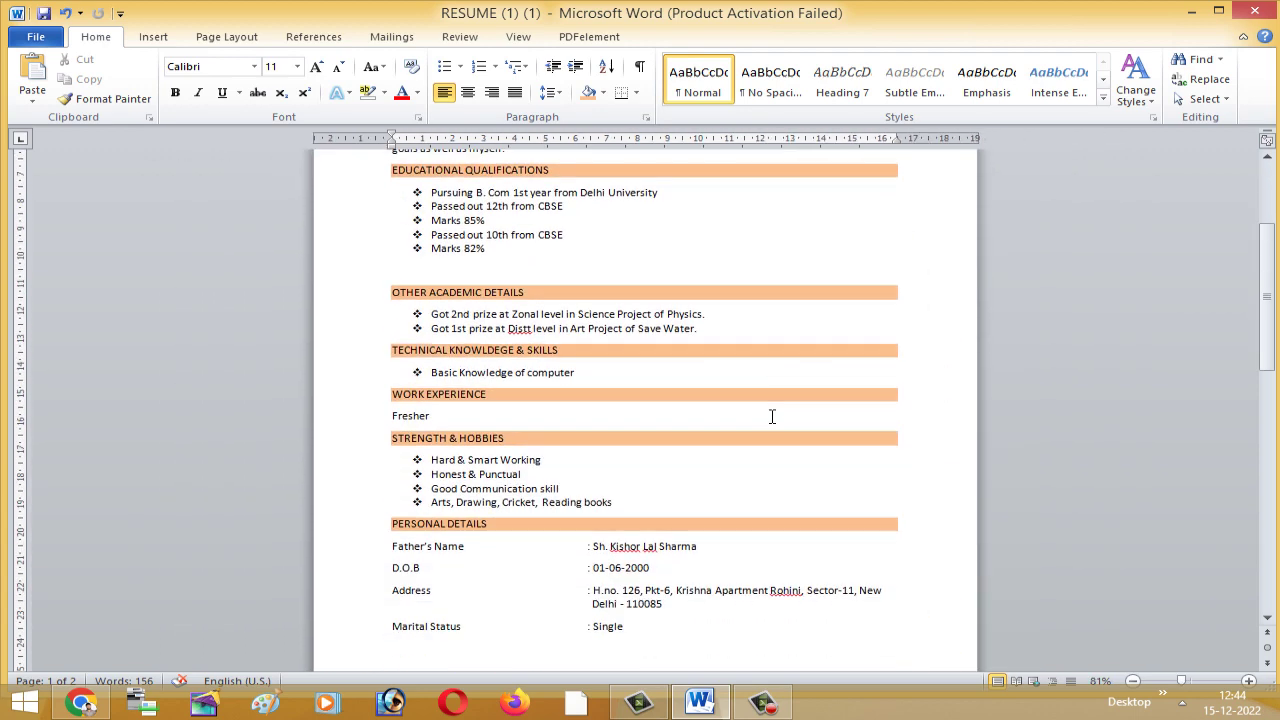
{"action": "scroll", "coordinate": [772, 416], "scroll_direction": "down", "scroll_amount": 3}
{"action": "scroll", "coordinate": [772, 416], "scroll_direction": "down", "scroll_amount": 3}
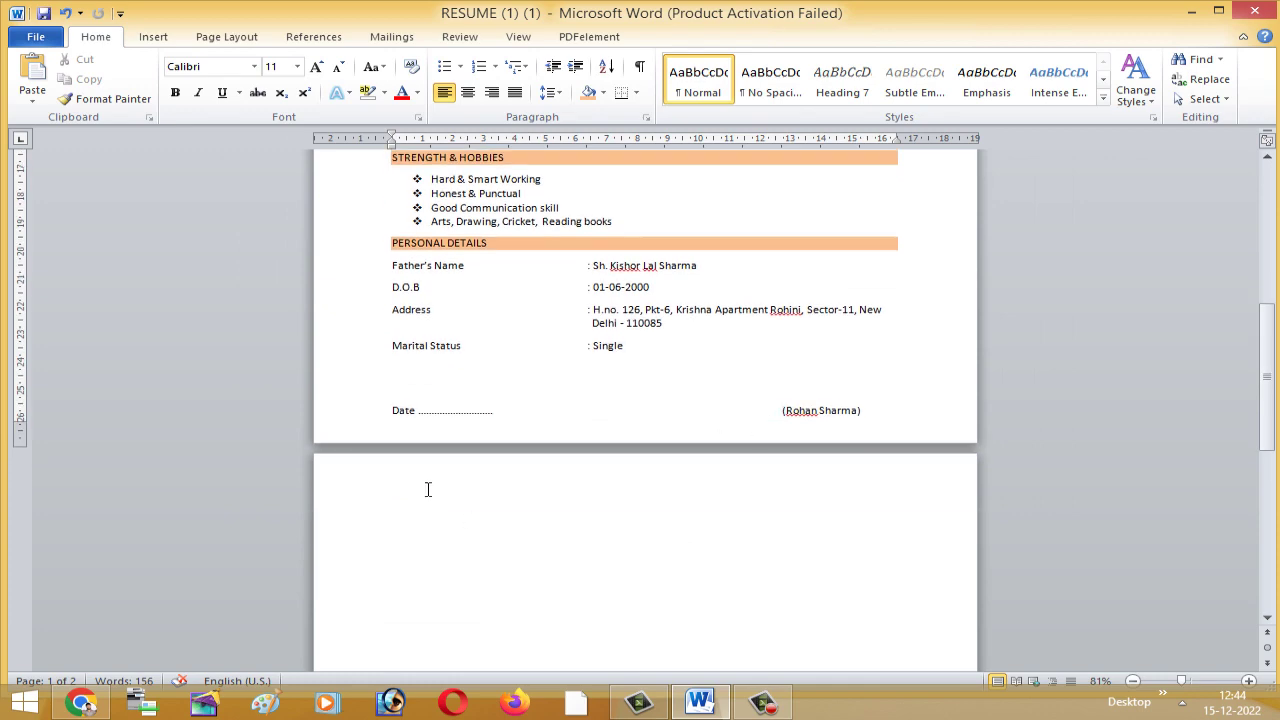
{"action": "left_click", "coordinate": [458, 502]}
{"action": "key", "text": "BackSpace"}
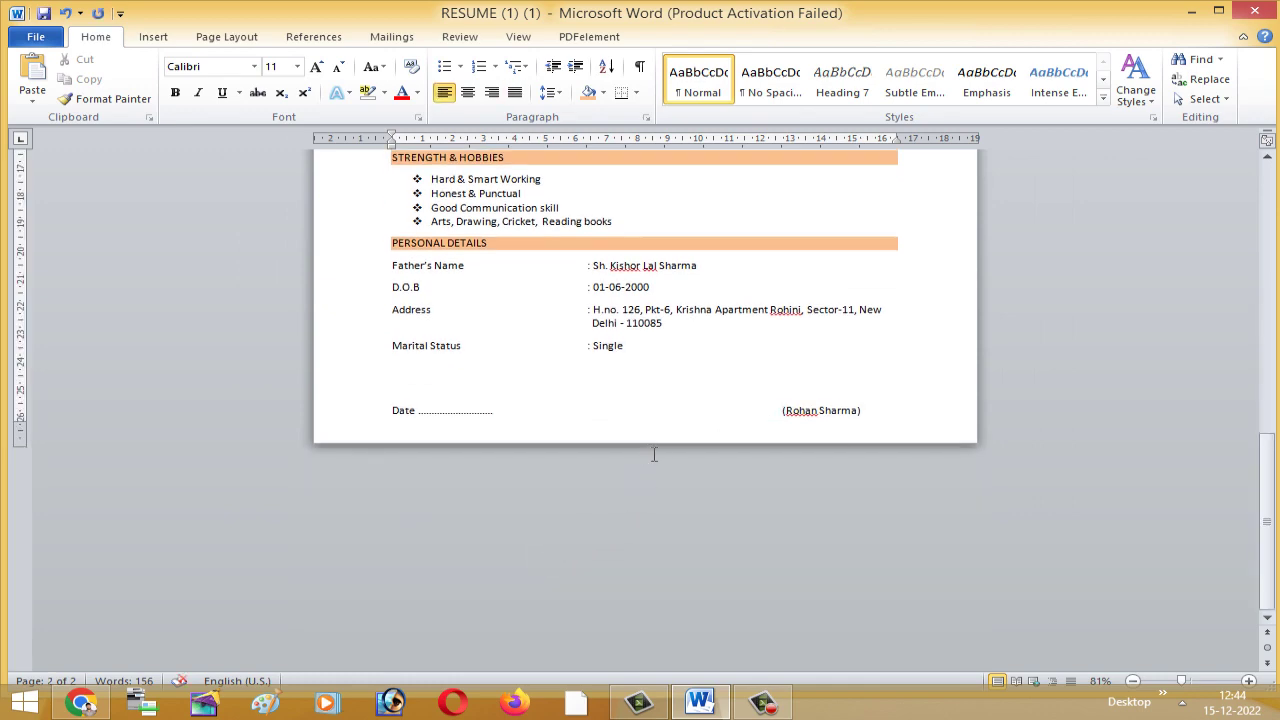
{"action": "scroll", "coordinate": [654, 455], "scroll_direction": "up", "scroll_amount": 3}
{"action": "scroll", "coordinate": [654, 455], "scroll_direction": "up", "scroll_amount": 3}
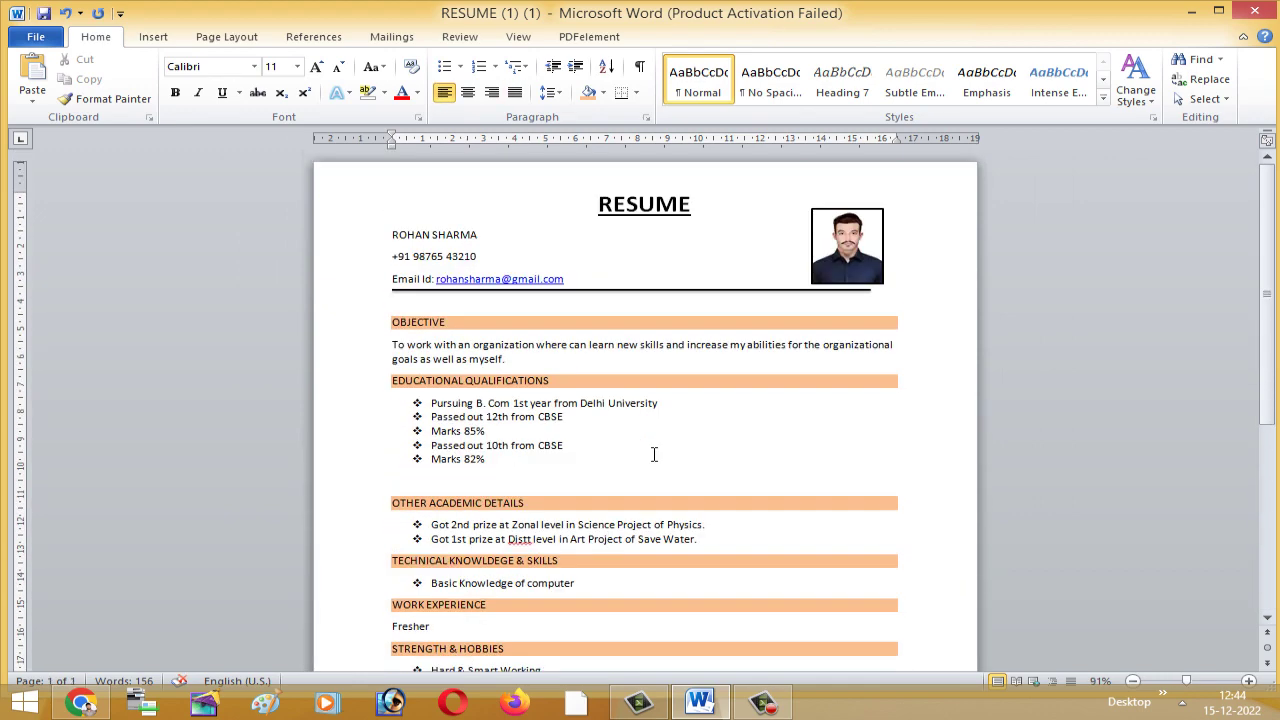
{"action": "scroll", "coordinate": [620, 445], "scroll_direction": "up", "scroll_amount": 2}
{"action": "scroll", "coordinate": [412, 376], "scroll_direction": "up", "scroll_amount": 1}
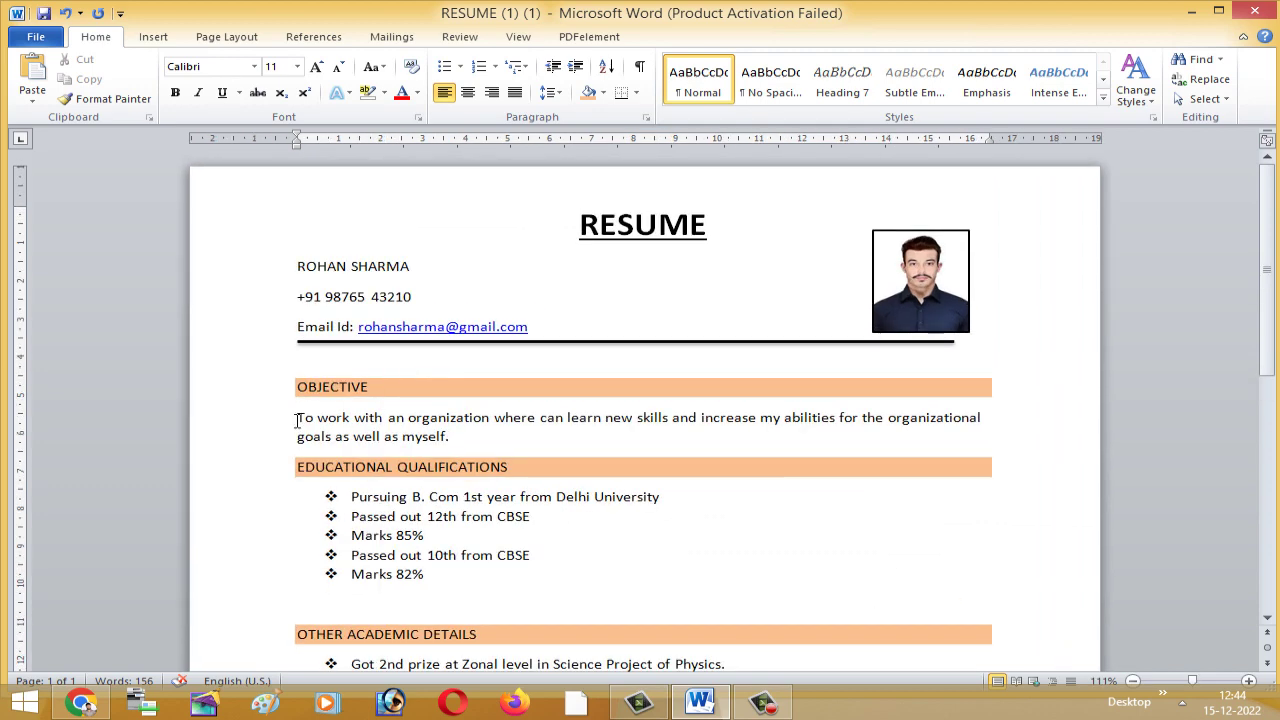
{"action": "left_click_drag", "start_coordinate": [298, 418], "coordinate": [476, 440]}
{"action": "scroll", "coordinate": [490, 440], "scroll_direction": "down", "scroll_amount": 1}
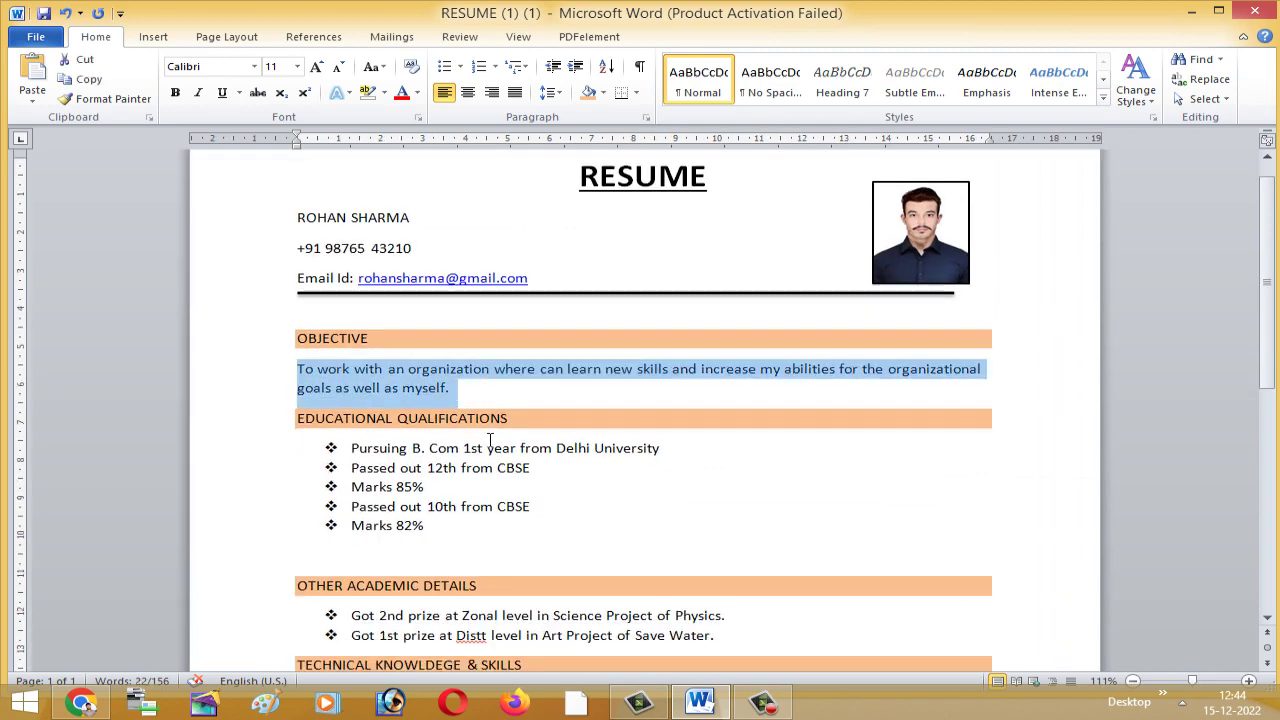
{"action": "left_click", "coordinate": [566, 505]}
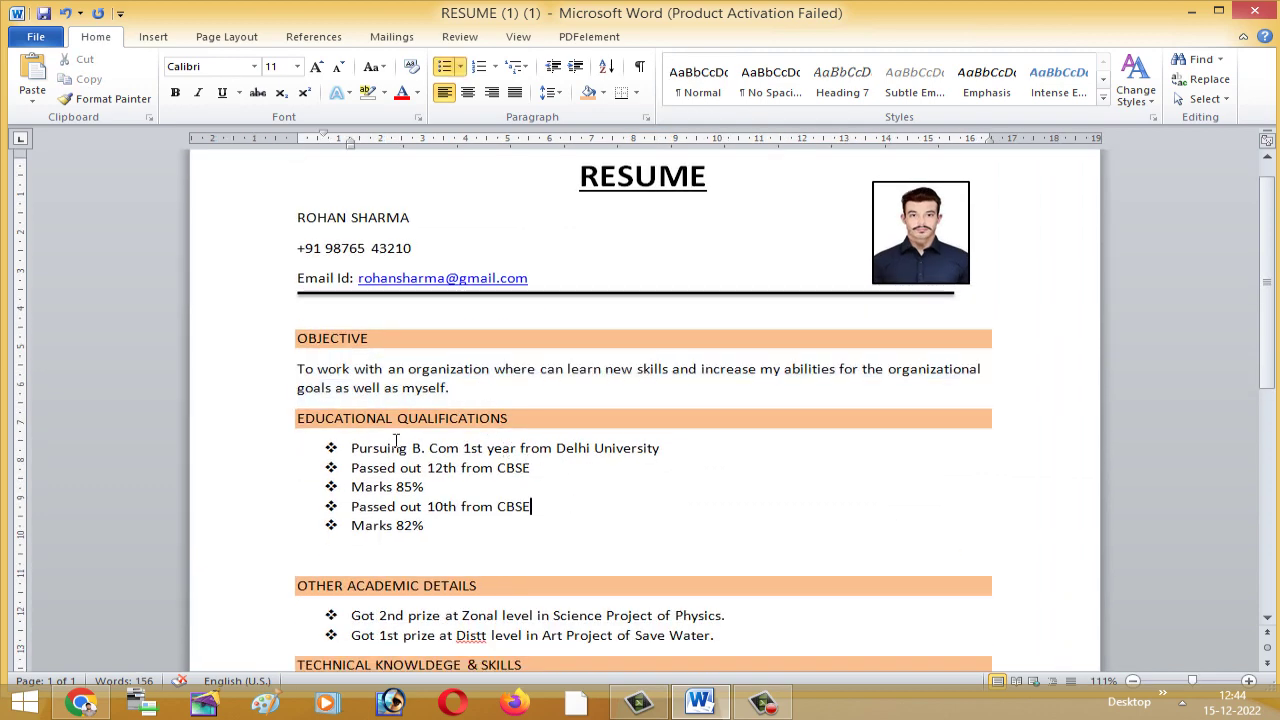
{"action": "left_click", "coordinate": [530, 424]}
{"action": "scroll", "coordinate": [500, 424], "scroll_direction": "down", "scroll_amount": 2}
{"action": "left_click_drag", "start_coordinate": [352, 354], "coordinate": [520, 354]}
{"action": "left_click_drag", "start_coordinate": [352, 371], "coordinate": [545, 373]}
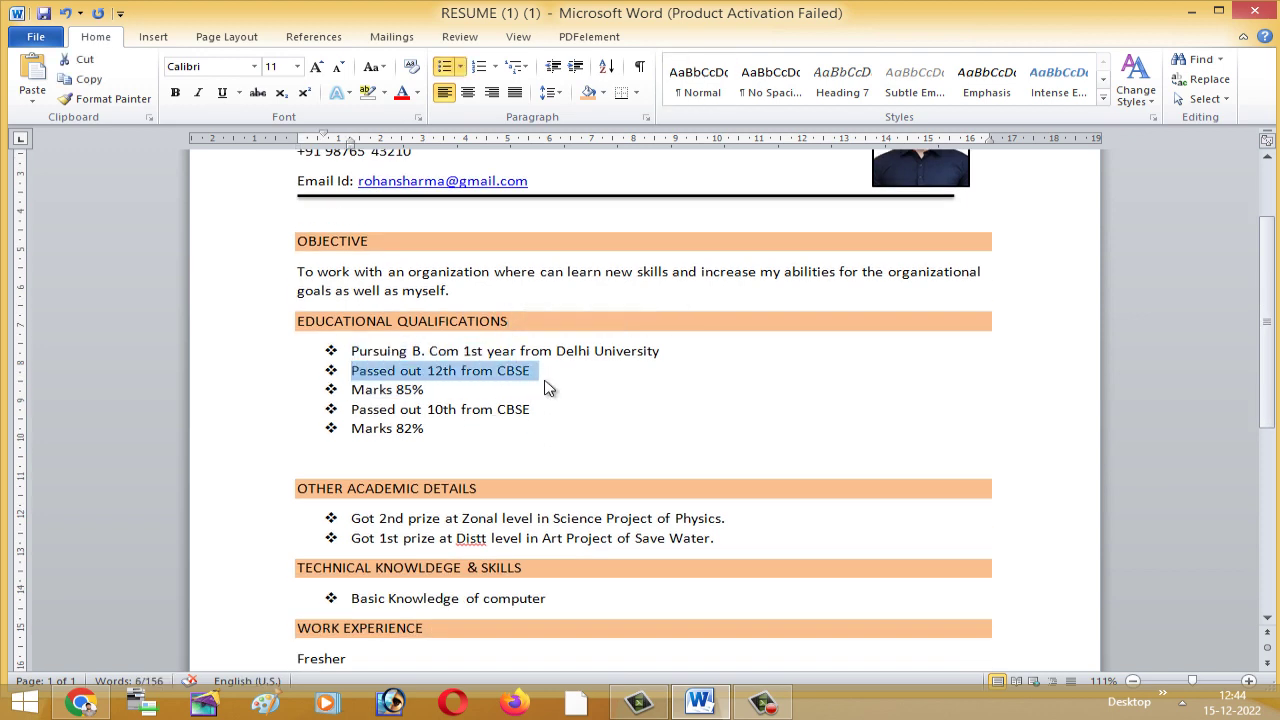
{"action": "left_click", "coordinate": [427, 390]}
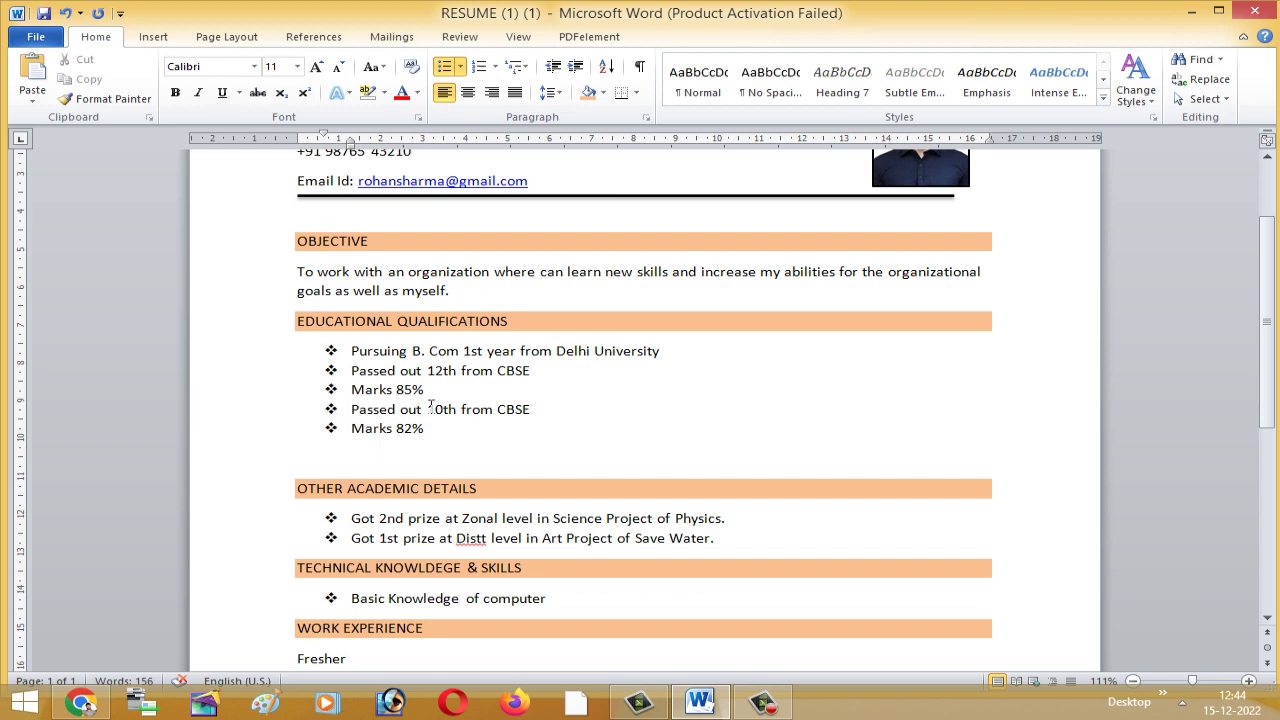
{"action": "scroll", "coordinate": [433, 431], "scroll_direction": "down", "scroll_amount": 2}
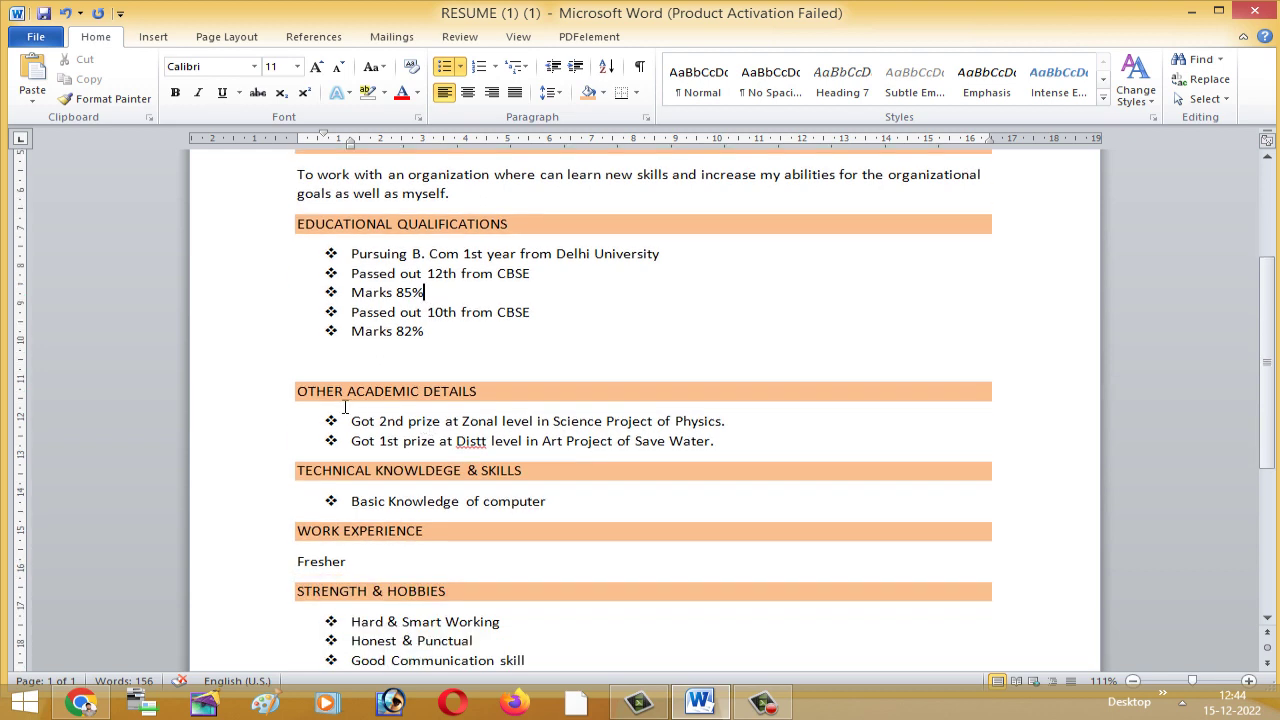
{"action": "left_click_drag", "start_coordinate": [298, 391], "coordinate": [517, 397]}
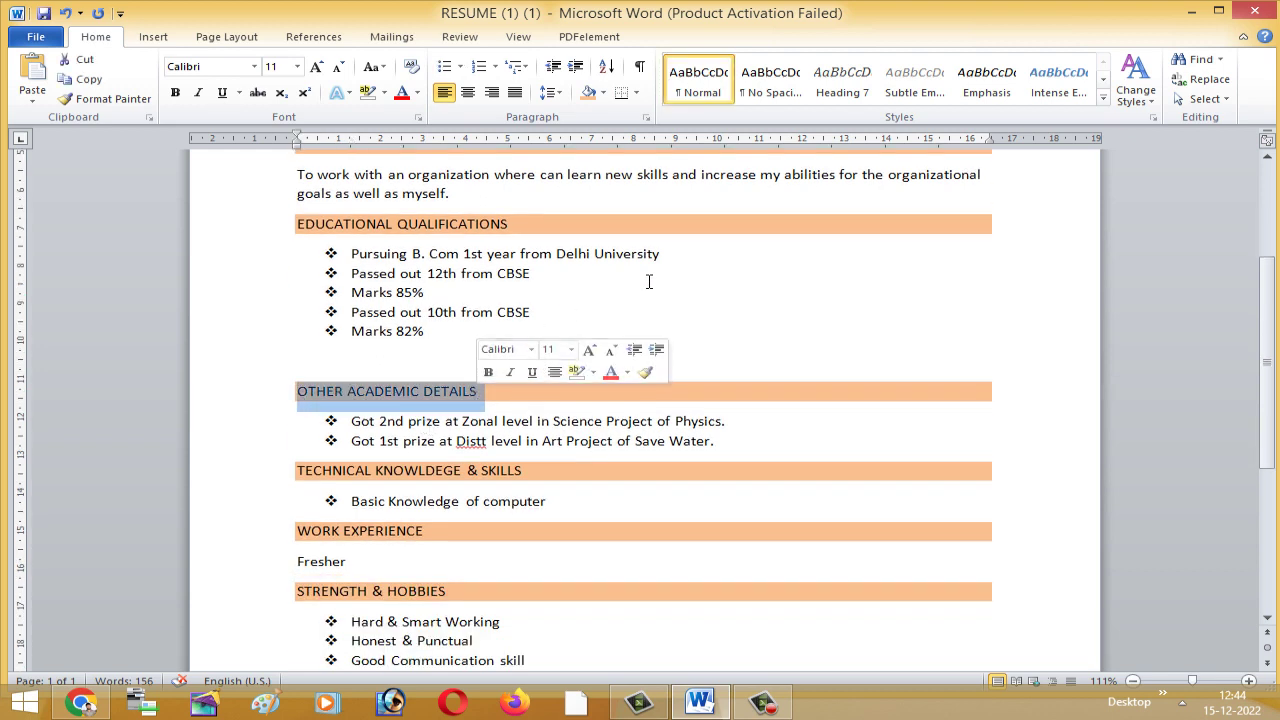
{"action": "left_click", "coordinate": [532, 273]}
{"action": "scroll", "coordinate": [480, 297], "scroll_direction": "up", "scroll_amount": 2}
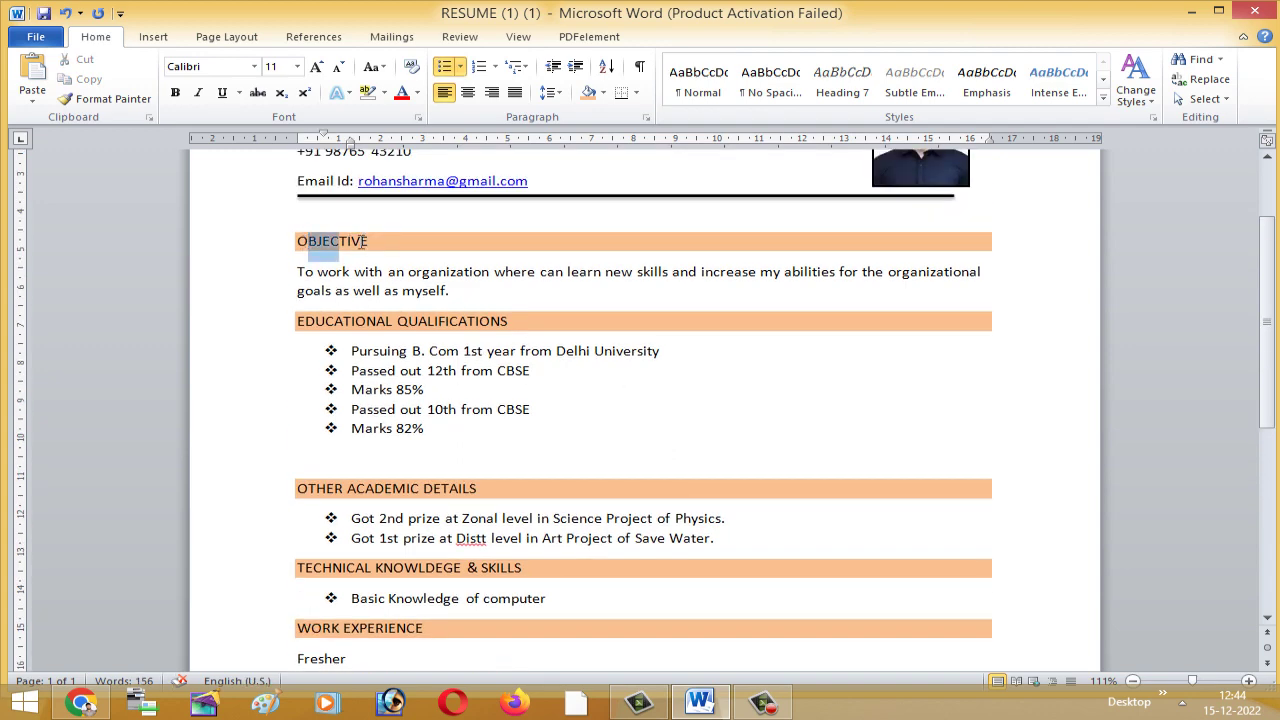
{"action": "double_click", "coordinate": [306, 241]}
{"action": "left_click", "coordinate": [424, 389]}
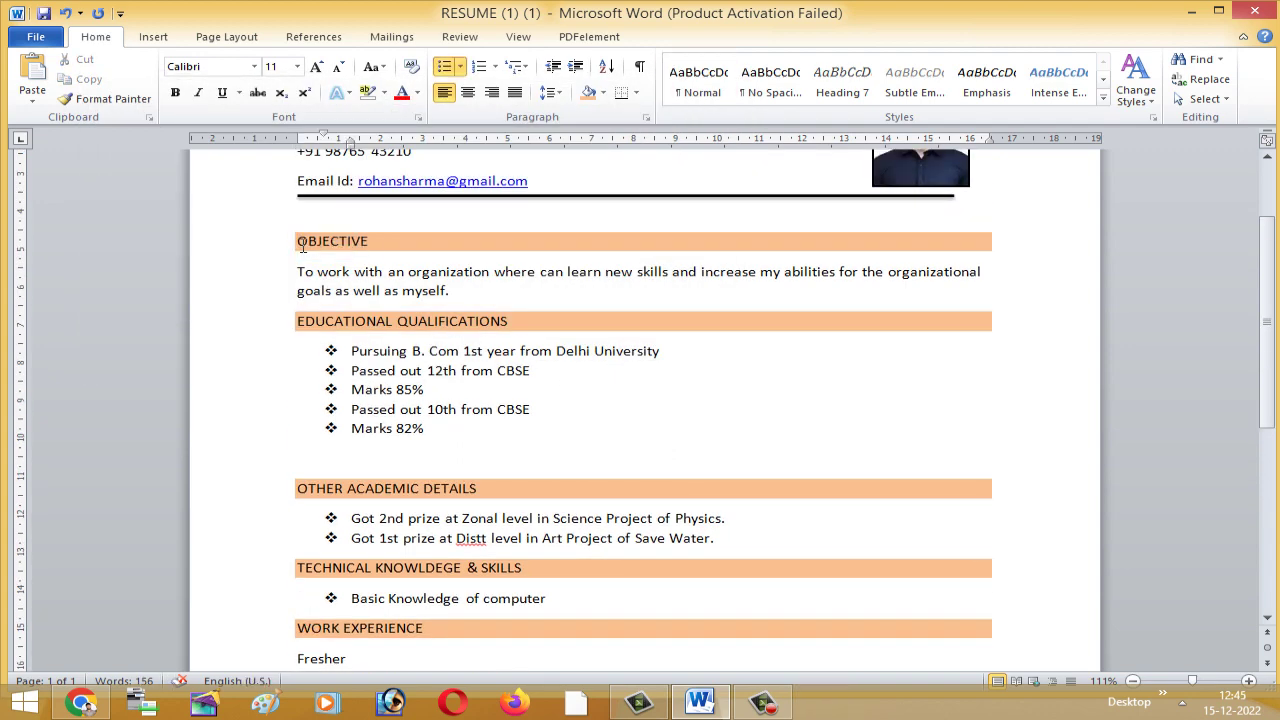
{"action": "left_click_drag", "start_coordinate": [298, 241], "coordinate": [383, 254]}
{"action": "left_click", "coordinate": [369, 241]}
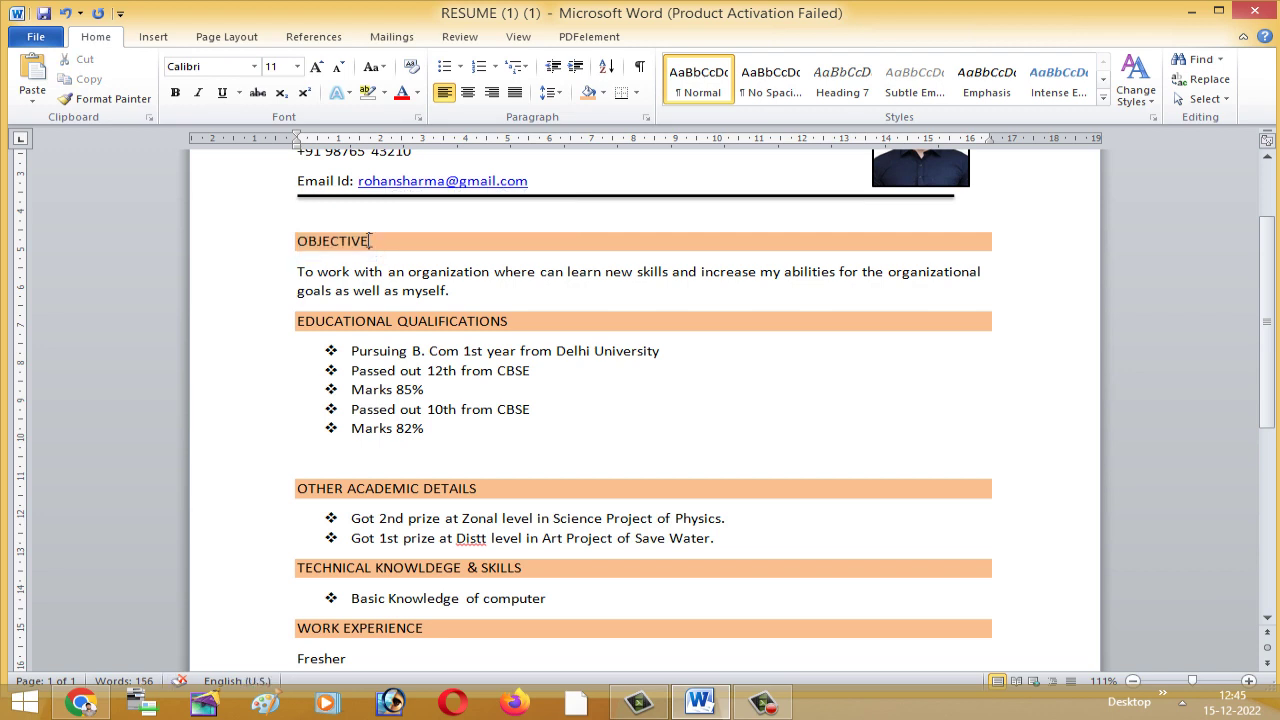
{"action": "left_click", "coordinate": [453, 290]}
{"action": "left_click", "coordinate": [515, 322]}
{"action": "scroll", "coordinate": [539, 421], "scroll_direction": "down", "scroll_amount": 1}
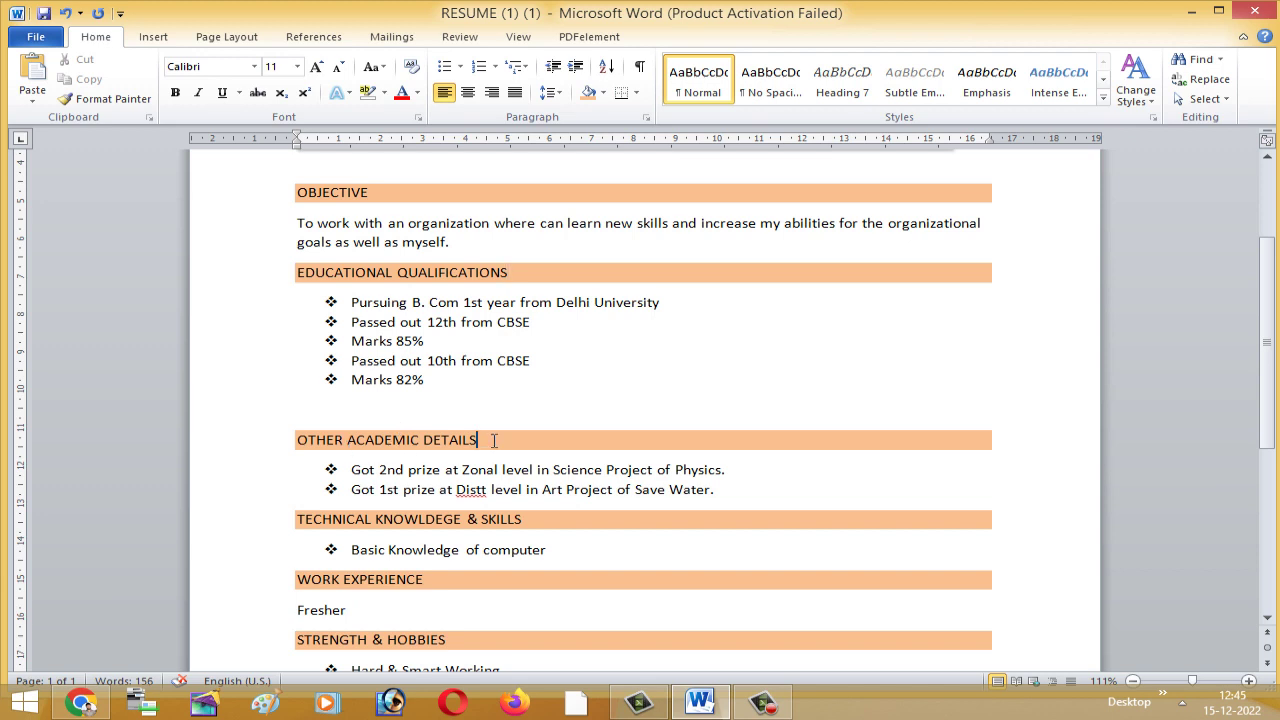
{"action": "left_click", "coordinate": [495, 440]}
{"action": "scroll", "coordinate": [490, 436], "scroll_direction": "down", "scroll_amount": 3}
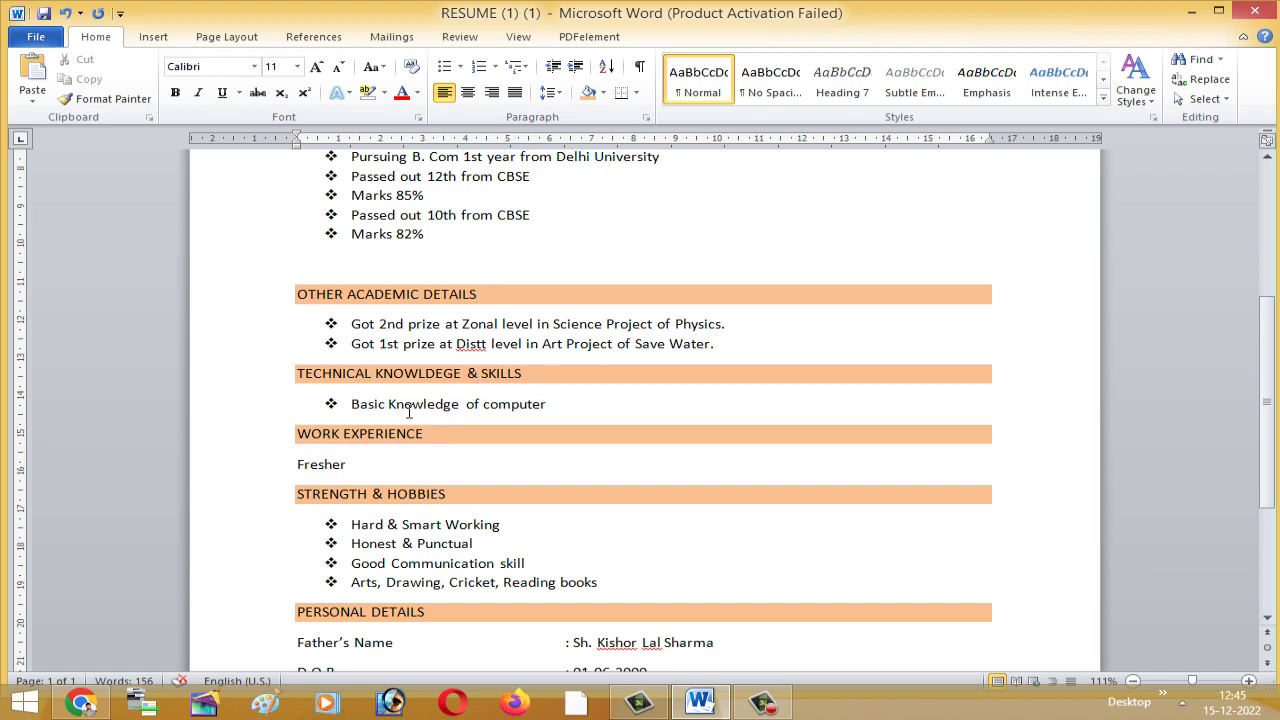
{"action": "left_click", "coordinate": [548, 406]}
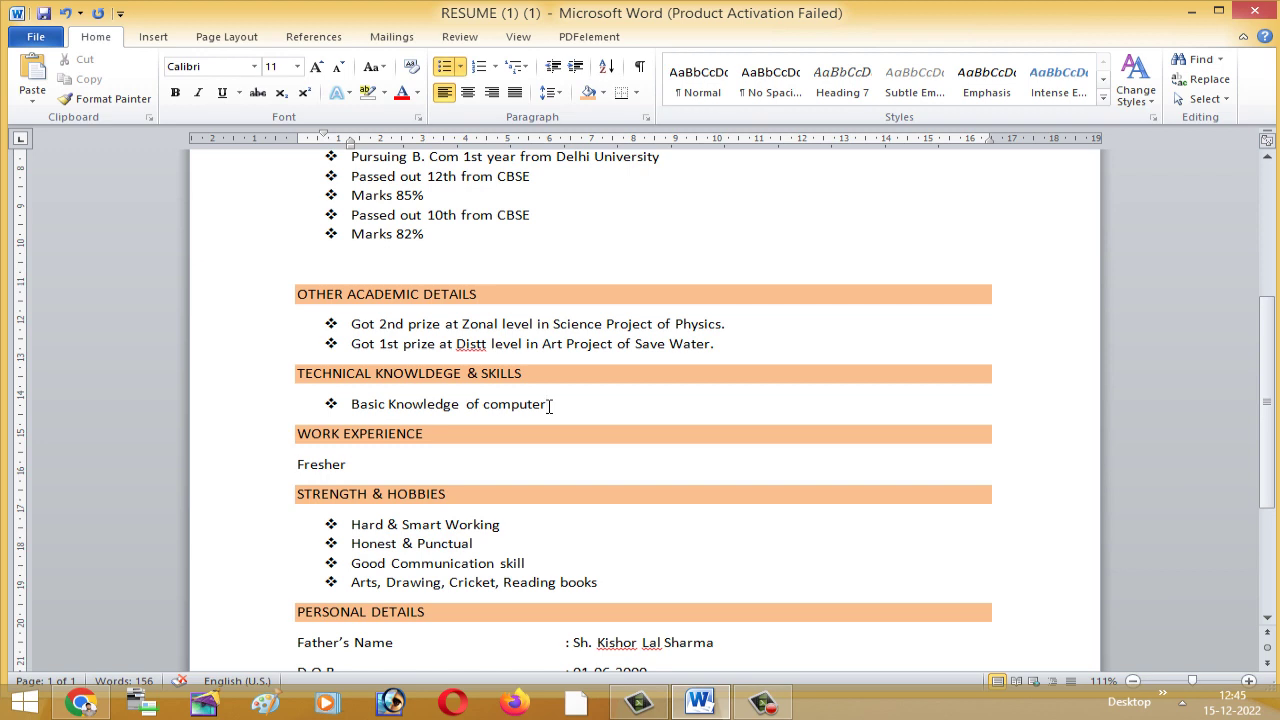
{"action": "scroll", "coordinate": [526, 407], "scroll_direction": "down", "scroll_amount": 1}
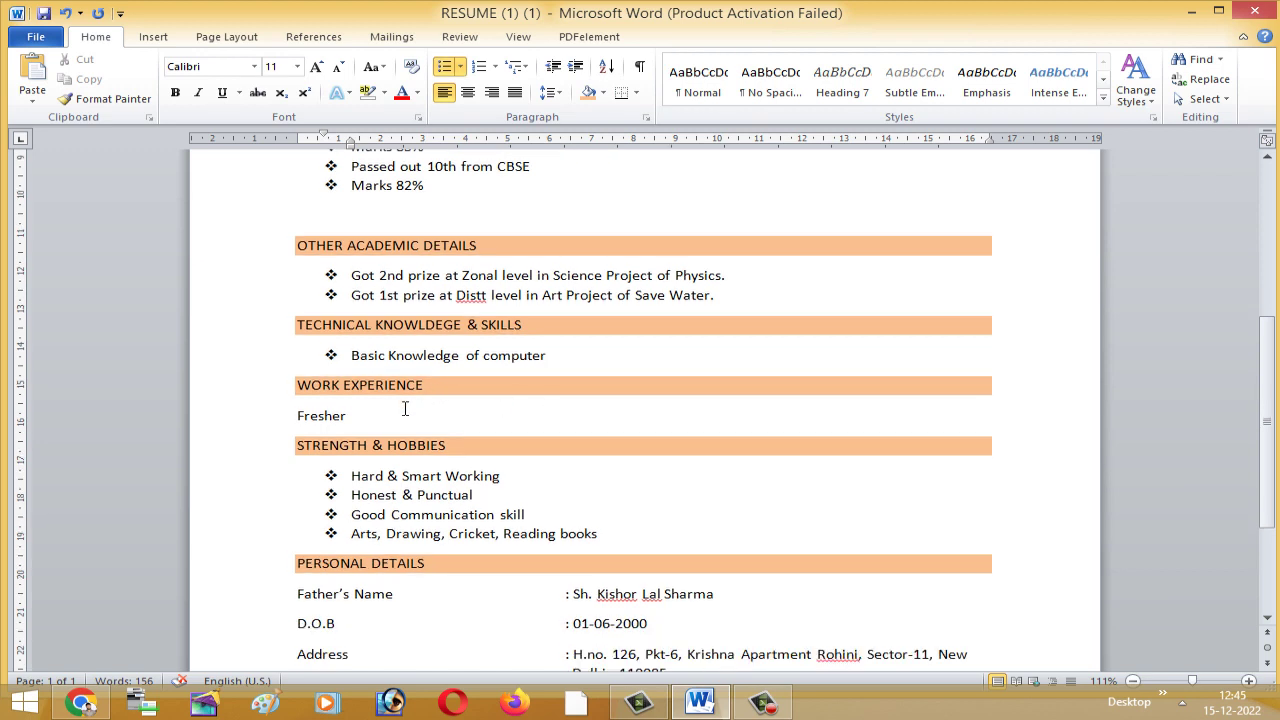
{"action": "left_click", "coordinate": [368, 415]}
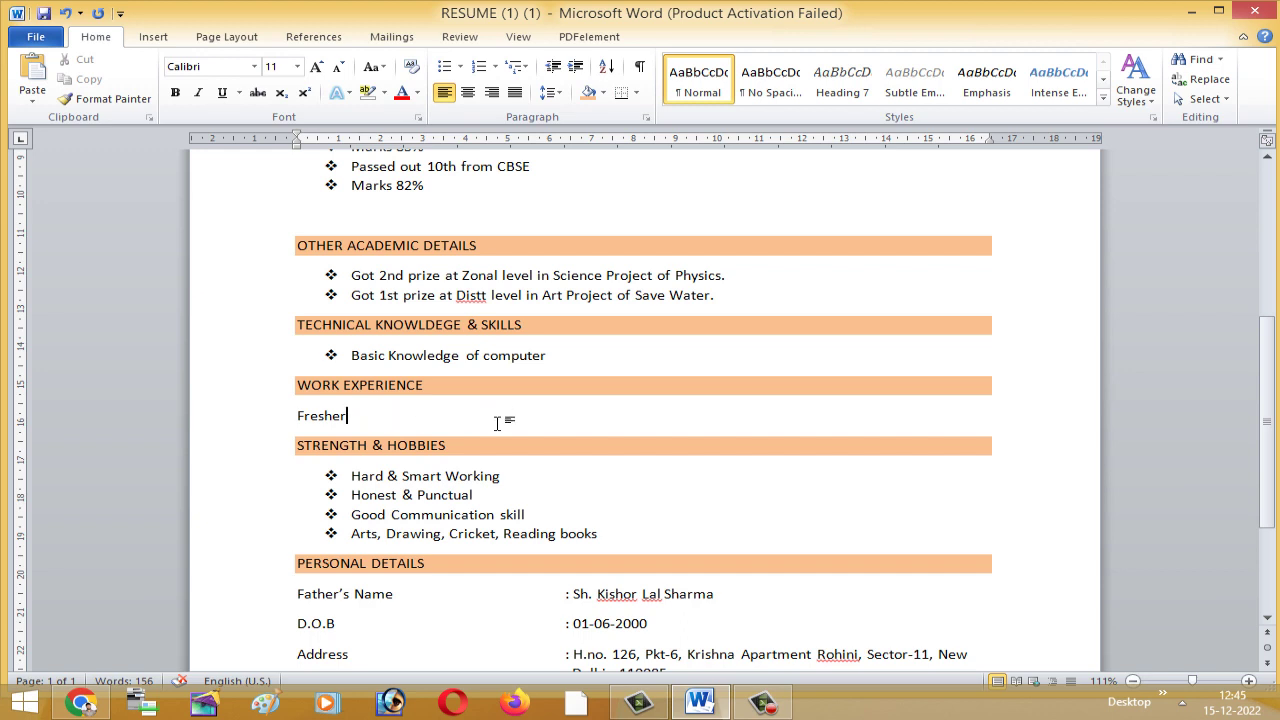
{"action": "scroll", "coordinate": [497, 423], "scroll_direction": "down", "scroll_amount": 2}
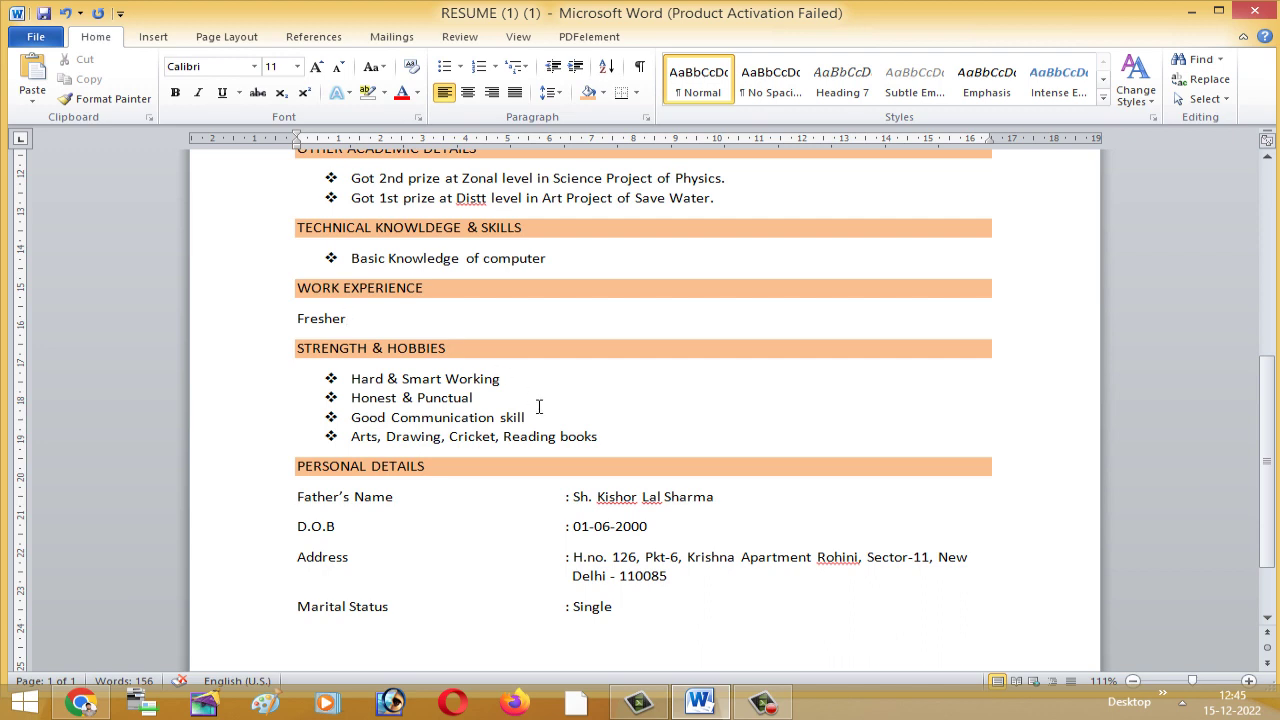
{"action": "scroll", "coordinate": [538, 407], "scroll_direction": "down", "scroll_amount": 1}
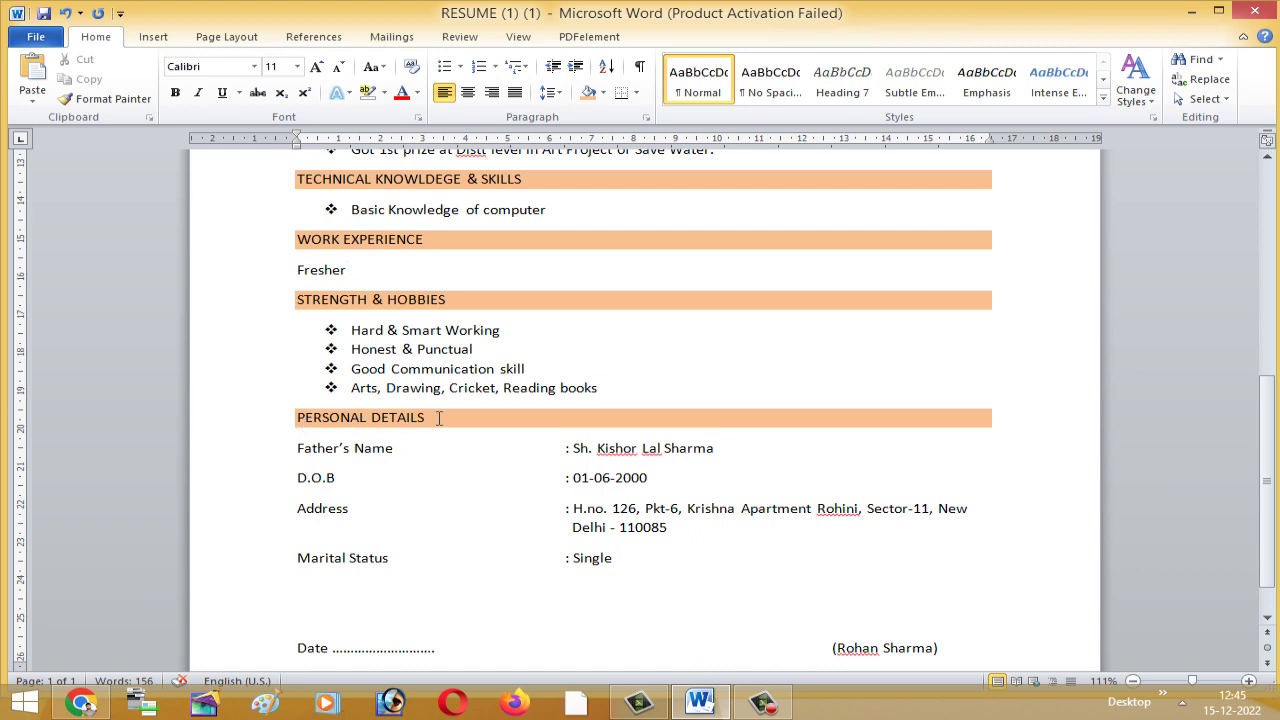
{"action": "left_click", "coordinate": [439, 418]}
{"action": "key", "text": "Return"}
{"action": "type", "text": "G"}
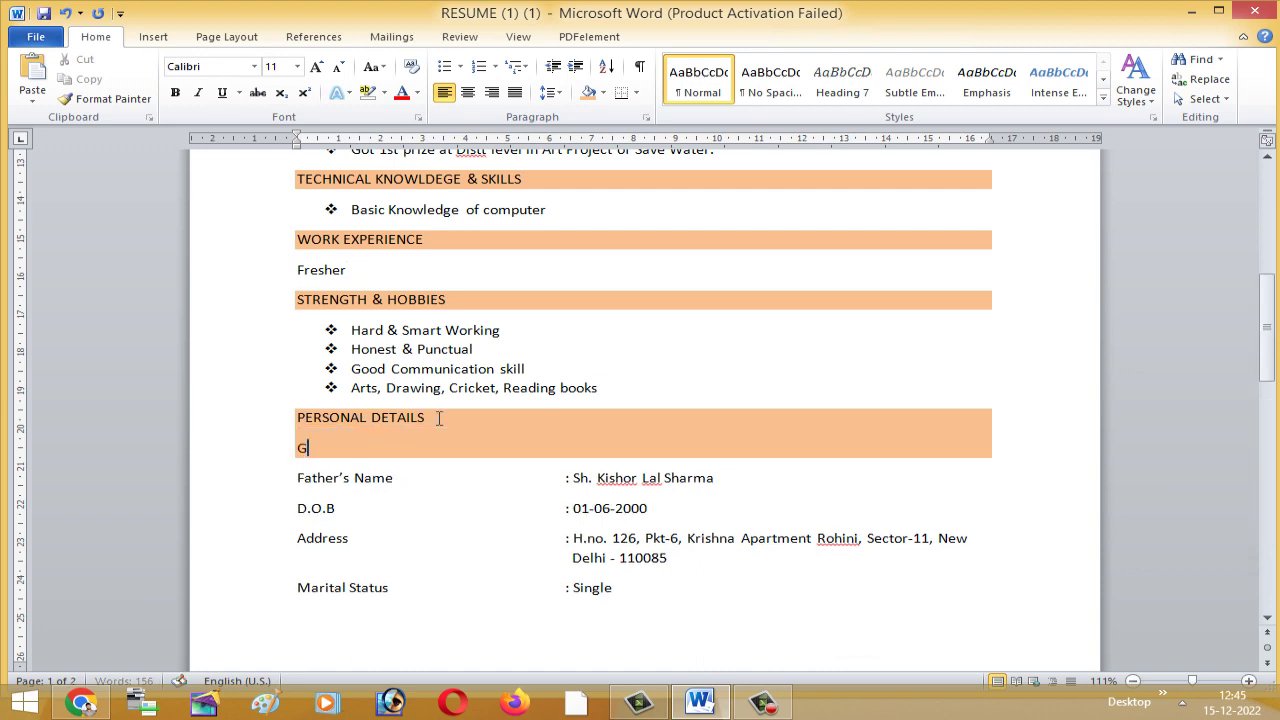
{"action": "type", "text": "GFGDFG"}
{"action": "key", "text": "BackSpace"}
{"action": "key", "text": "BackSpace"}
{"action": "key", "text": "BackSpace"}
{"action": "key", "text": "BackSpace"}
{"action": "key", "text": "BackSpace"}
{"action": "key", "text": "BackSpace"}
{"action": "key", "text": "BackSpace"}
{"action": "key", "text": "BackSpace"}
{"action": "key", "text": "BackSpace"}
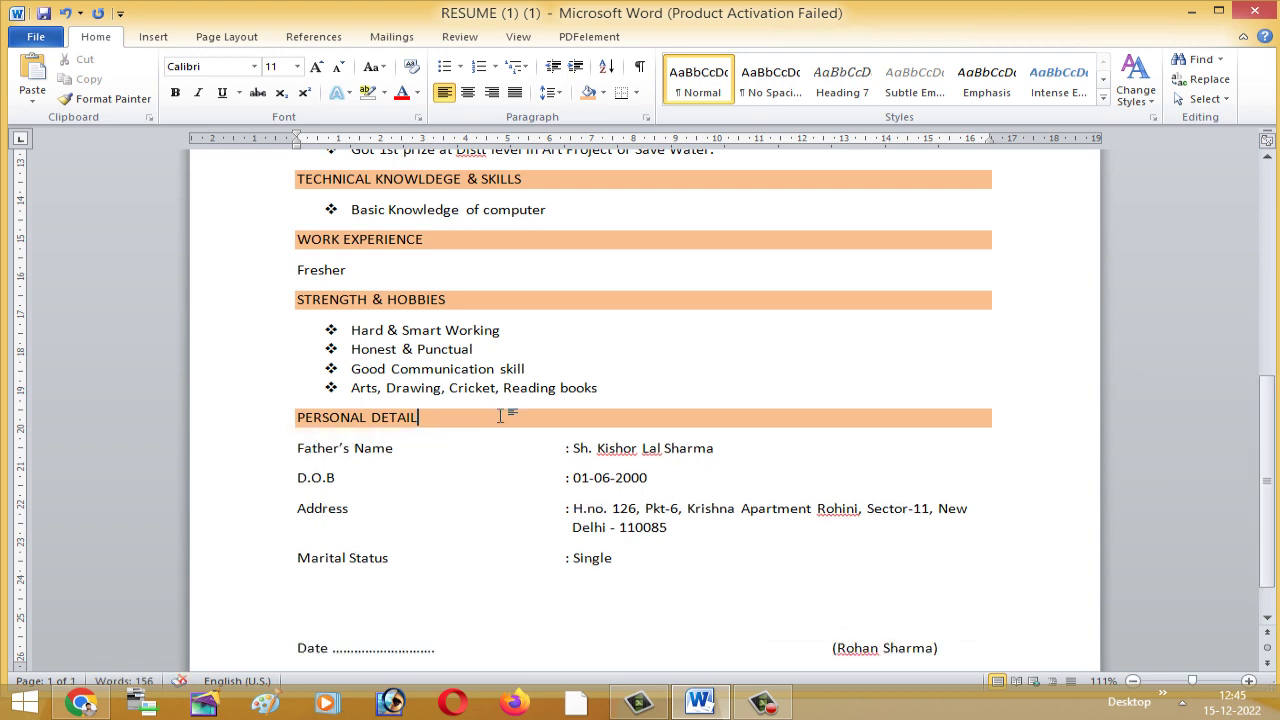
{"action": "type", "text": "S"}
{"action": "left_click", "coordinate": [455, 448]}
{"action": "scroll", "coordinate": [517, 469], "scroll_direction": "down", "scroll_amount": 1}
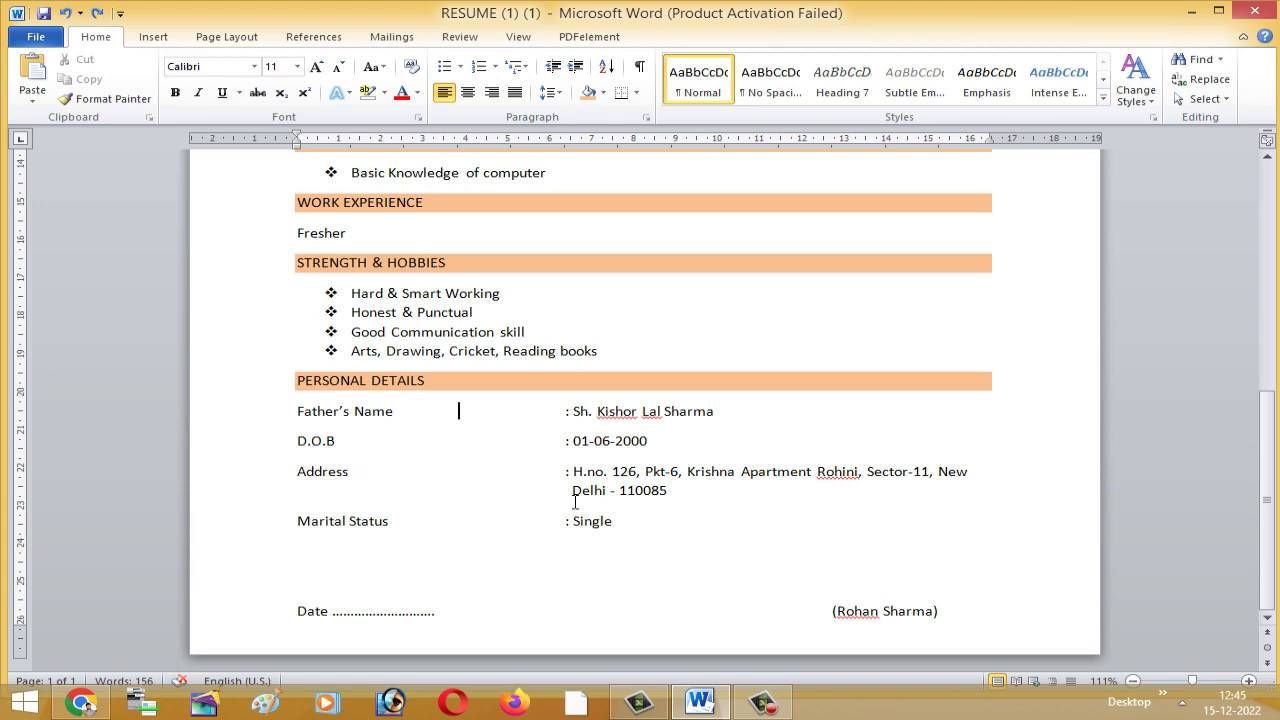
{"action": "scroll", "coordinate": [574, 503], "scroll_direction": "up", "scroll_amount": 5}
Save the resume to its existing file RESUME (1) (1).docx
{"action": "scroll", "coordinate": [575, 501], "scroll_direction": "up", "scroll_amount": 6}
{"action": "scroll", "coordinate": [575, 501], "scroll_direction": "up", "scroll_amount": 1}
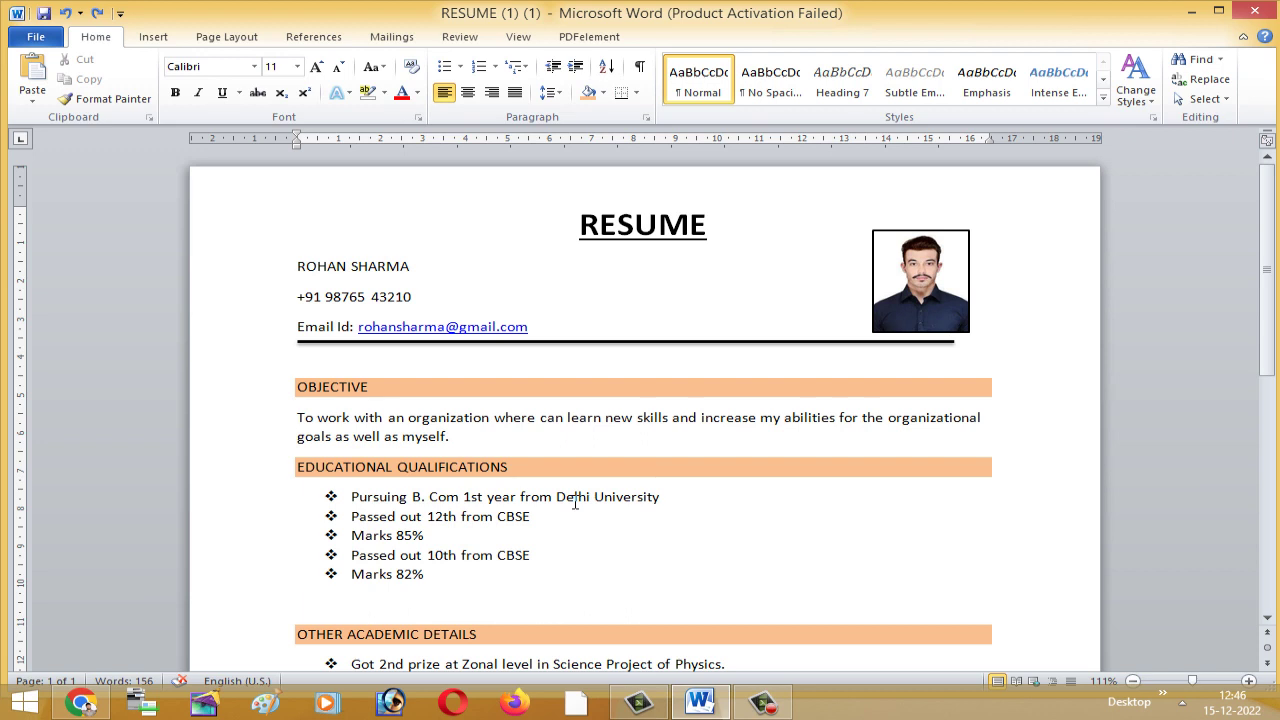
{"action": "left_click", "coordinate": [751, 524]}
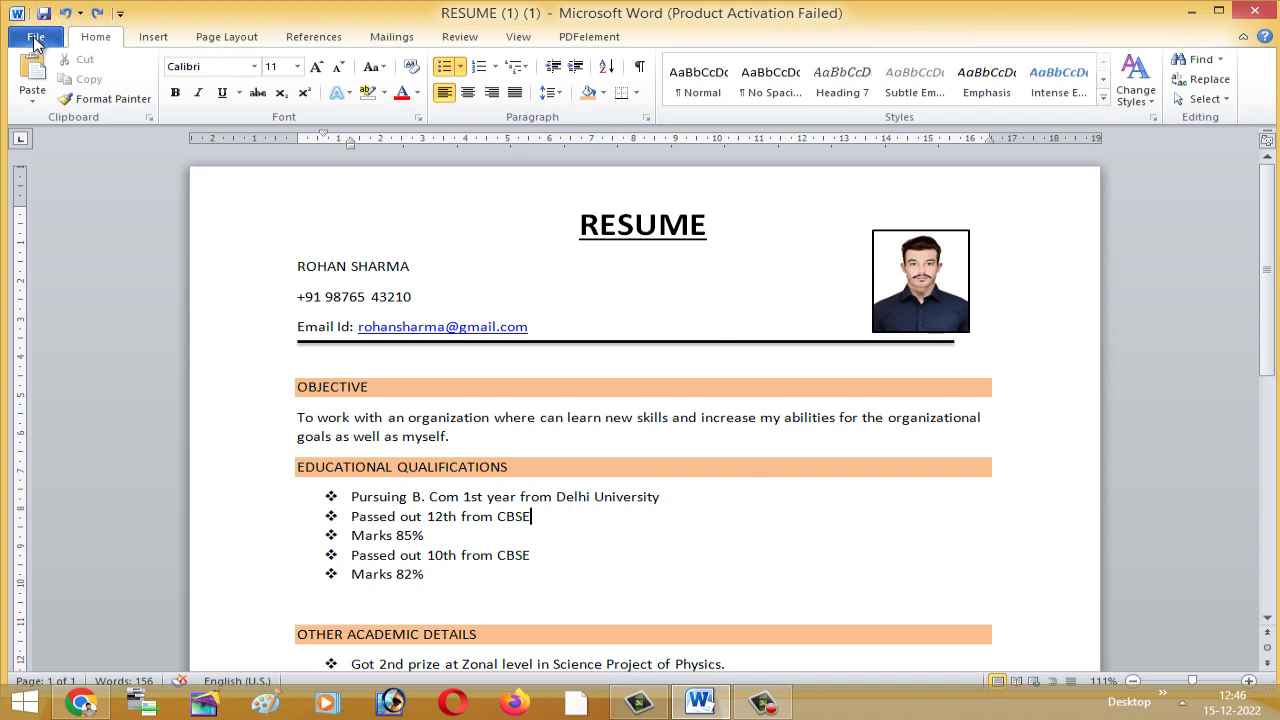
{"action": "left_click", "coordinate": [35, 38]}
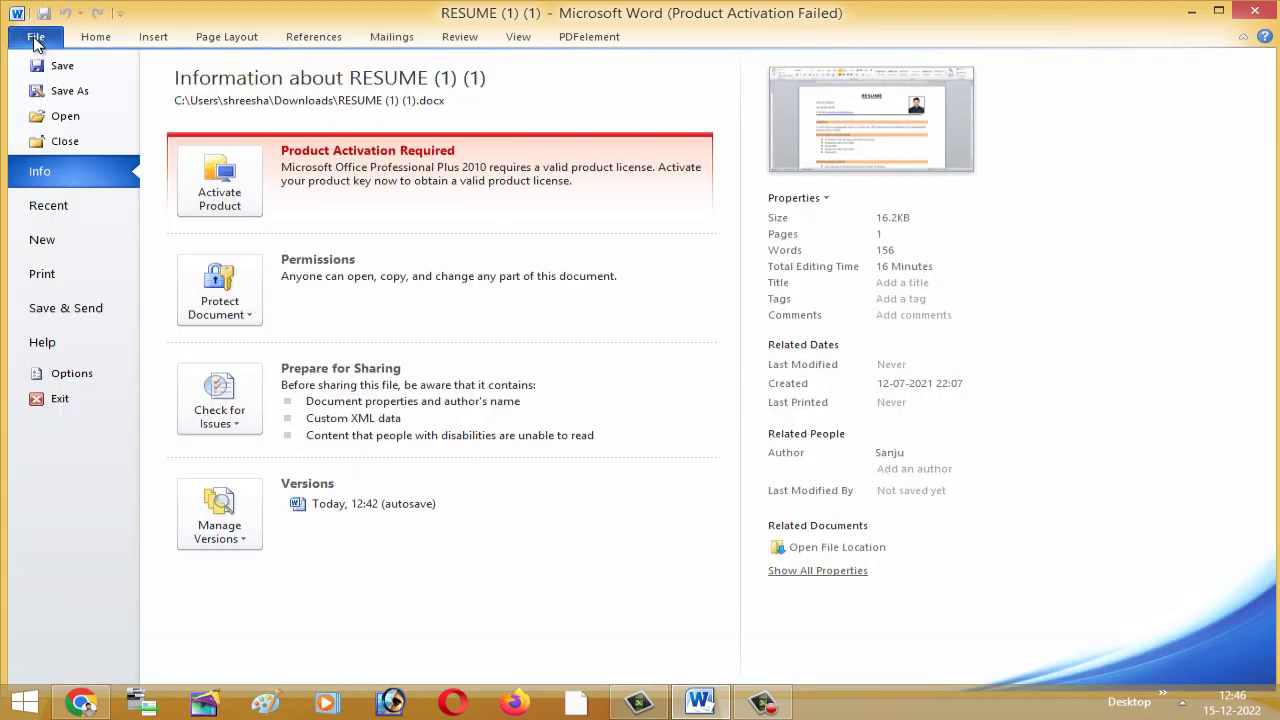
{"action": "left_click", "coordinate": [84, 78]}
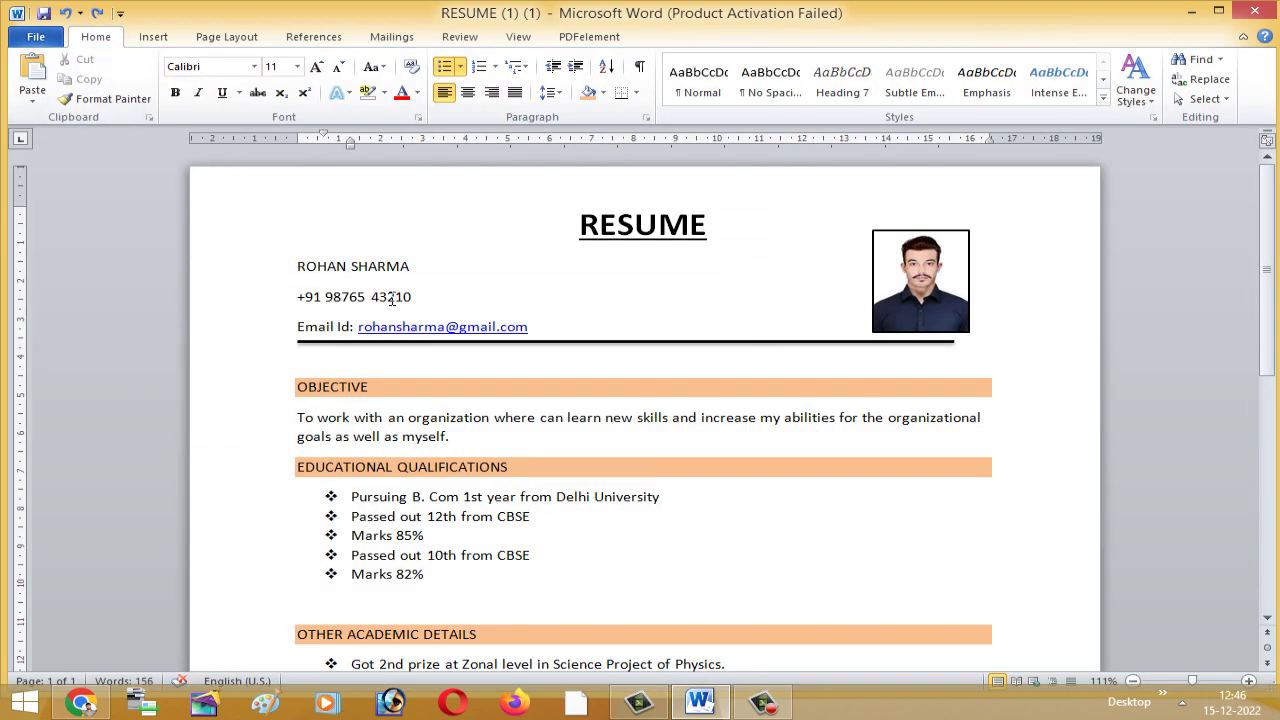
{"action": "left_click", "coordinate": [568, 329]}
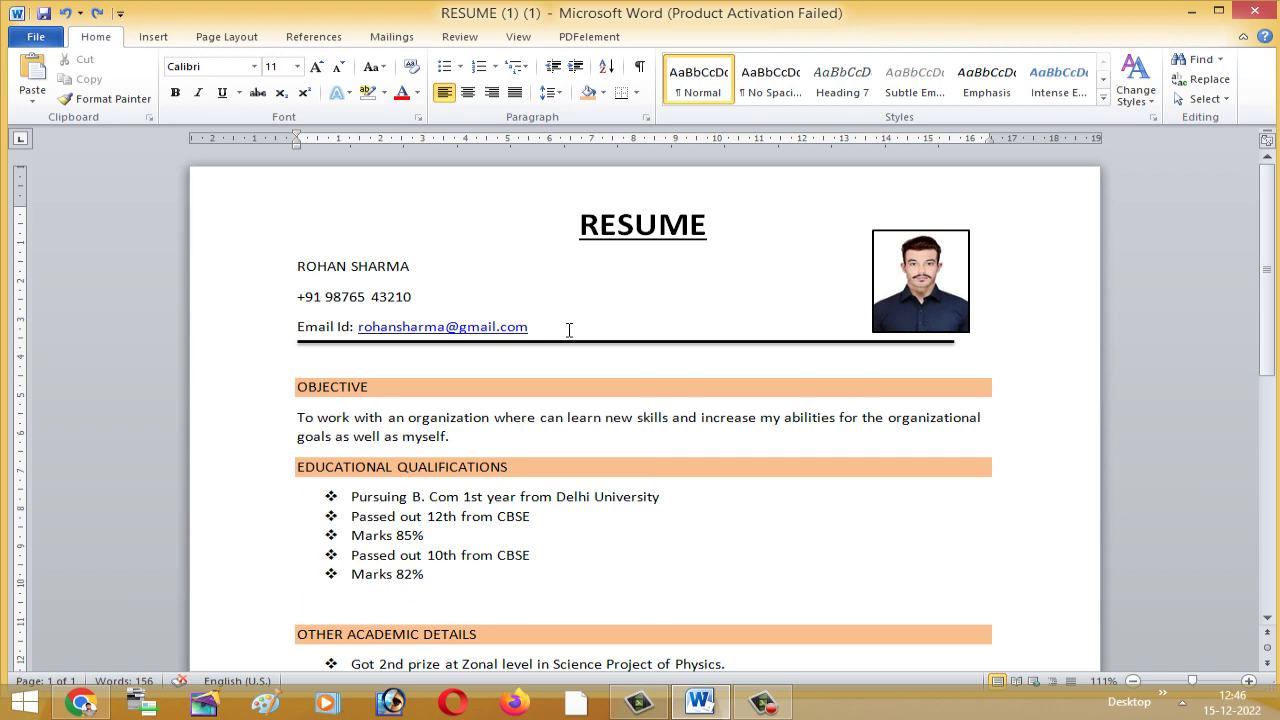
{"action": "scroll", "coordinate": [569, 332], "scroll_direction": "down", "scroll_amount": 3}
{"action": "scroll", "coordinate": [570, 430], "scroll_direction": "up", "scroll_amount": 3}
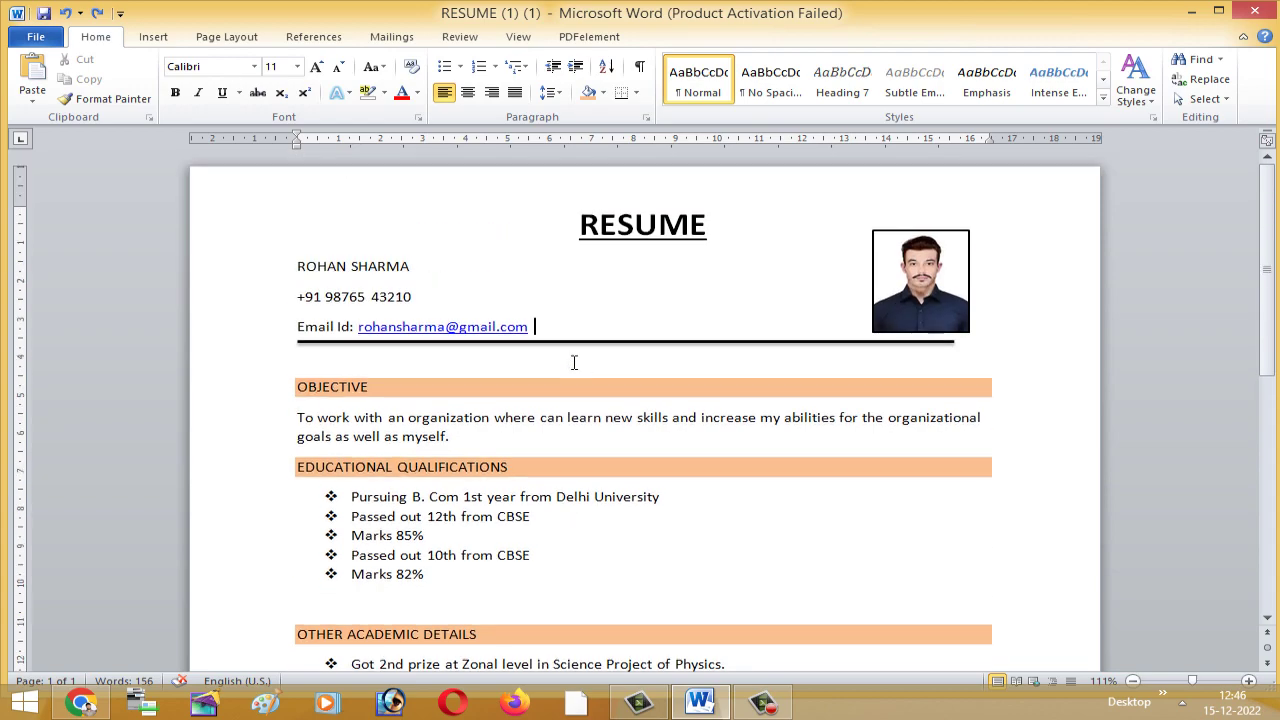